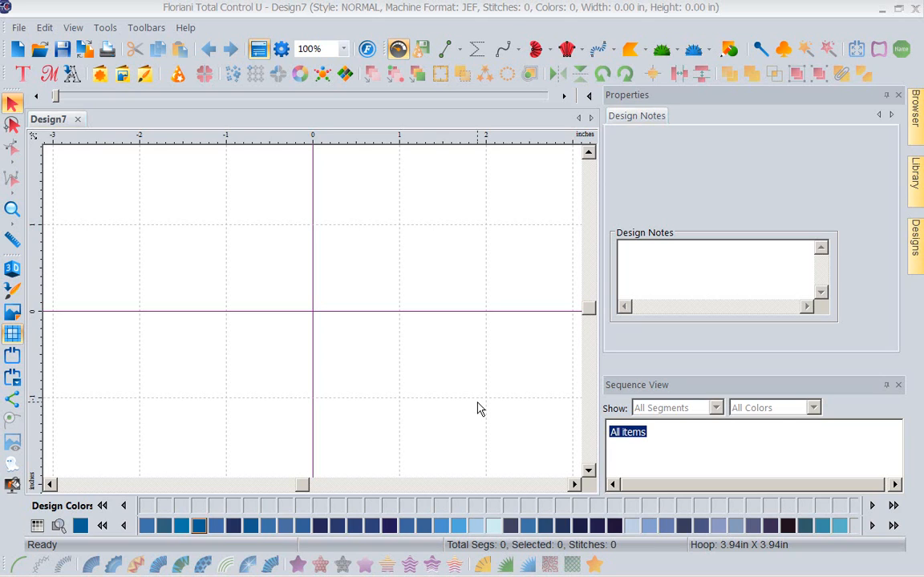
Draw a rectangle about 4.79 in wide and 3.37 in high across the design area.
click(730, 49)
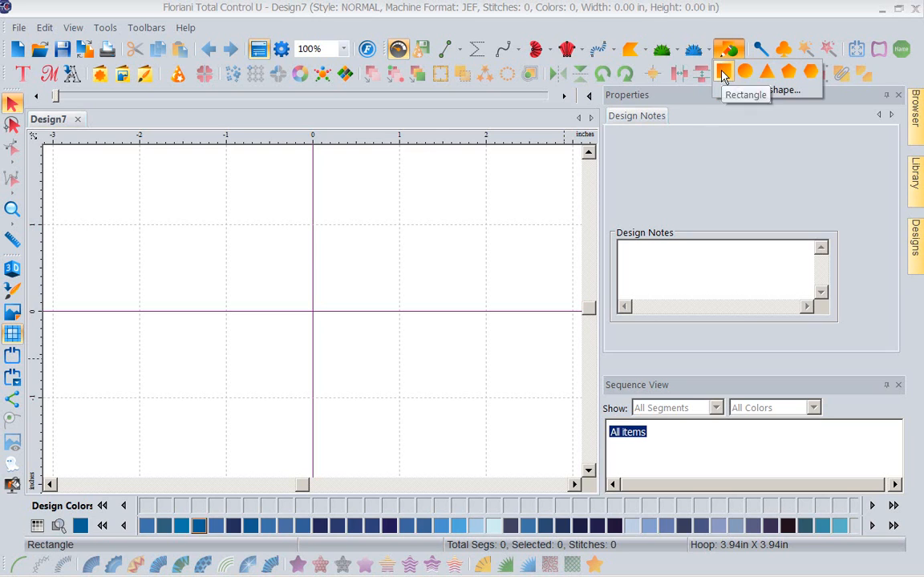
click(723, 75)
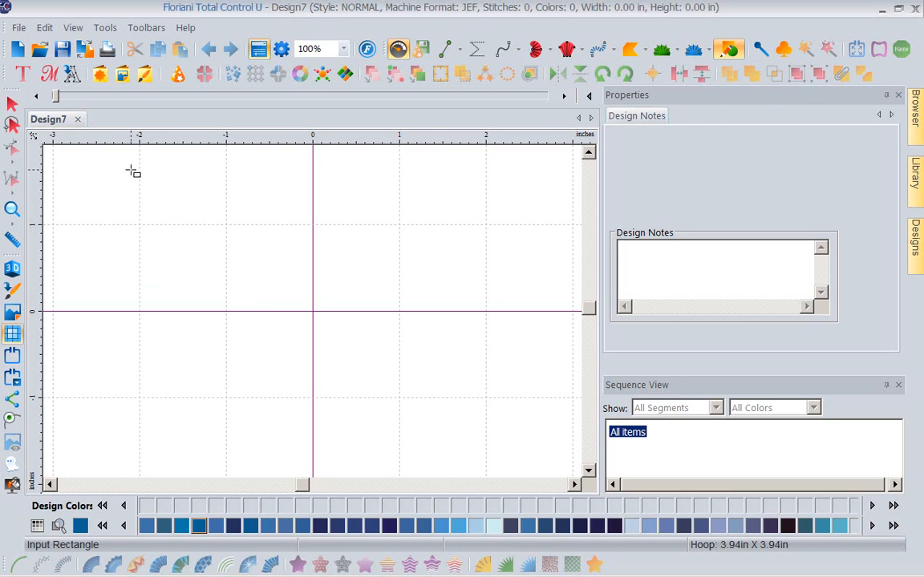
drag(131, 170, 244, 228)
drag(287, 250, 548, 464)
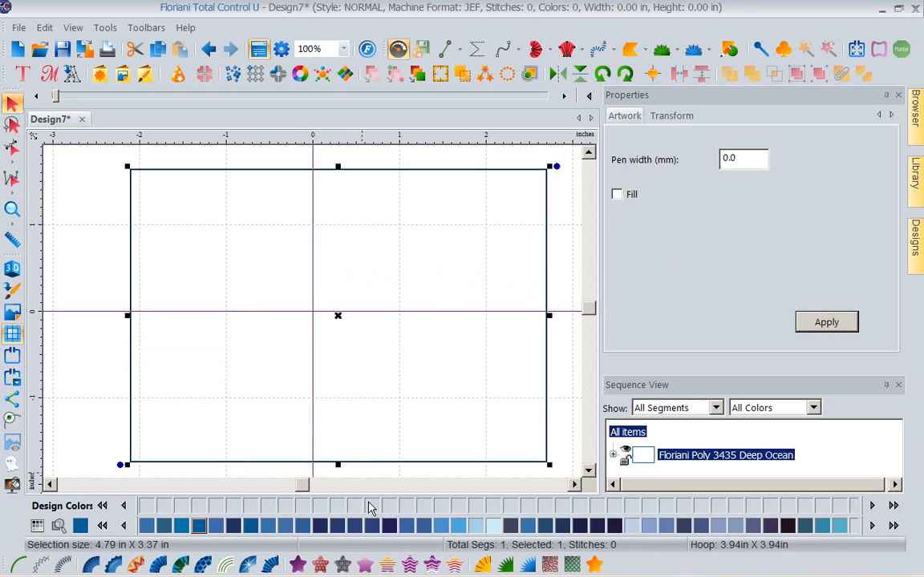
Convert the rectangle to a Motif fill with a 25 mm pattern size and a 4 mm stitch length.
click(343, 564)
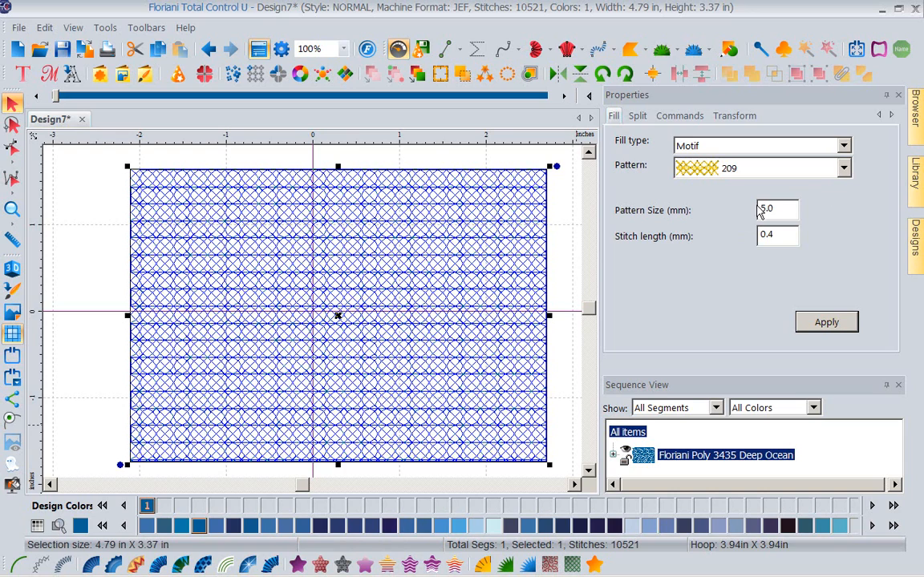
drag(767, 208, 732, 210)
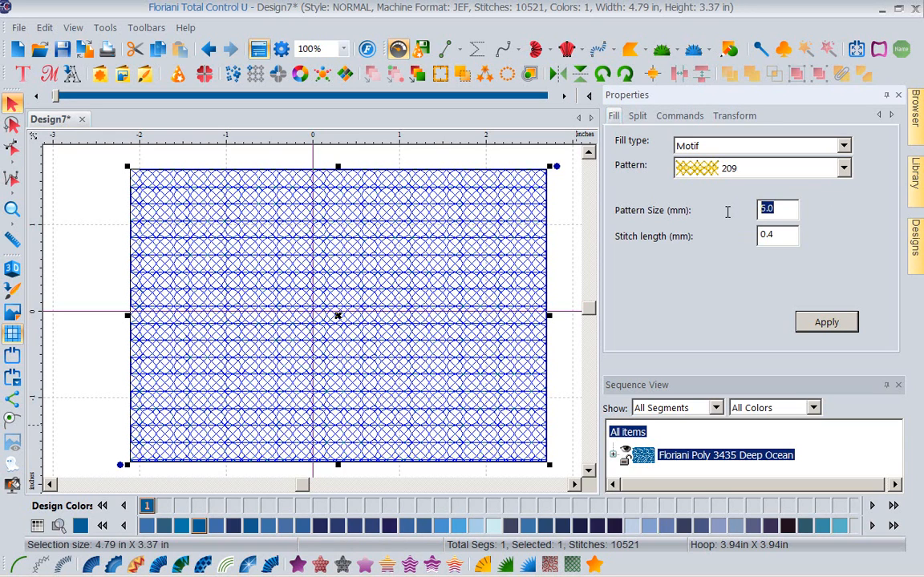
text(25)
drag(788, 237, 712, 236)
text(4)
click(811, 323)
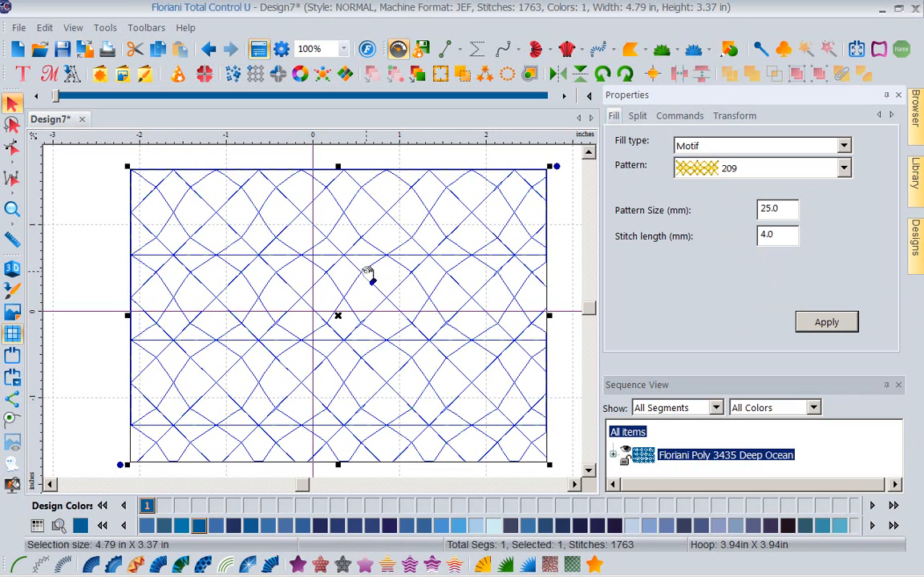
Turn on the stitch point display and inspect the individual stitches of the motif fill up close.
click(12, 209)
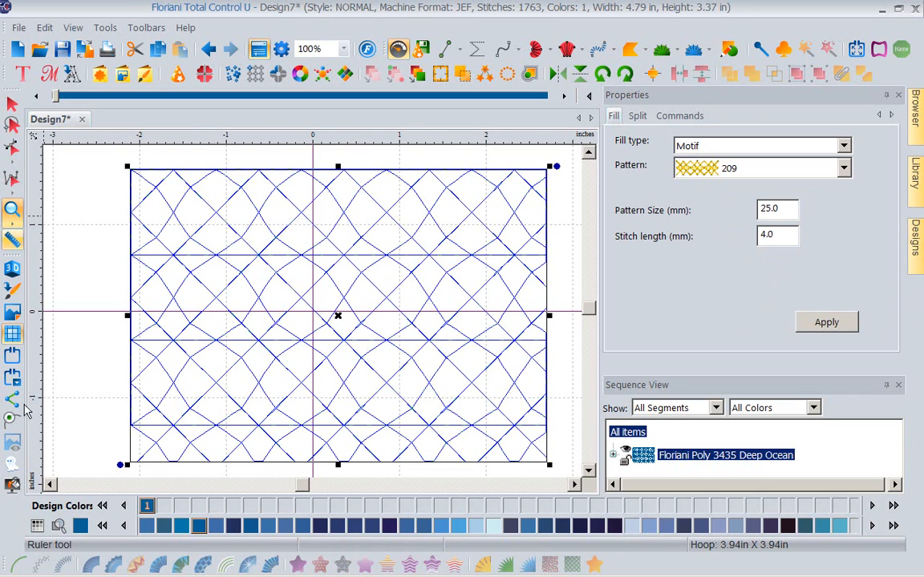
click(15, 404)
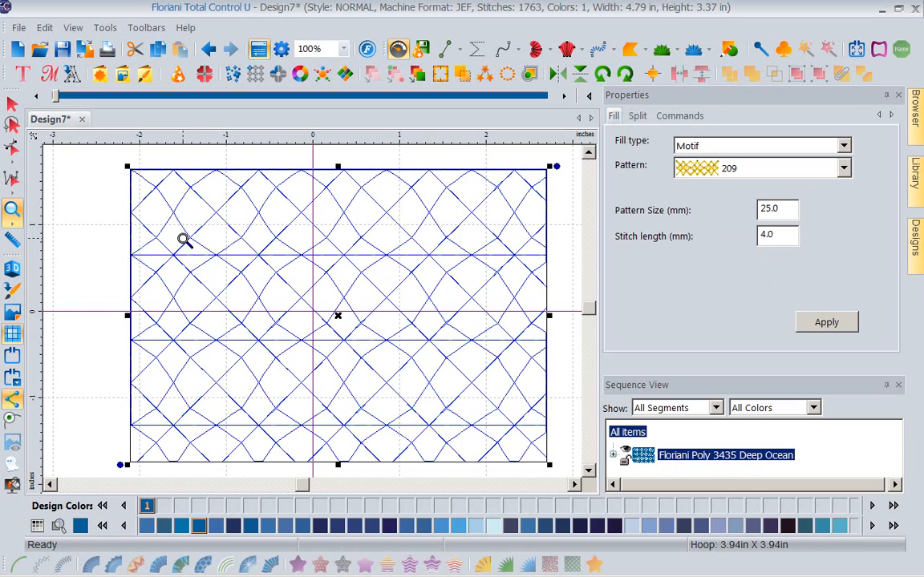
drag(175, 233, 276, 311)
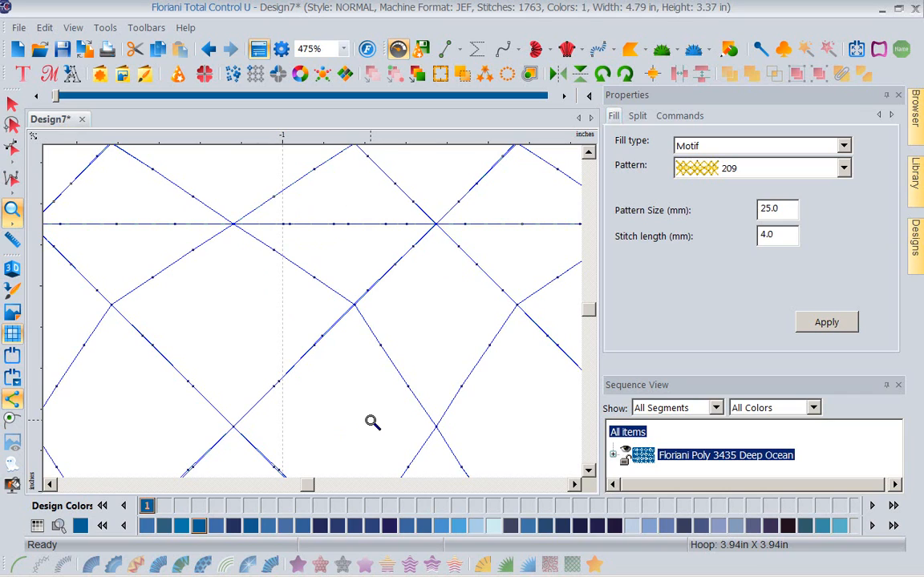
key(Escape)
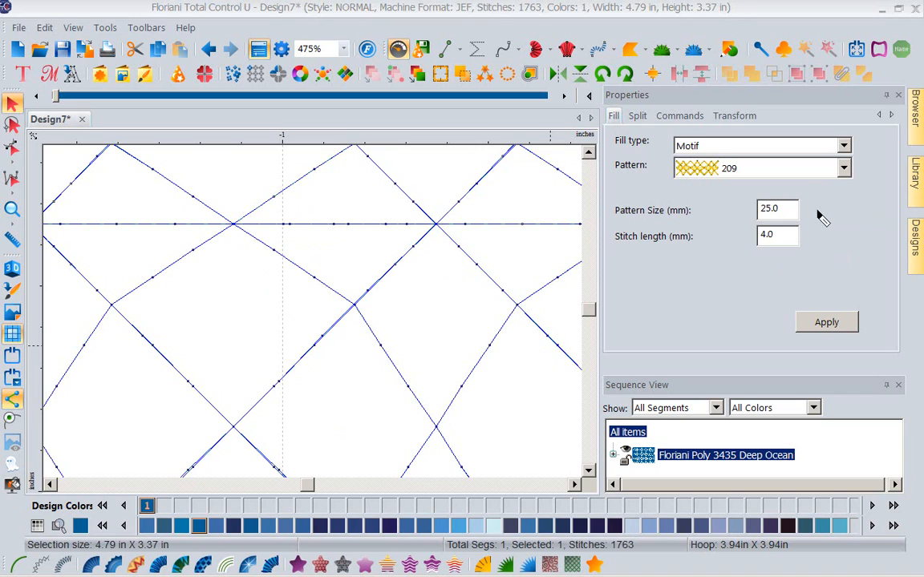
drag(802, 205, 846, 207)
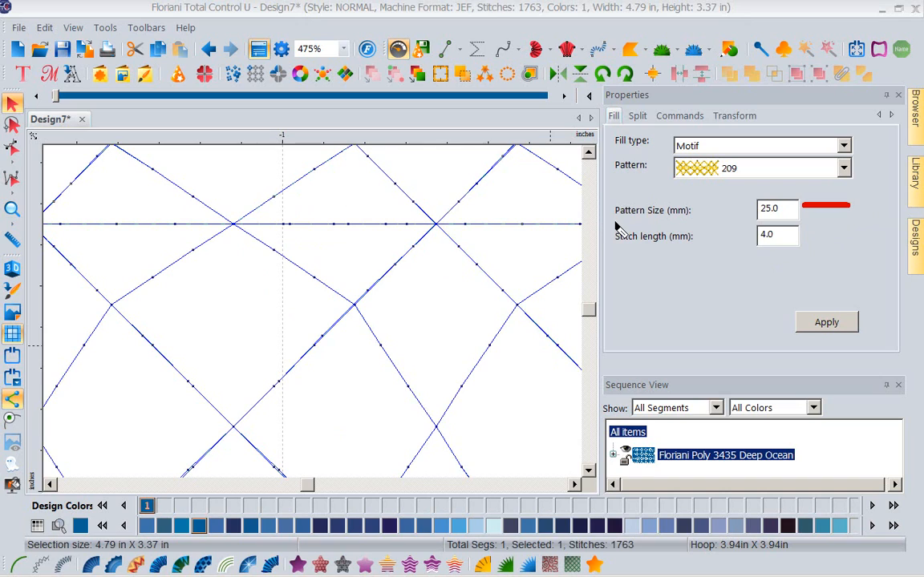
drag(615, 222, 694, 225)
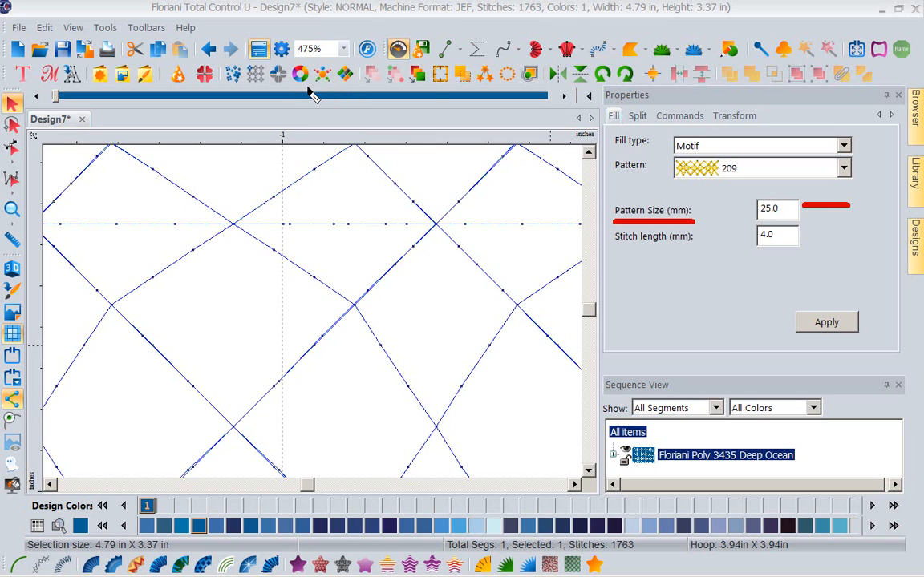
mouse_move(307, 87)
mouse_down()
mouse_move(356, 87)
mouse_move(359, 69)
mouse_move(348, 59)
mouse_move(308, 60)
mouse_move(309, 87)
mouse_up()
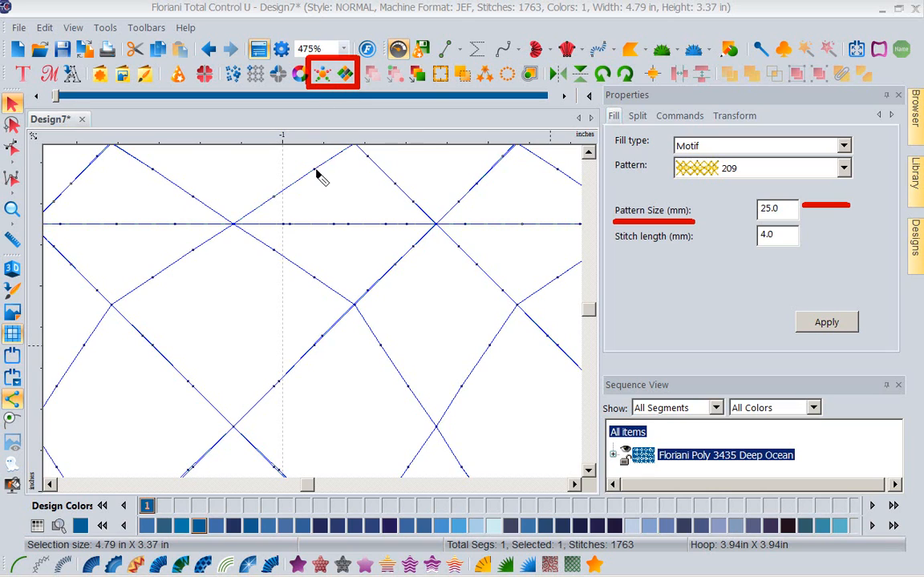
Close the rectangle design without saving its changes and start a new blank design.
click(82, 118)
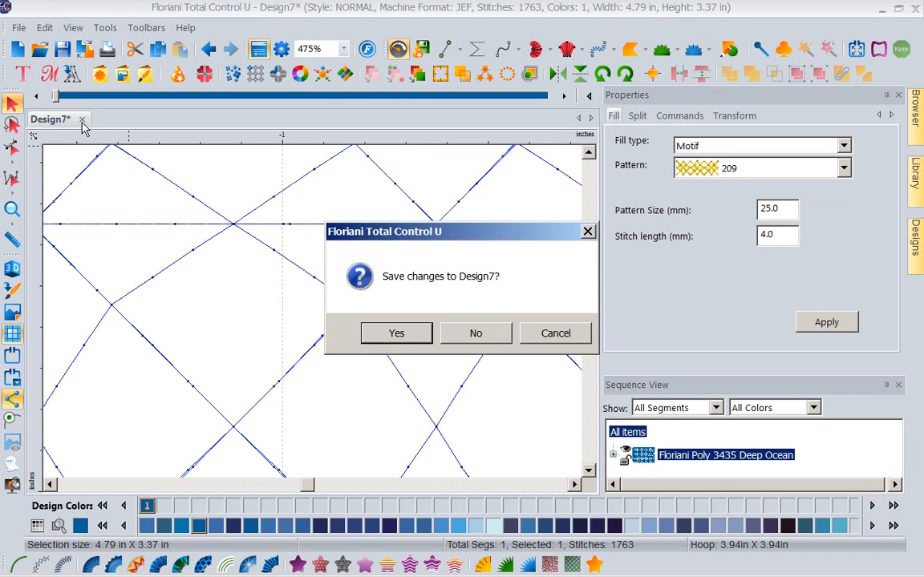
click(470, 333)
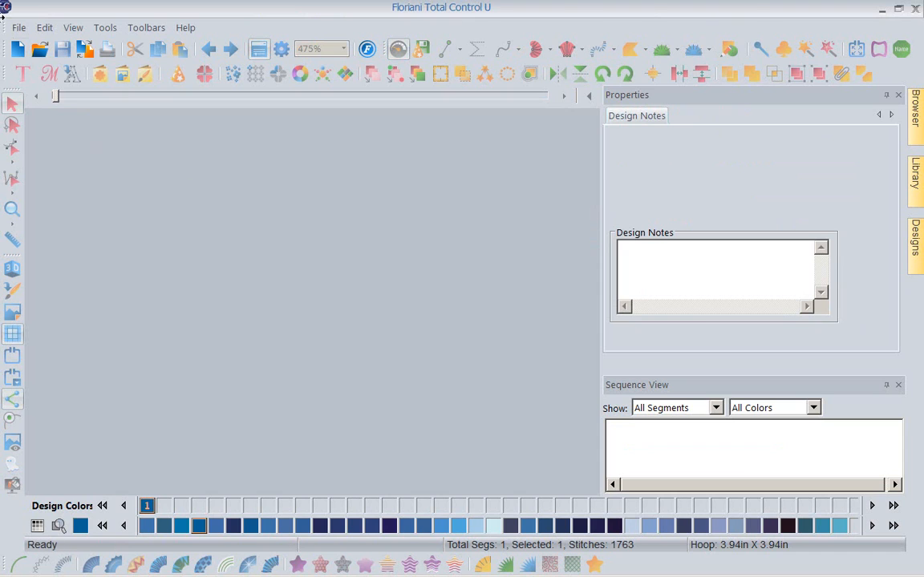
click(17, 51)
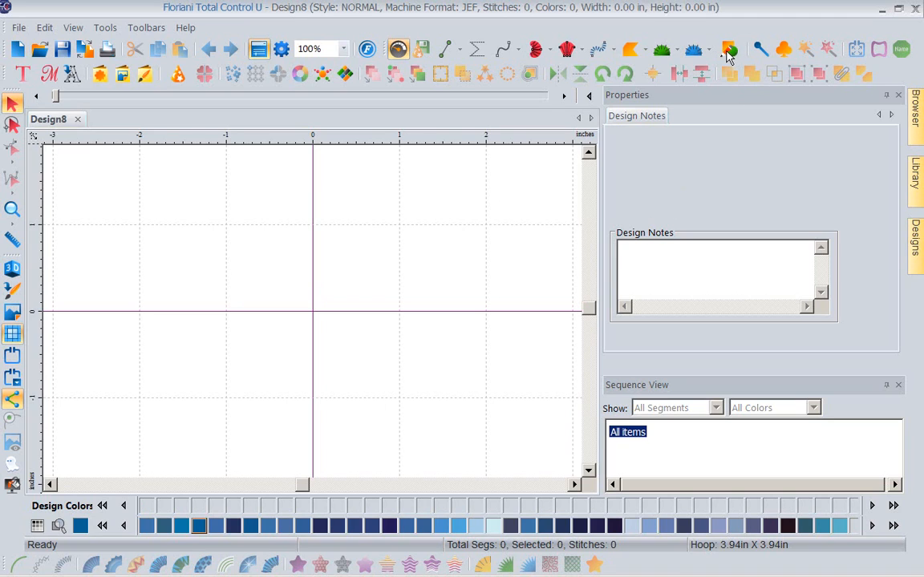
Draw a hexagon about 3.45 in wide and 3.71 in high around the middle of the design area.
click(727, 50)
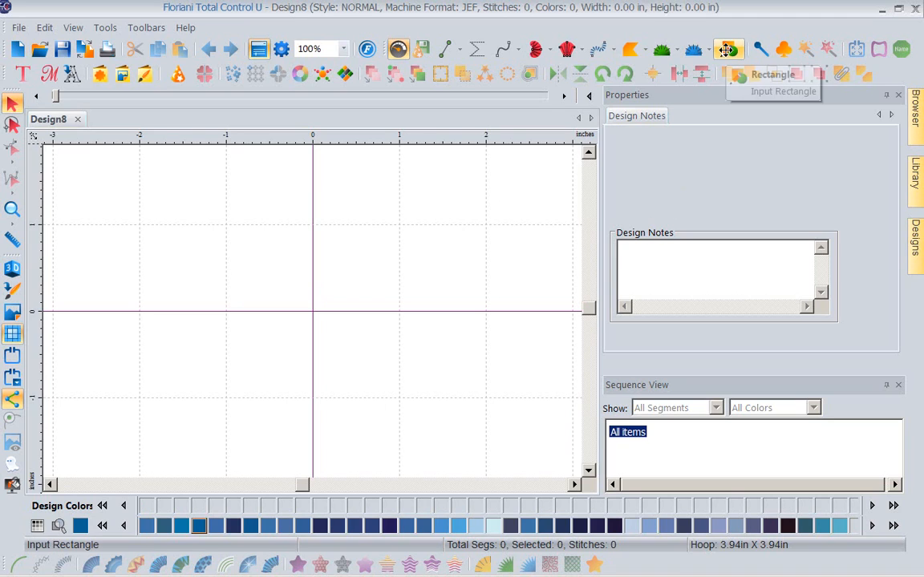
click(722, 58)
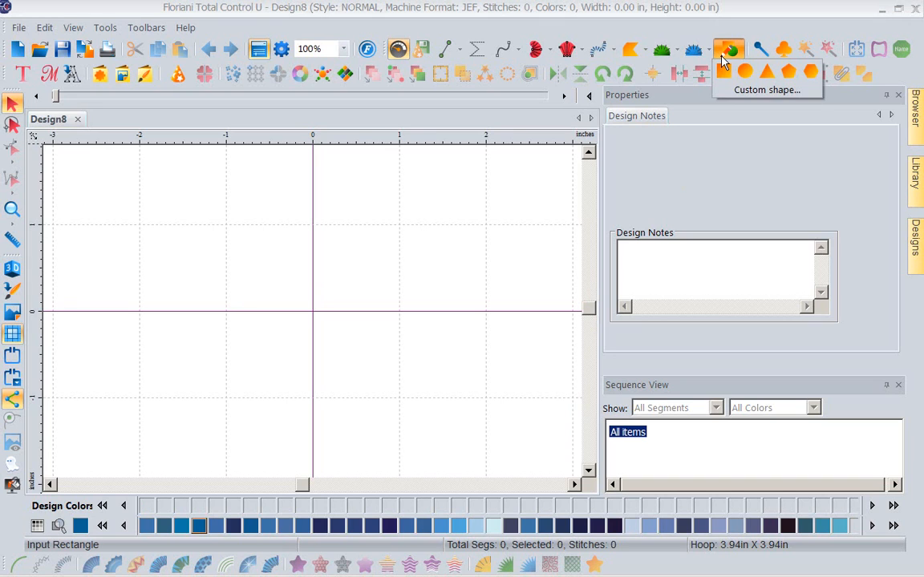
click(800, 70)
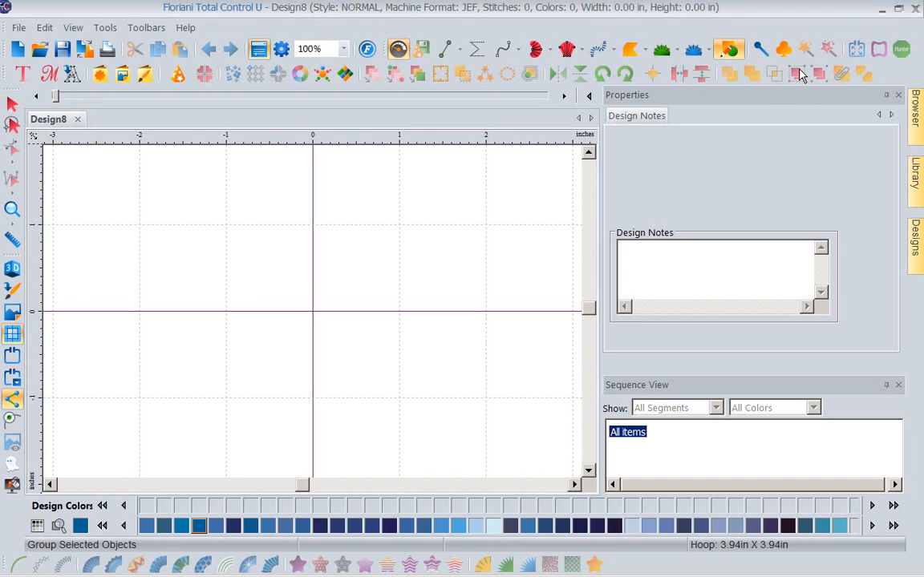
click(724, 61)
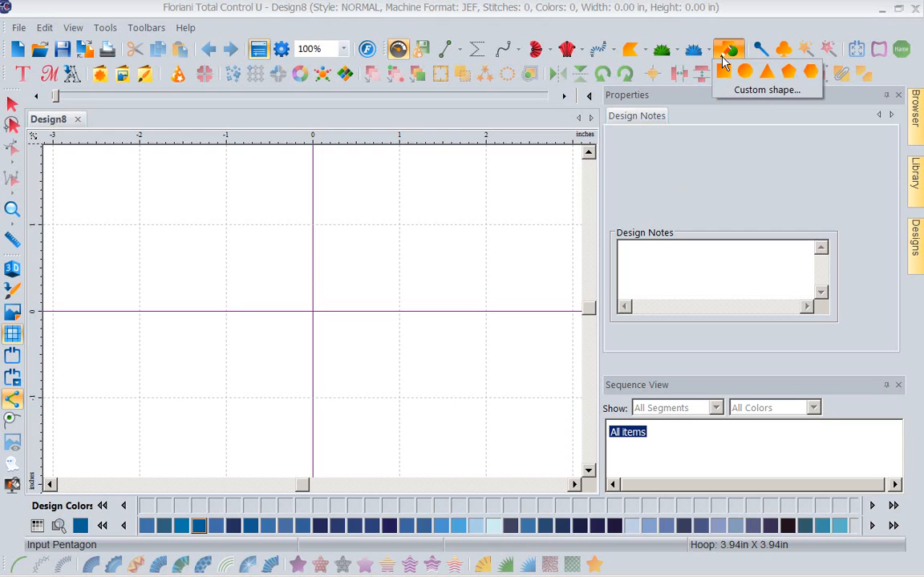
click(810, 71)
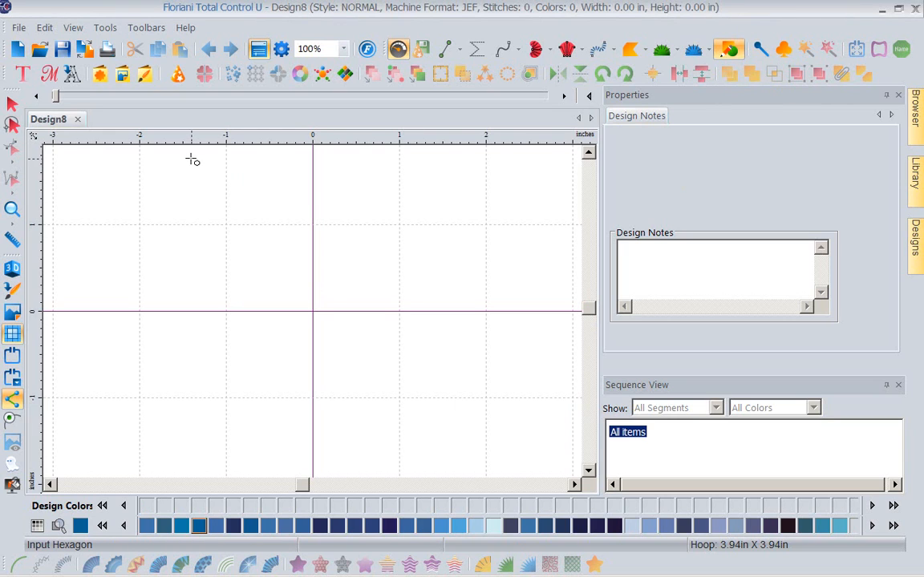
drag(190, 158, 491, 482)
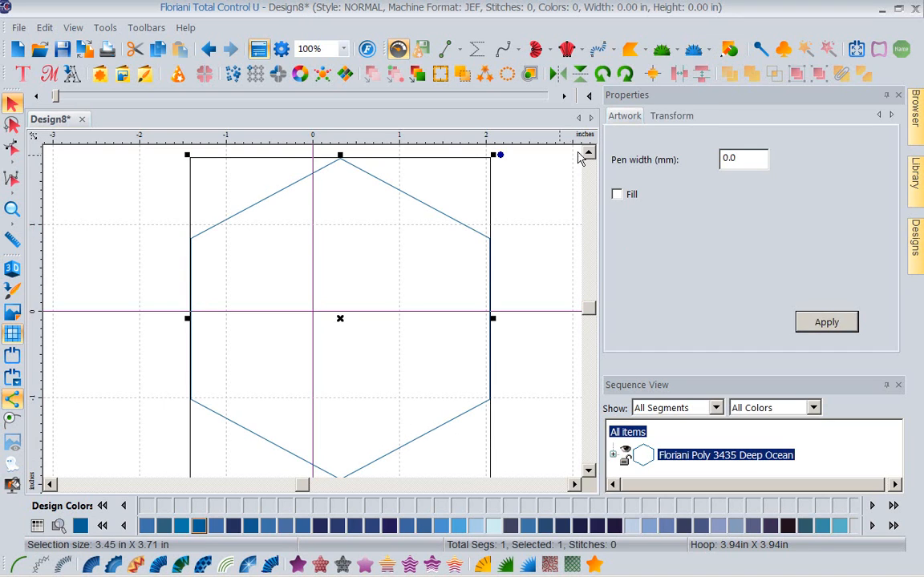
key(ctrl+shift+d)
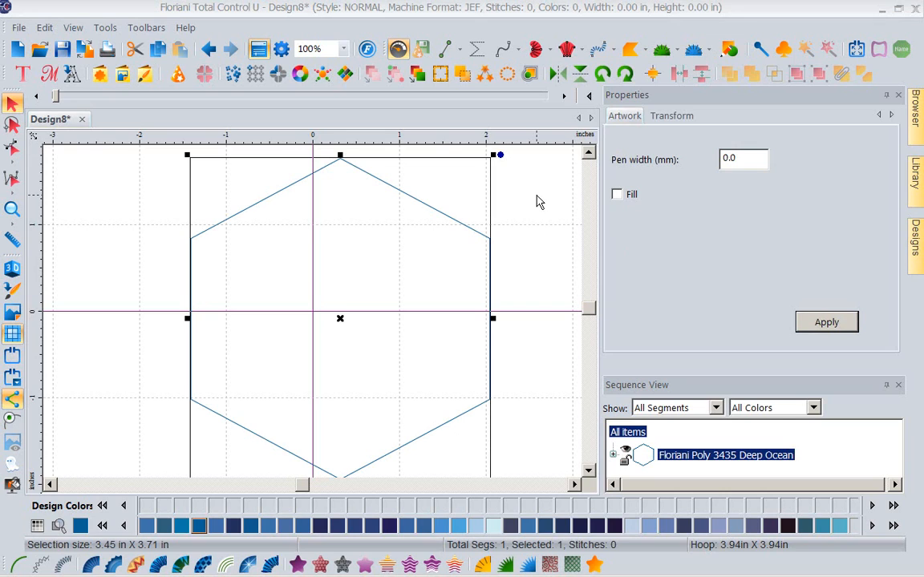
drag(607, 132, 647, 137)
drag(608, 212, 633, 213)
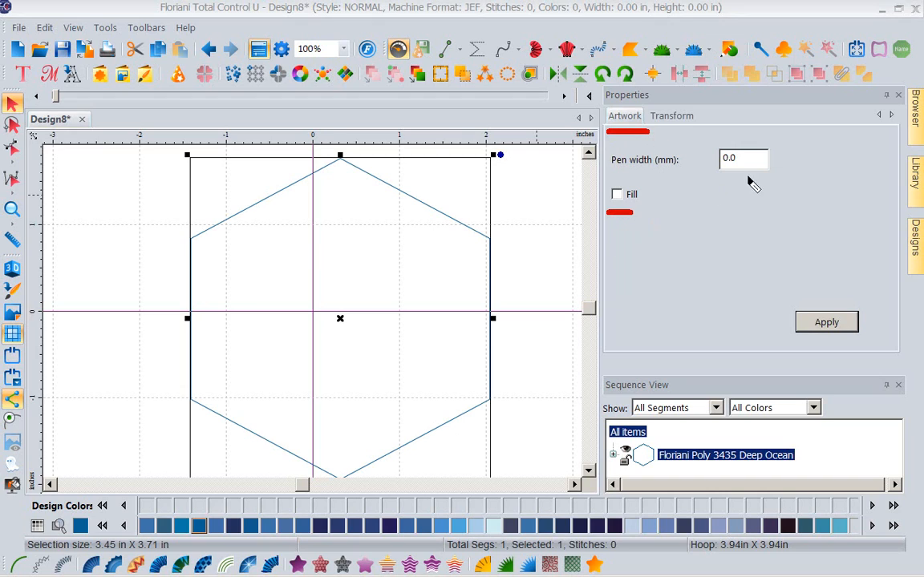
drag(721, 178, 782, 179)
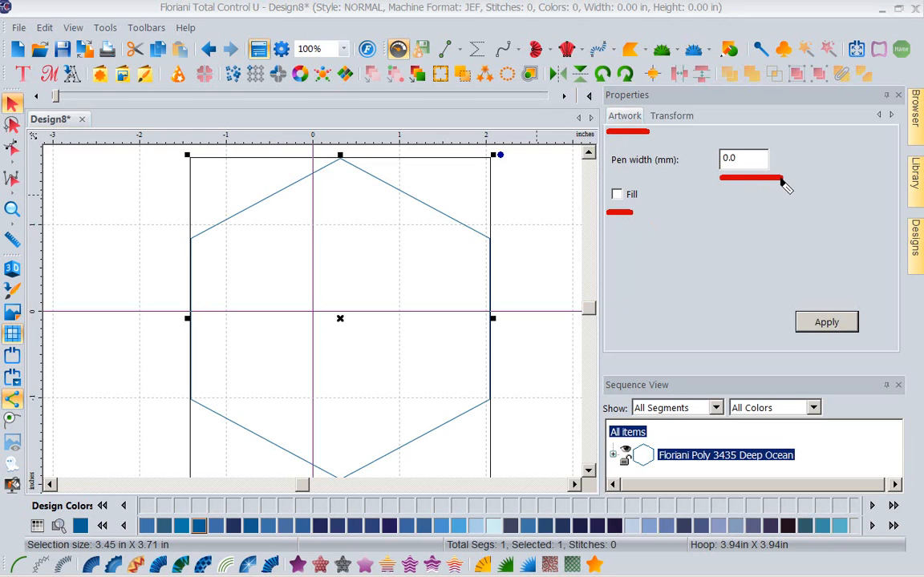
key(Escape)
Apply the artwork fill to the hexagon and convert the shape to a run stitch.
click(619, 195)
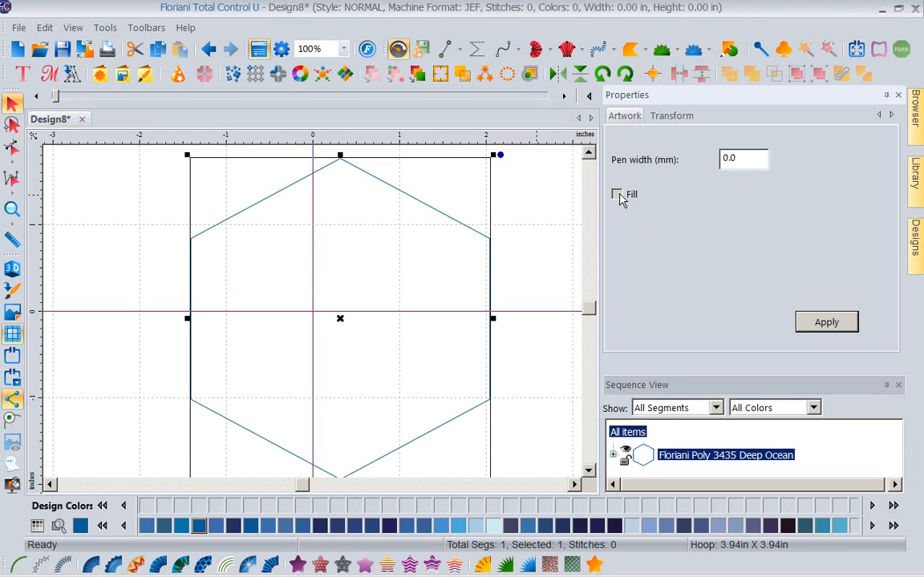
click(809, 323)
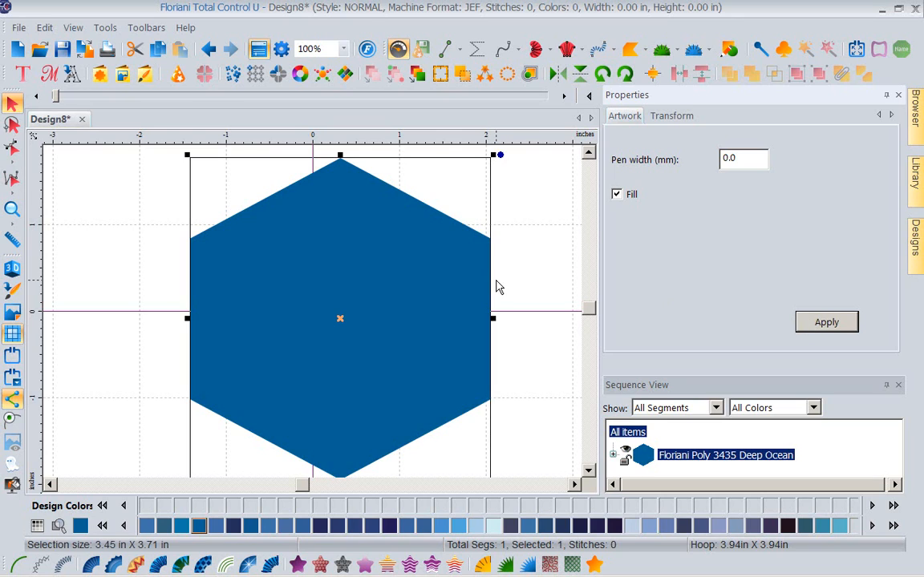
mouse_move(2, 523)
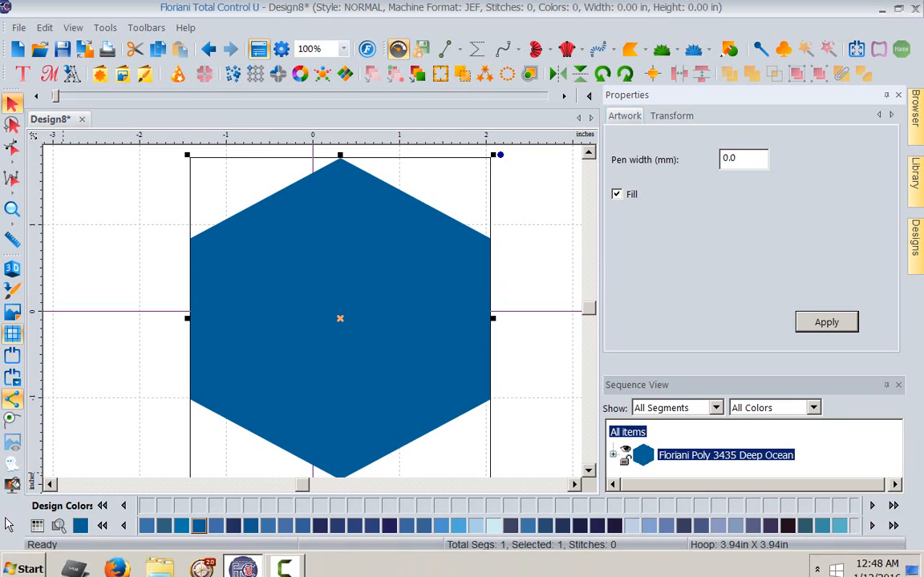
click(19, 565)
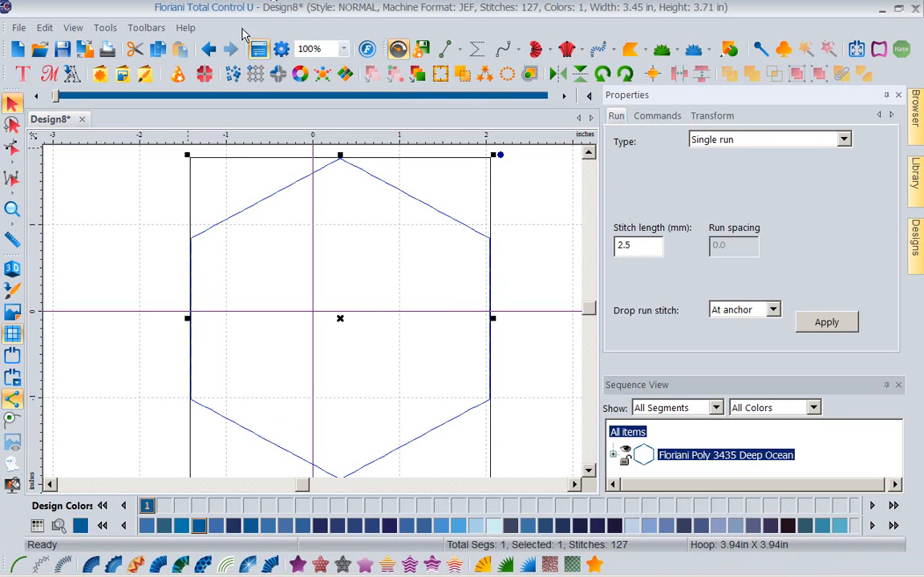
Undo the run stitch conversion and remove the fill from the hexagon artwork.
click(208, 49)
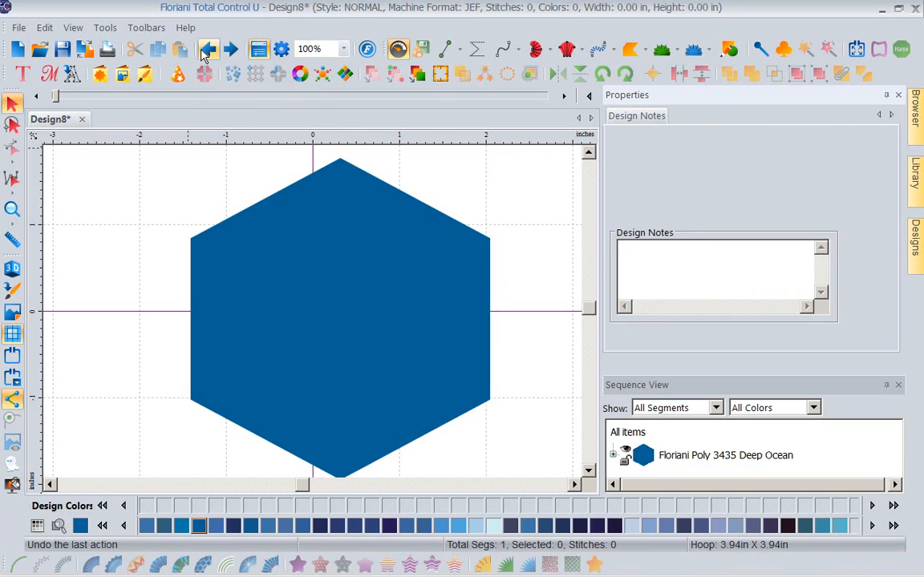
click(357, 246)
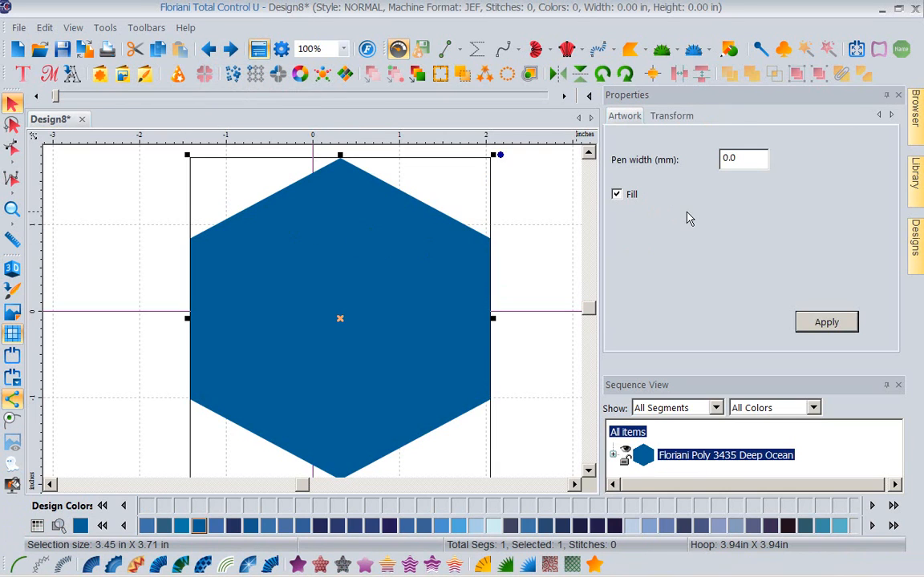
click(618, 194)
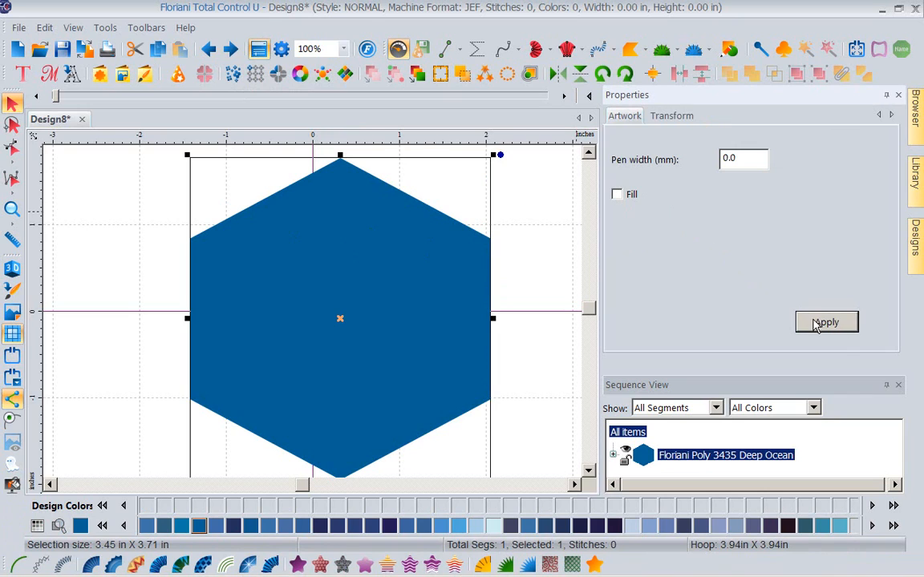
click(842, 328)
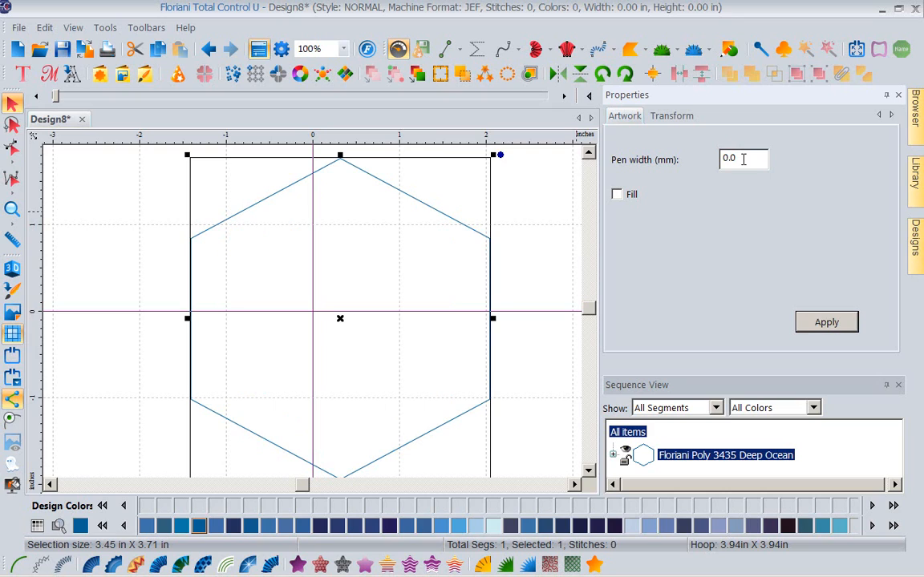
Set the hexagon outline's pen width to 5 mm and apply it.
drag(743, 159, 684, 157)
text(5)
click(844, 323)
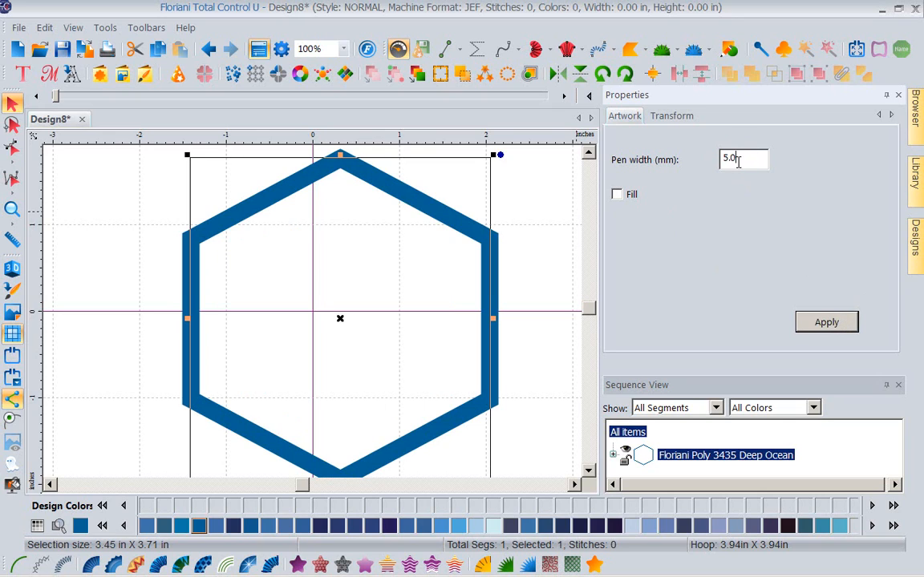
Set the hexagon outline's pen width back to 0 mm and apply it.
drag(738, 159, 653, 146)
text(0)
click(831, 323)
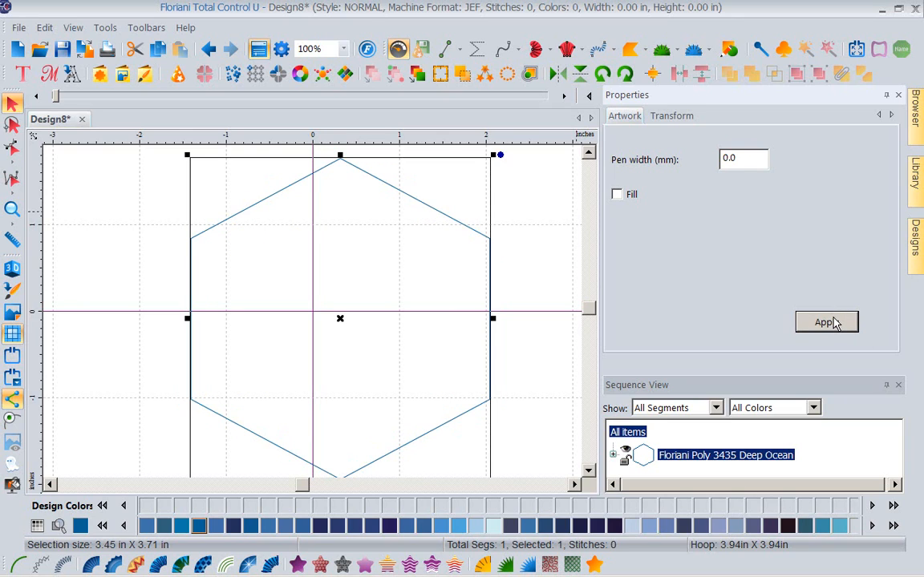
Resize the hexagon to 5 inches wide with its aspect ratio maintained, and fit the whole shape in view.
click(670, 117)
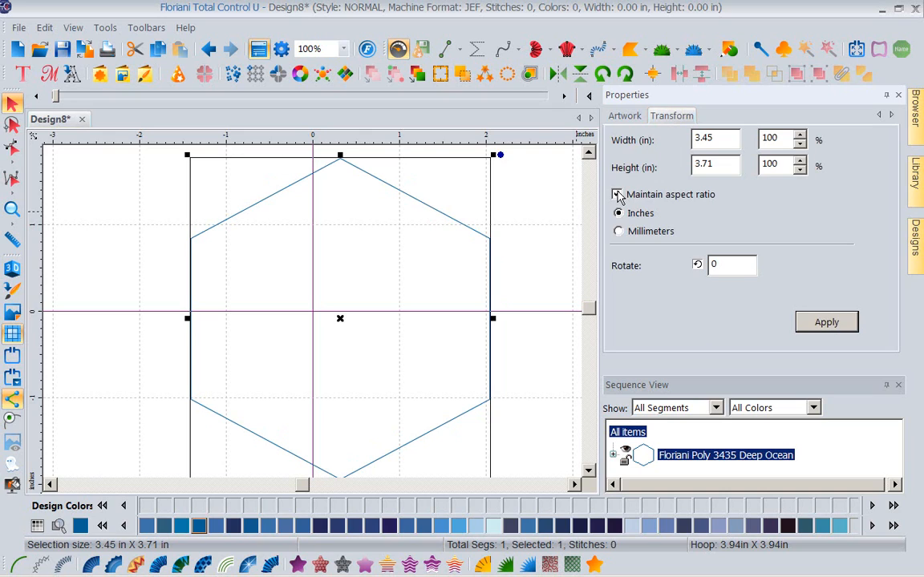
click(720, 140)
double_click(720, 140)
text(5)
click(824, 322)
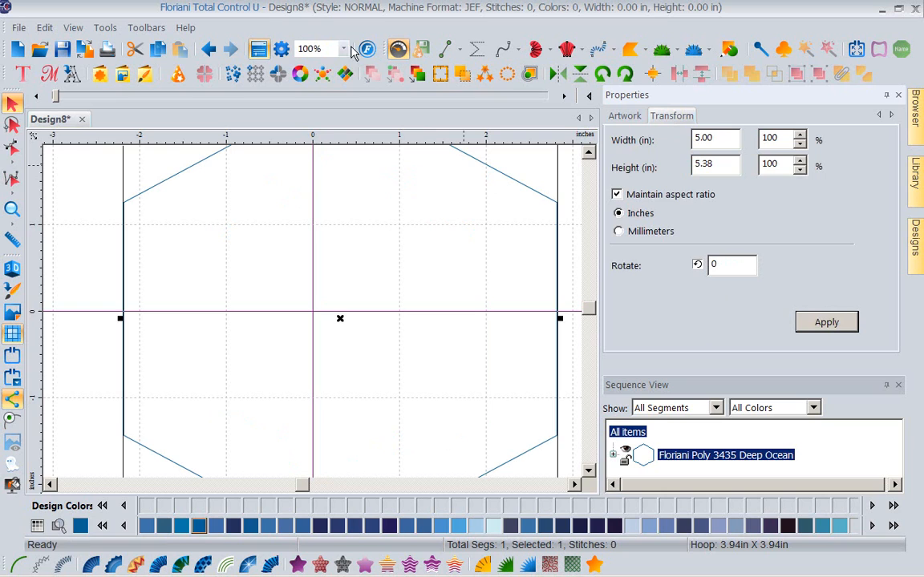
click(314, 50)
click(315, 91)
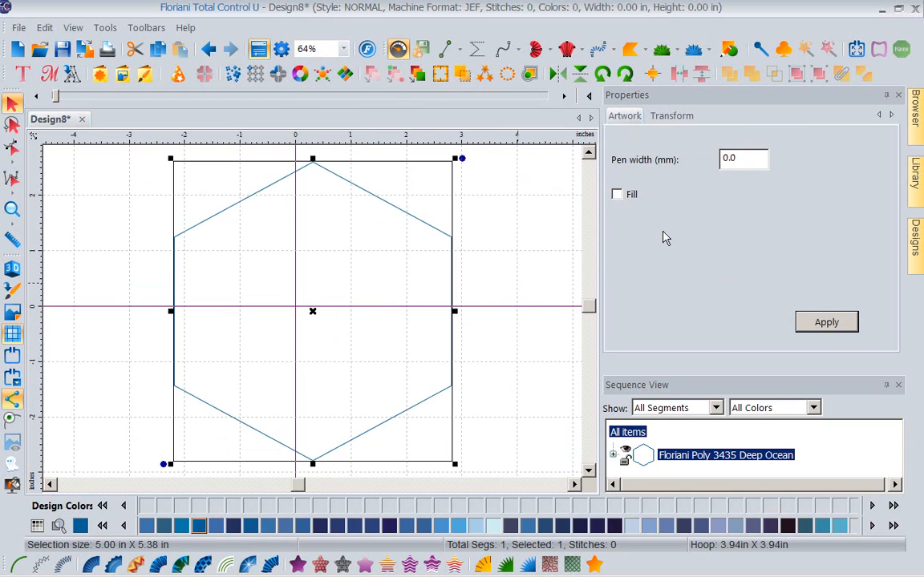
Set the enlarged hexagon outline's pen width to 5 mm, apply it, and check the shape's transform dimensions.
double_click(743, 158)
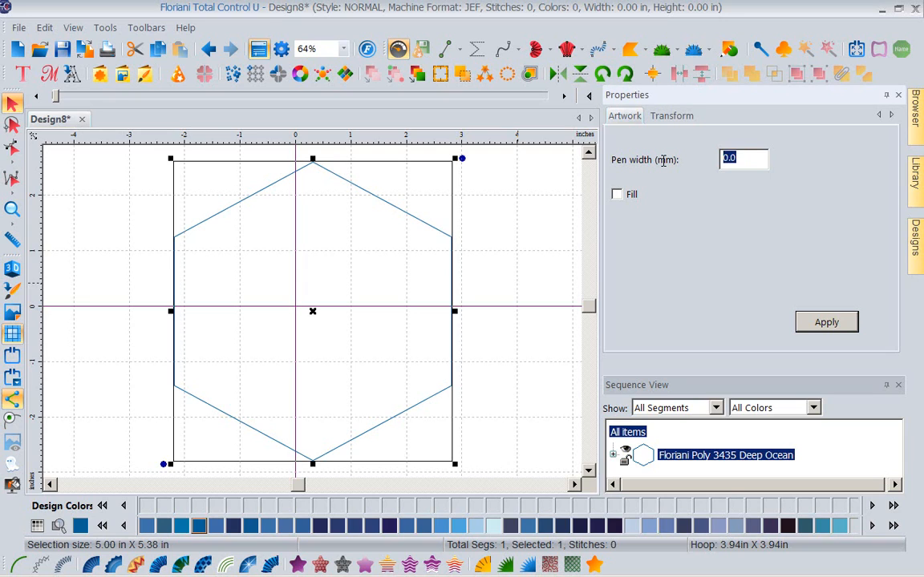
text(5)
click(808, 325)
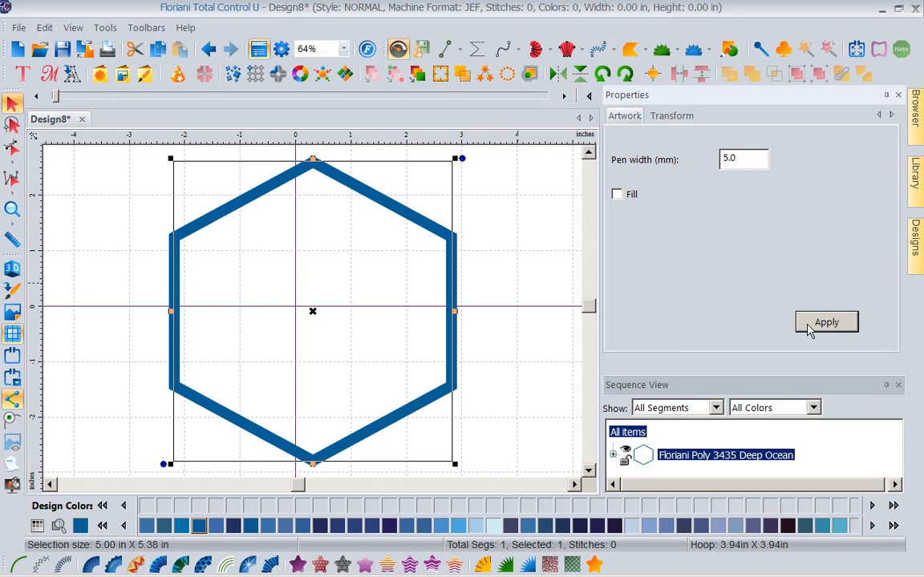
click(659, 117)
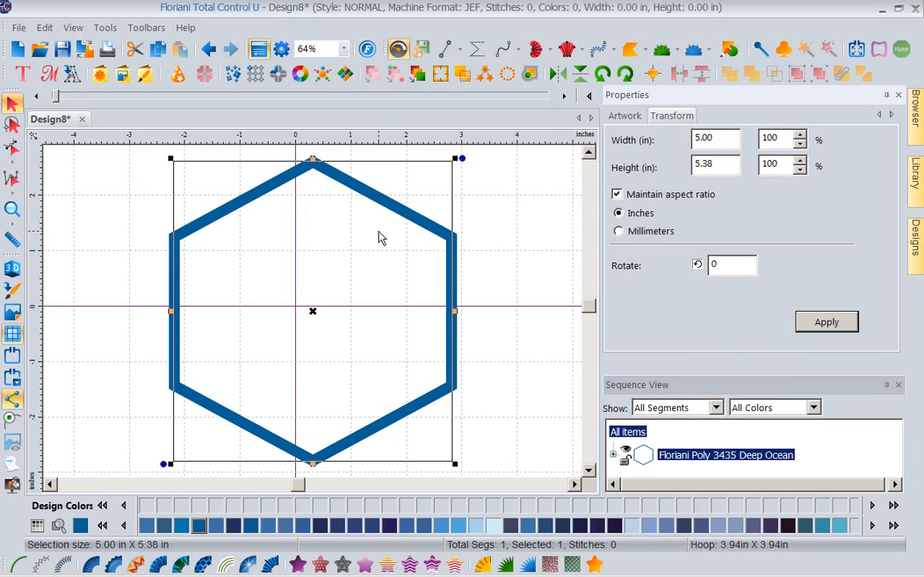
click(622, 120)
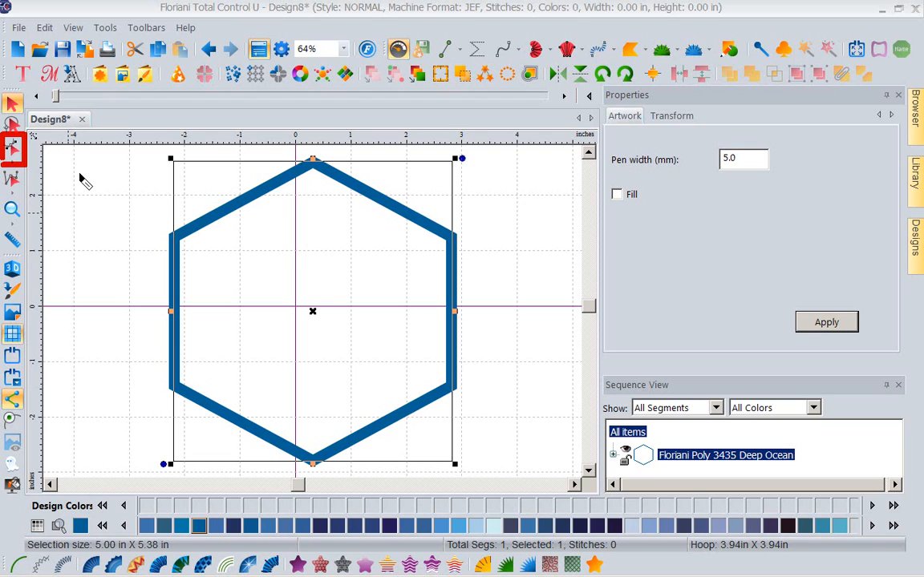
Open the hexagon's outline for point editing and set its pen width to 0 mm.
click(14, 153)
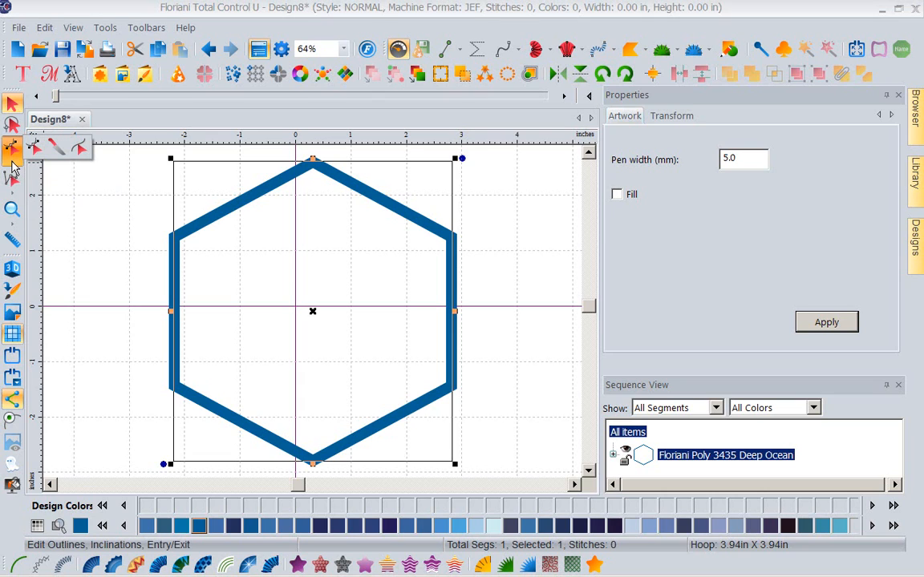
click(55, 149)
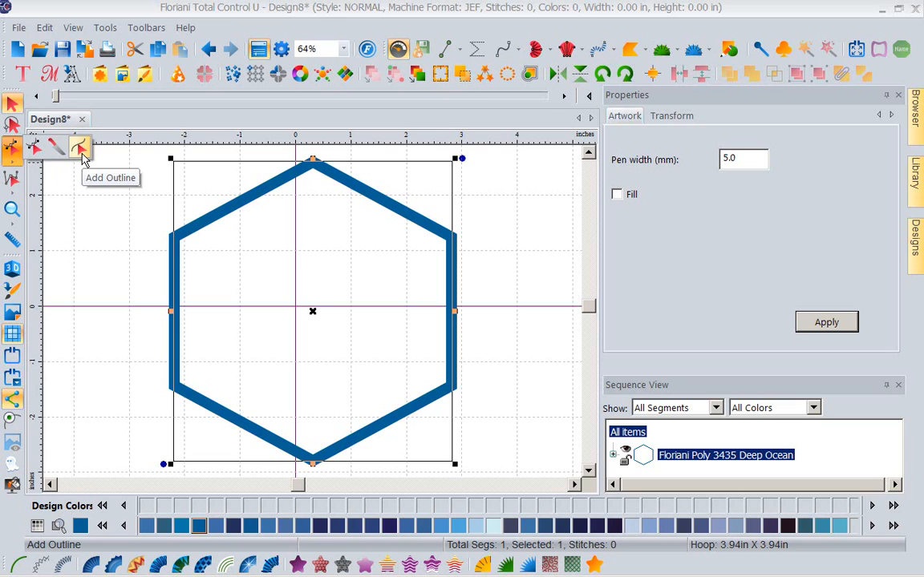
click(34, 150)
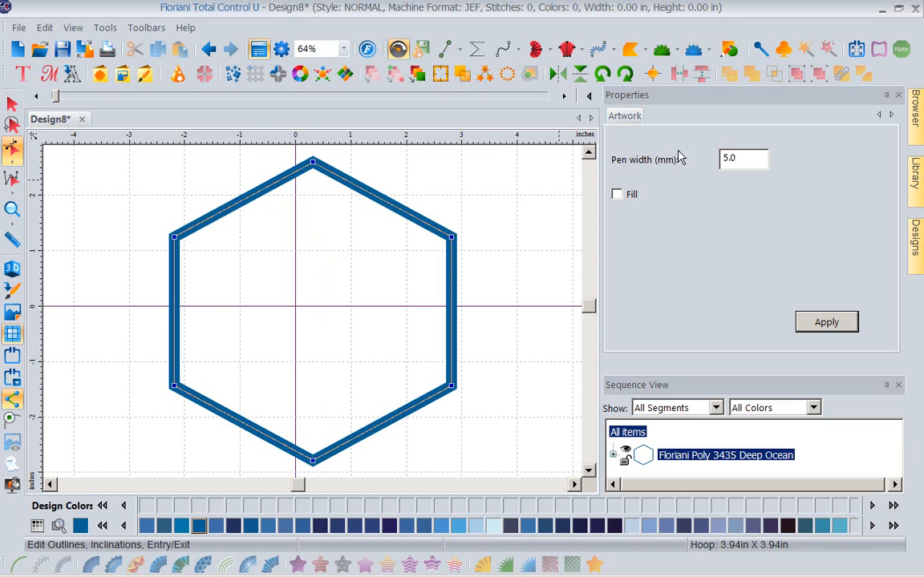
drag(752, 157, 648, 152)
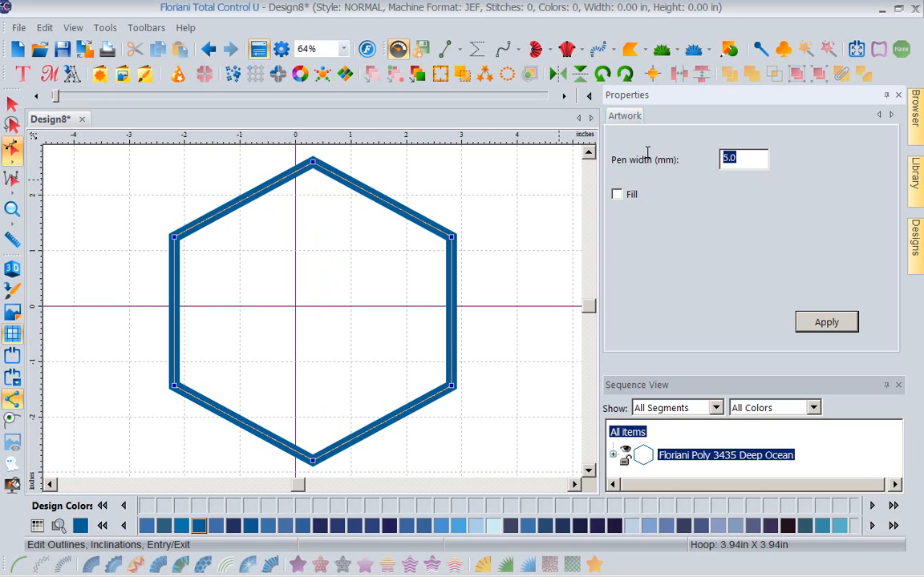
text(0)
click(804, 325)
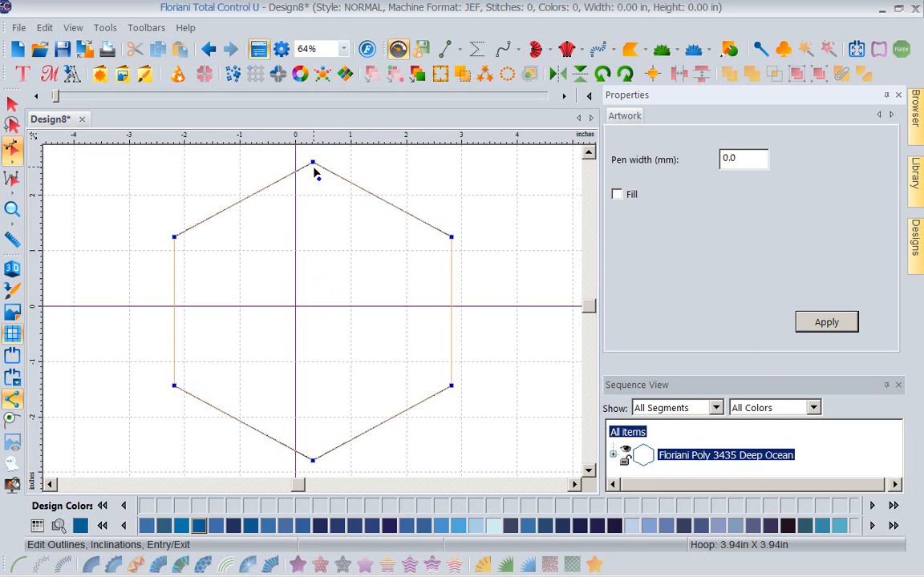
Move the hexagon's top vertex down to the horizontal axis and both right-hand vertices outward to about 3 inches on the ruler.
drag(314, 170, 324, 306)
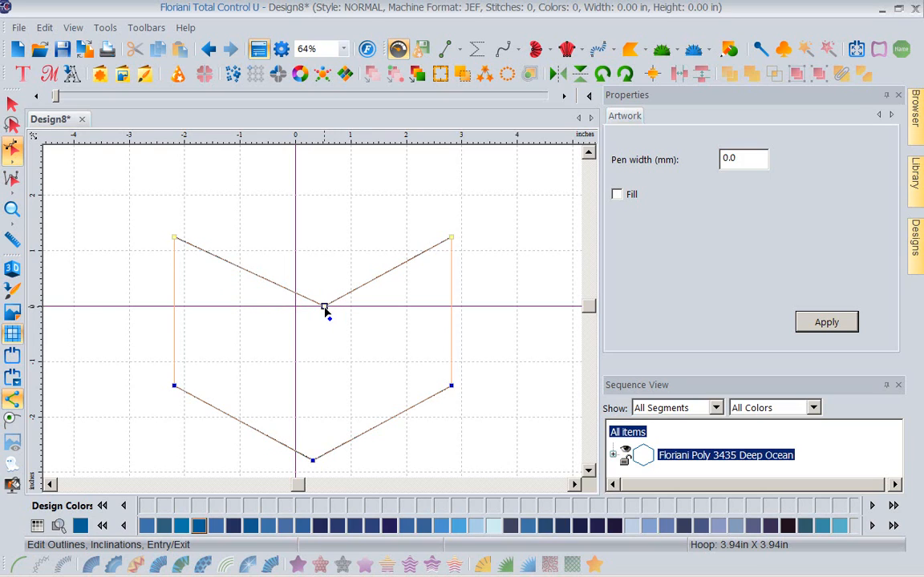
drag(325, 312, 315, 310)
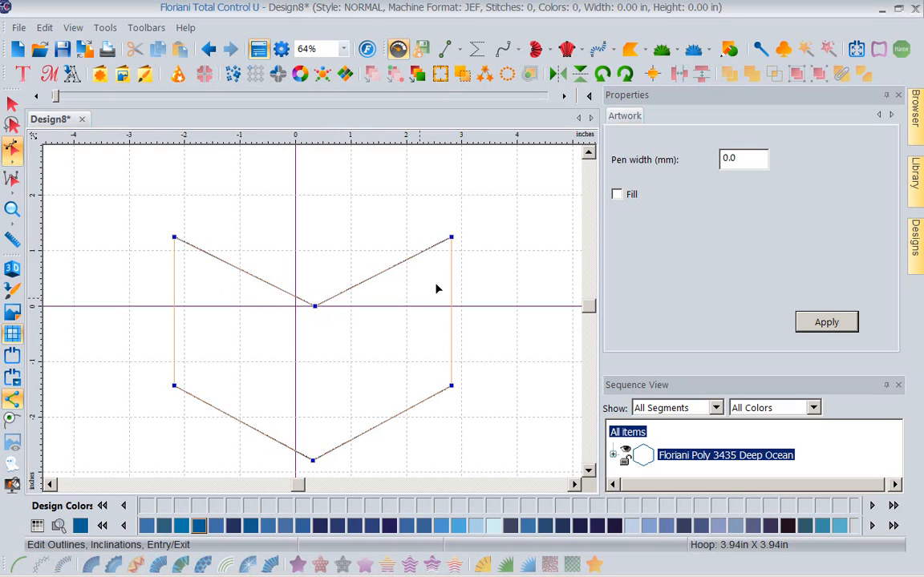
click(455, 240)
drag(457, 240, 465, 240)
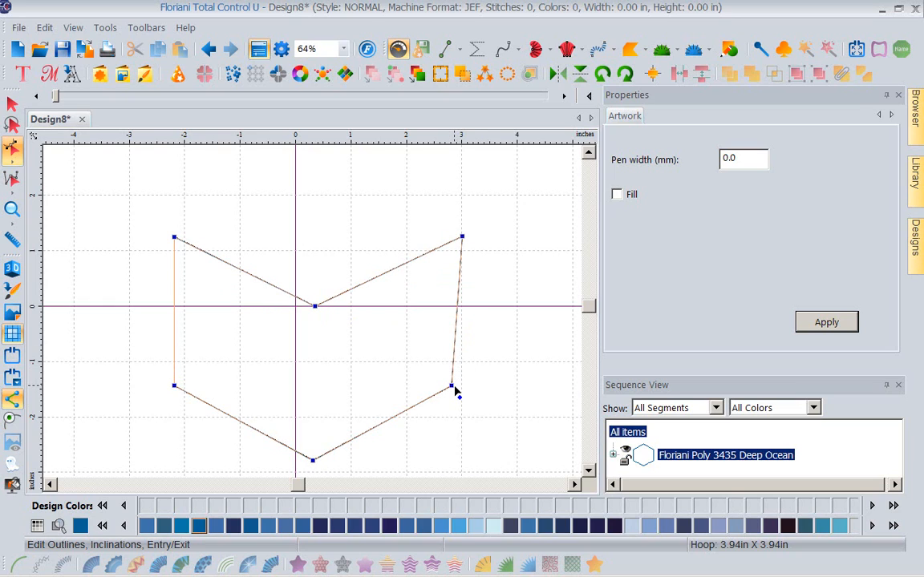
drag(454, 386, 461, 385)
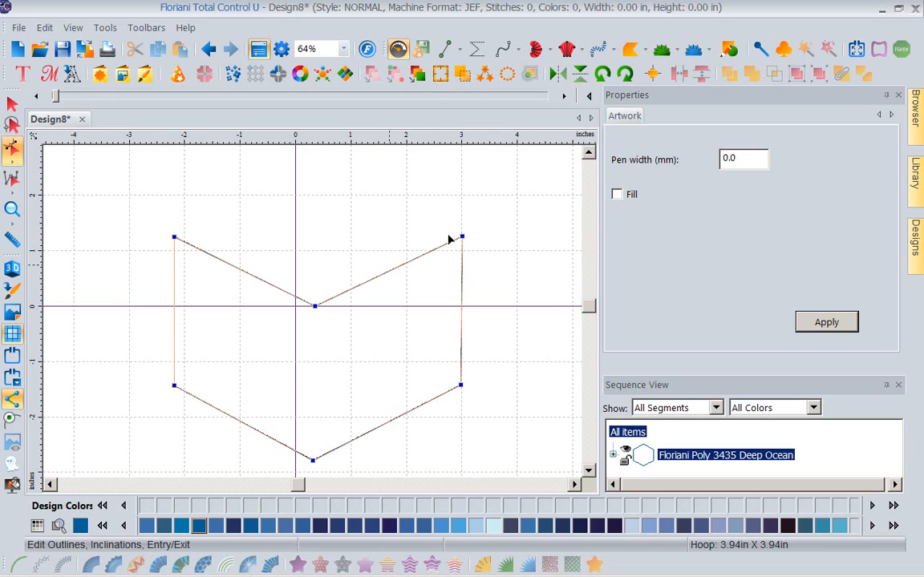
Add a point midway along each sloping upper edge and pull both points upward to form two rounded heart lobes.
right_click(393, 274)
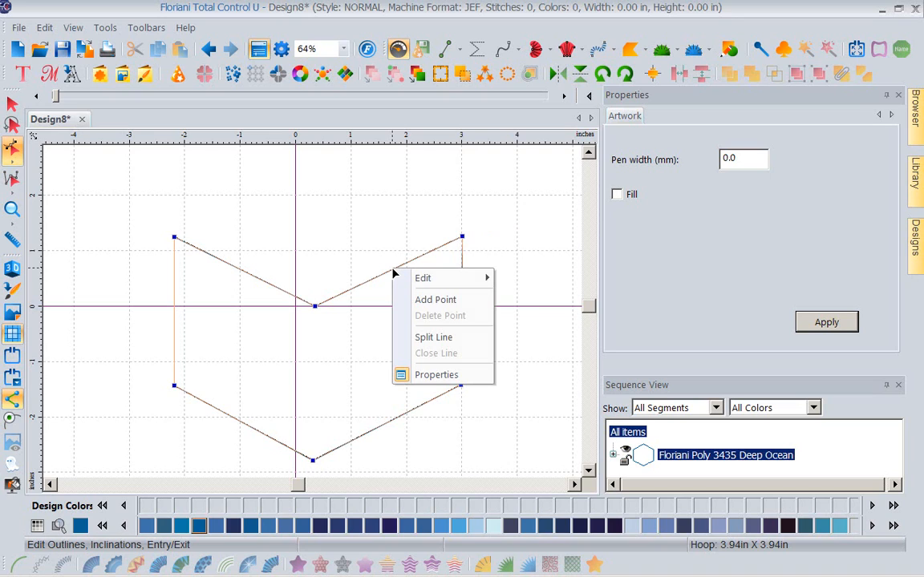
click(434, 300)
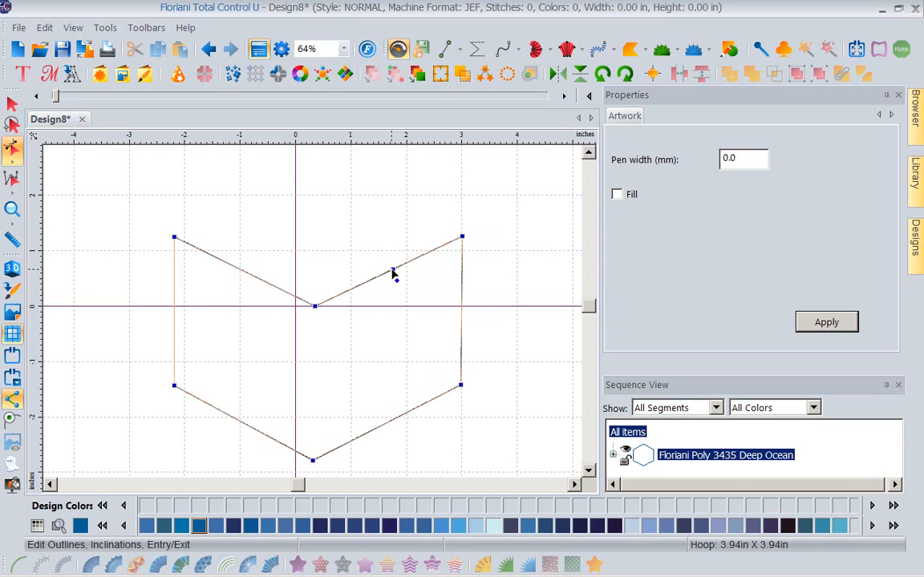
drag(393, 271, 366, 223)
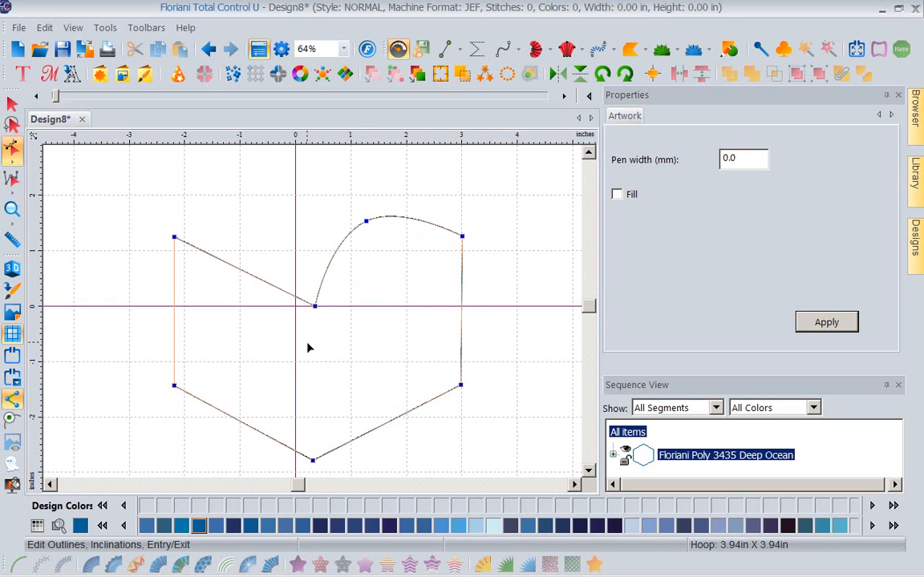
right_click(248, 275)
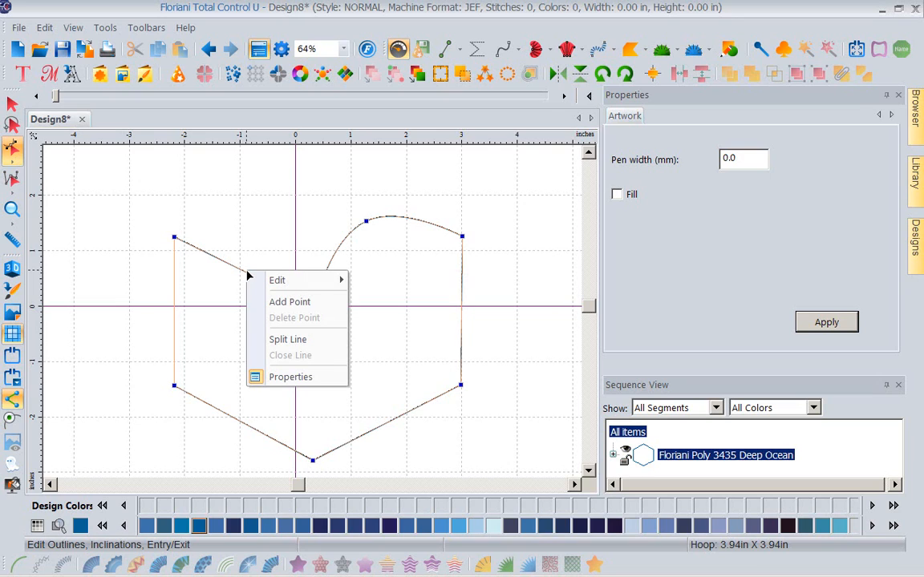
click(277, 302)
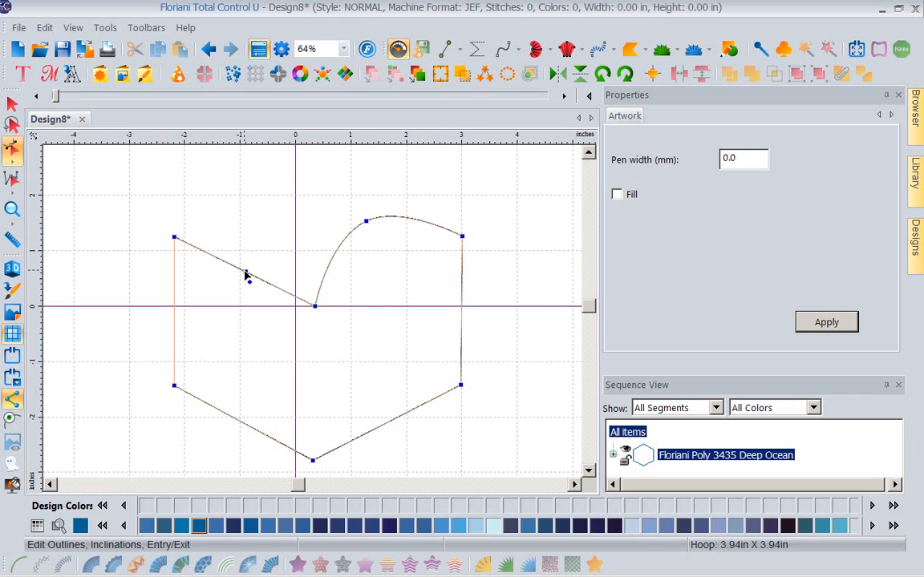
drag(246, 273, 268, 212)
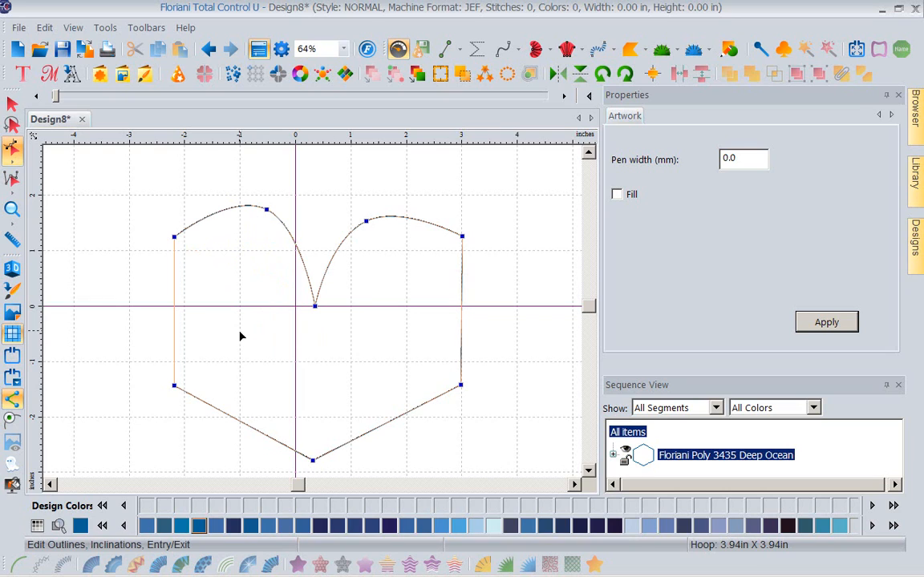
Add a point midway along each vertical side and pull both points outward to bulge the heart's sides.
right_click(177, 309)
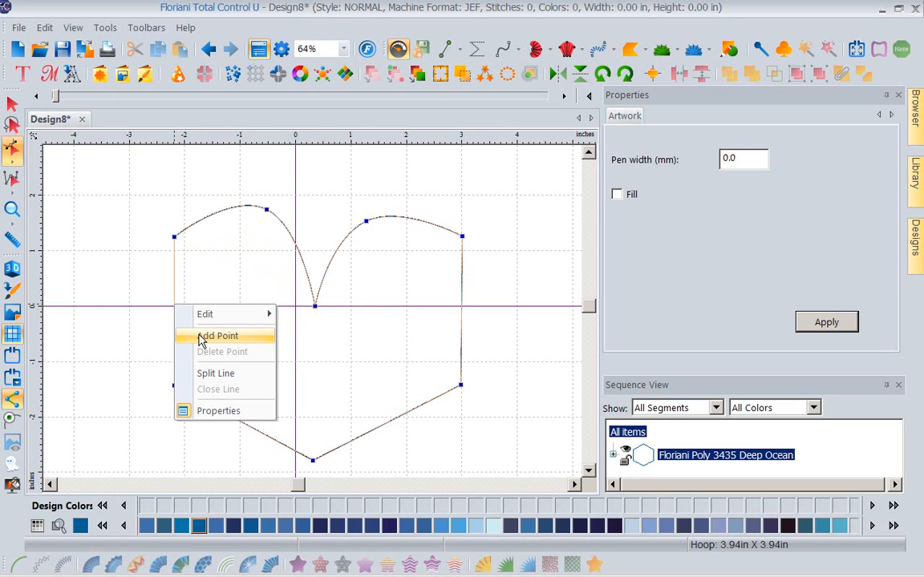
click(201, 335)
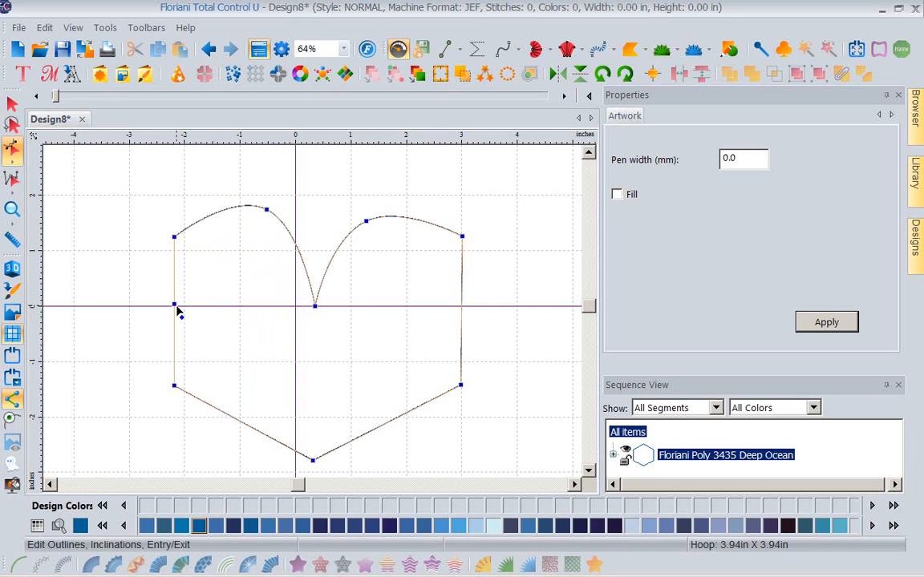
drag(174, 307, 146, 307)
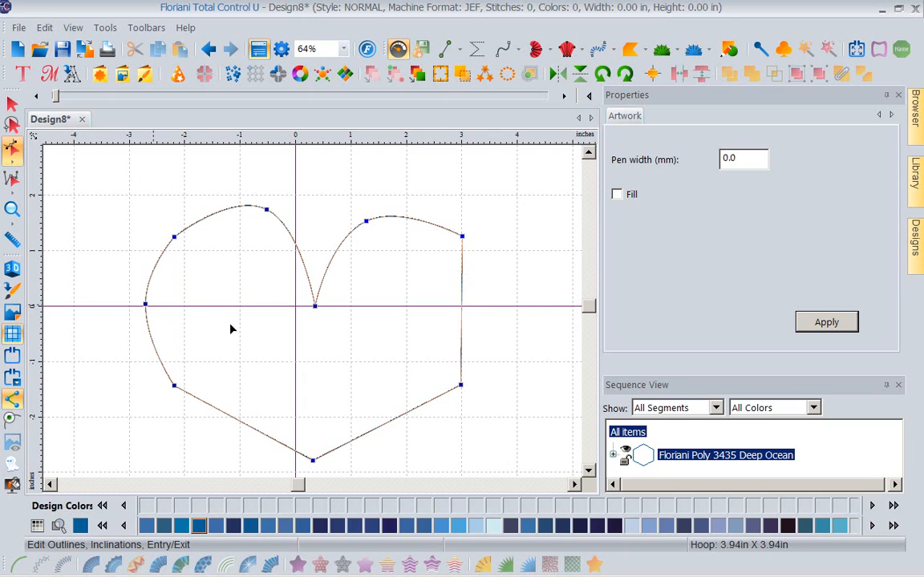
right_click(462, 313)
click(485, 337)
drag(463, 311, 502, 309)
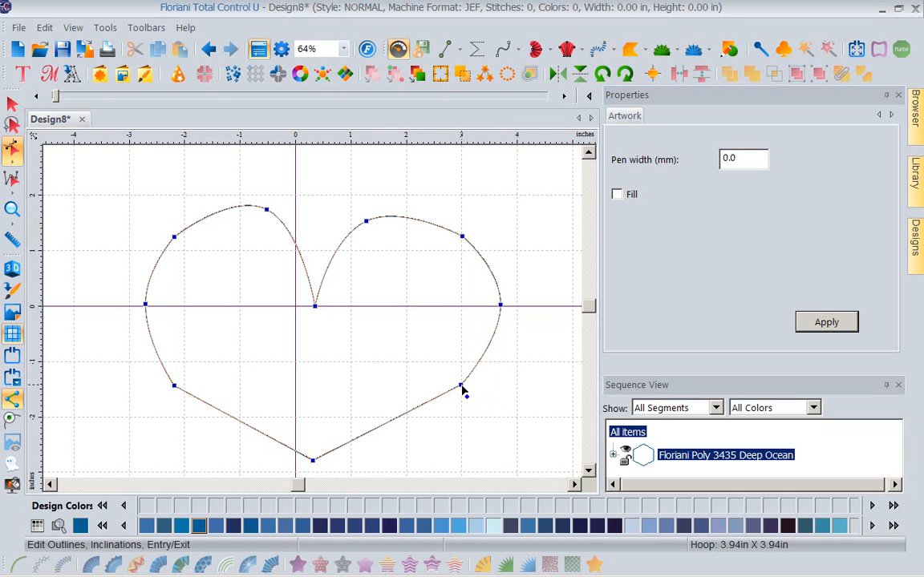
Refine the heart by moving the lower-right, center notch and right-side points, adding another right-side point, and deselect the shape.
drag(462, 389, 418, 416)
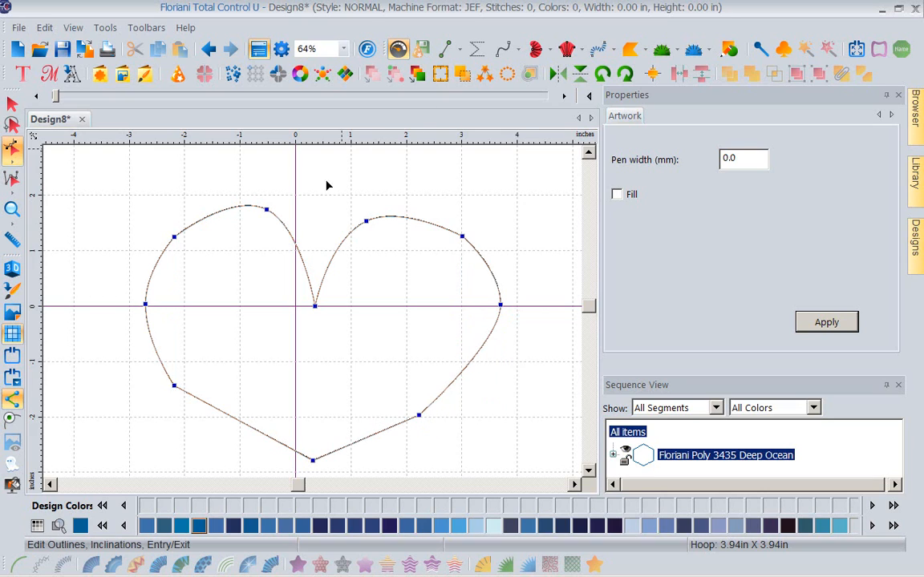
drag(316, 306, 316, 273)
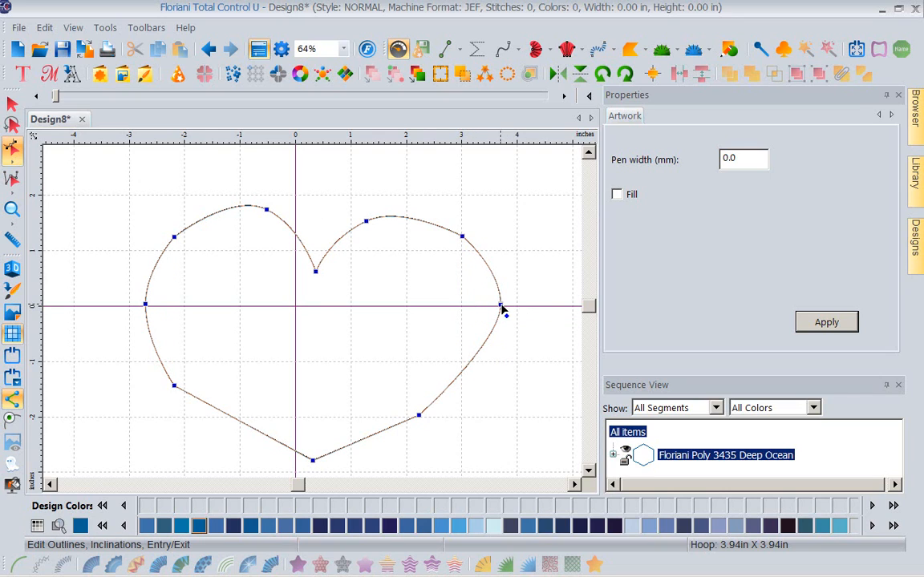
drag(502, 305, 489, 326)
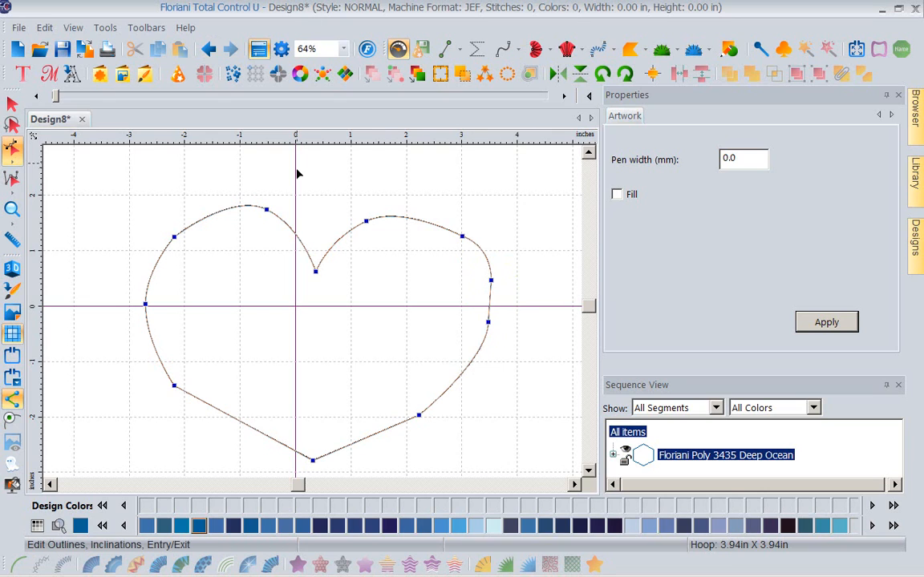
drag(276, 160, 174, 170)
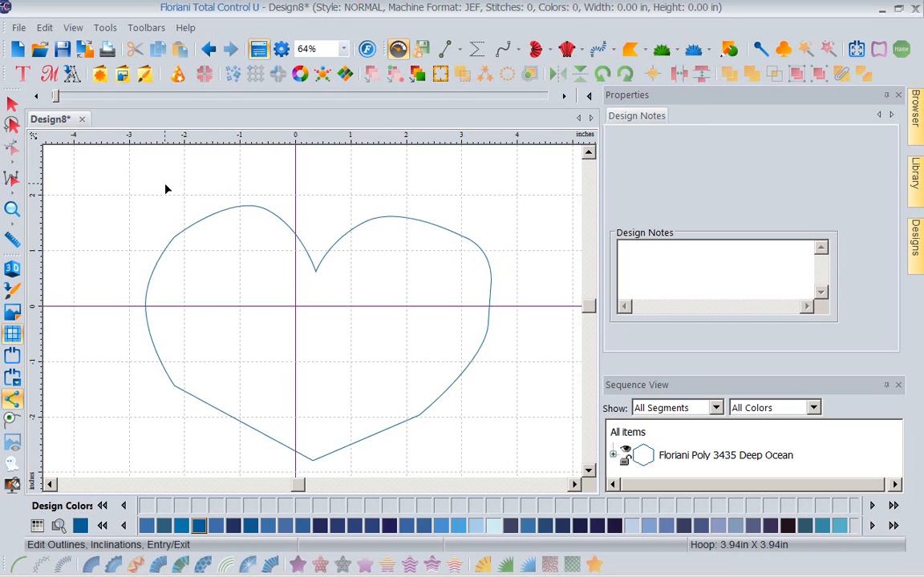
Expand the Deep Ocean entry in the sequence, select the heart artwork, and reopen its outline for point editing.
click(614, 456)
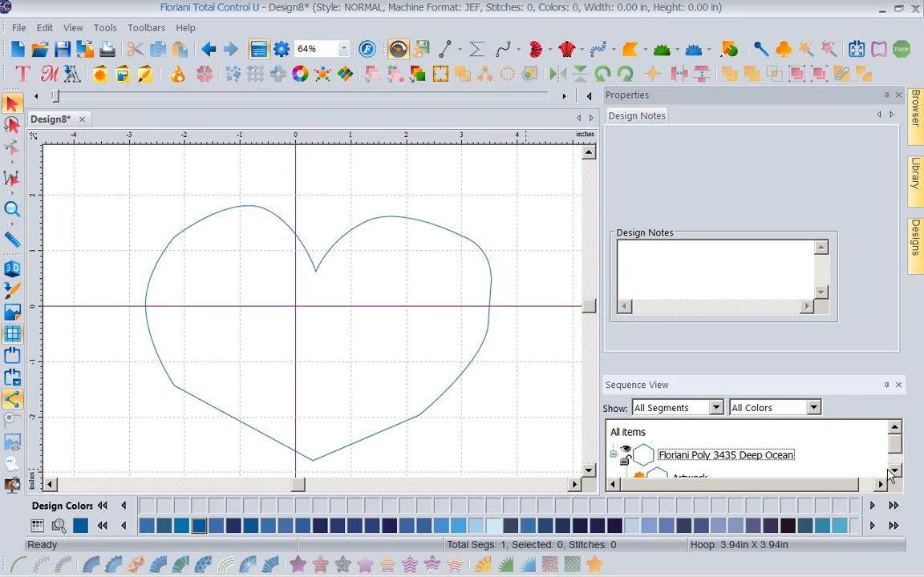
click(895, 471)
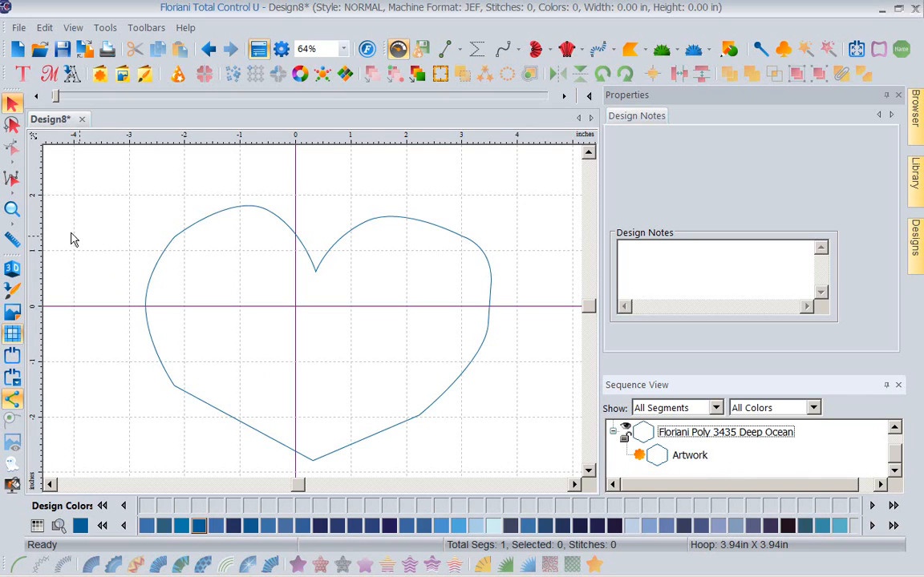
click(13, 180)
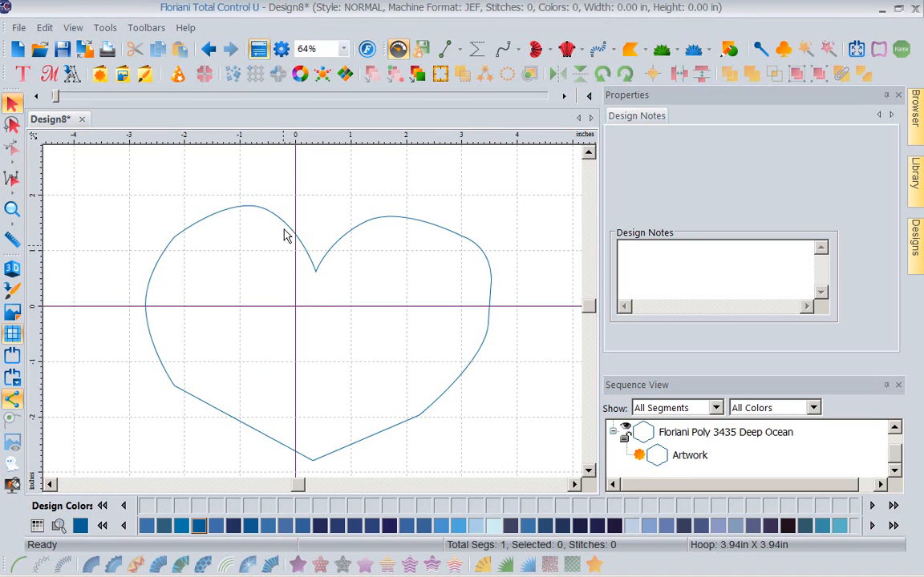
click(255, 206)
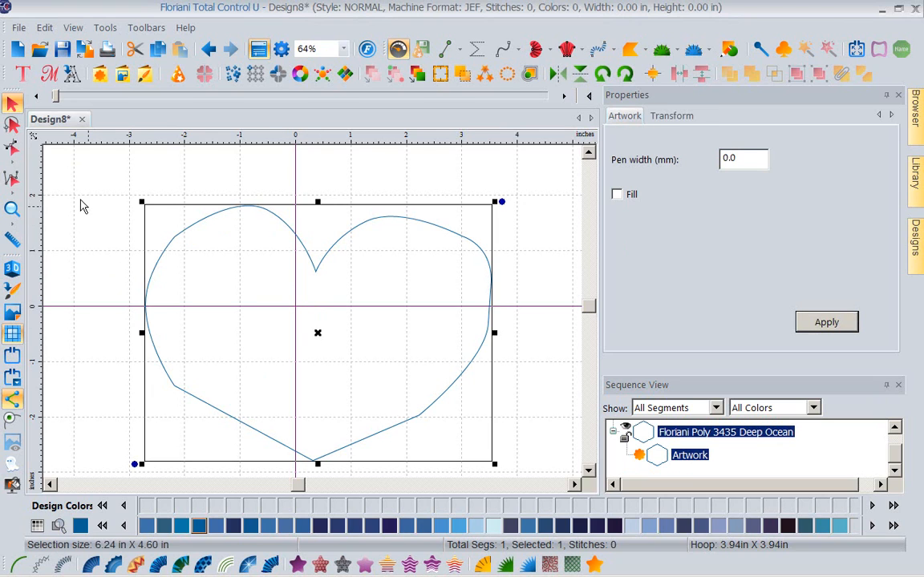
click(11, 151)
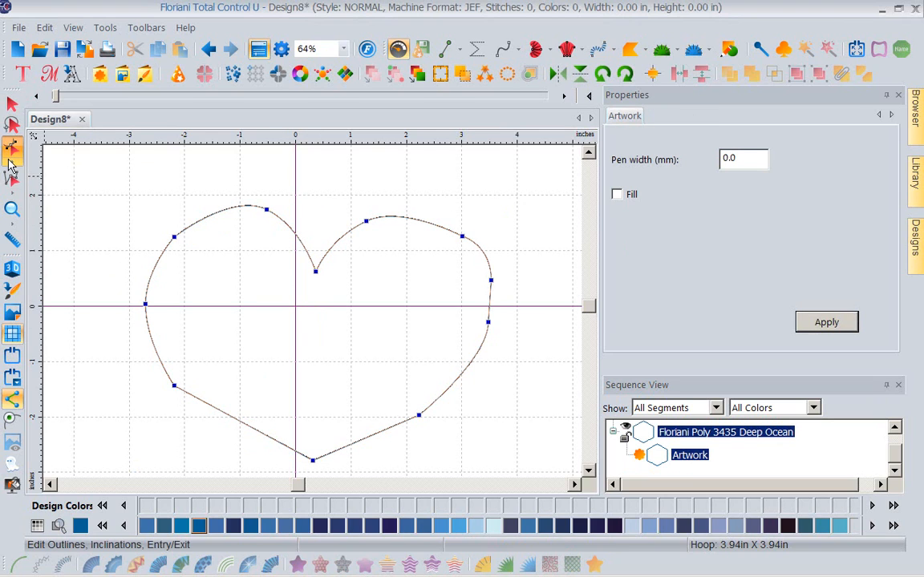
Cut the heart in two with the knife tool, following a zigzag line from above the center notch to below the bottom edge.
click(11, 163)
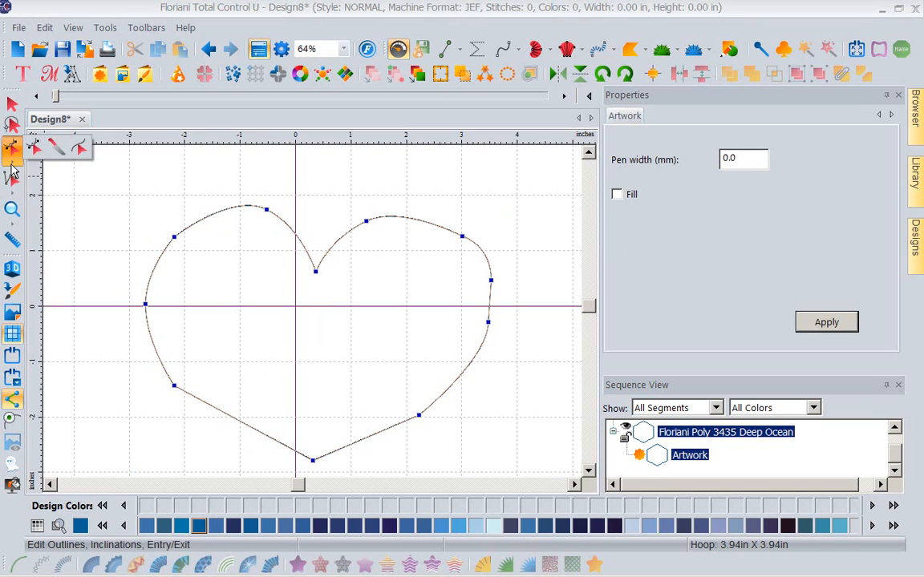
click(58, 150)
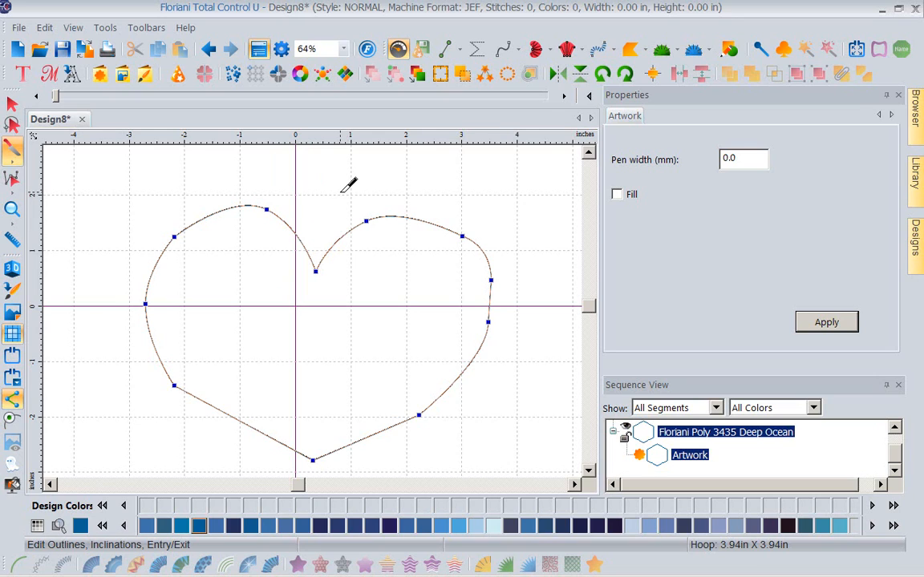
click(279, 271)
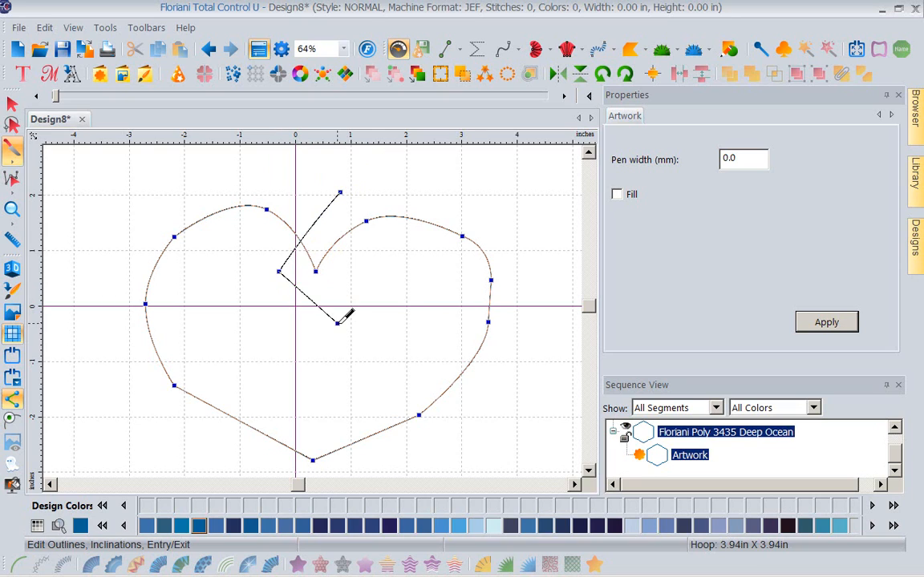
drag(337, 323, 386, 284)
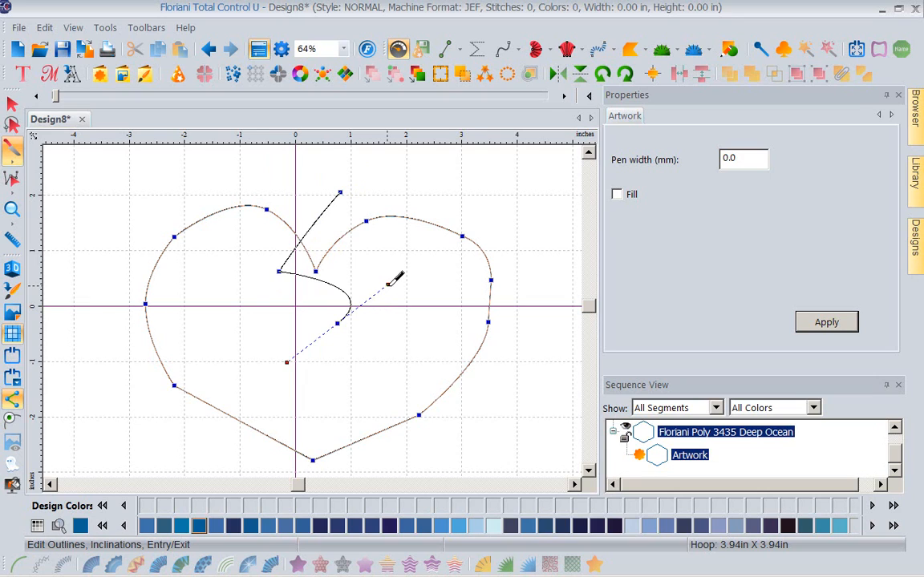
key(BackSpace)
click(312, 326)
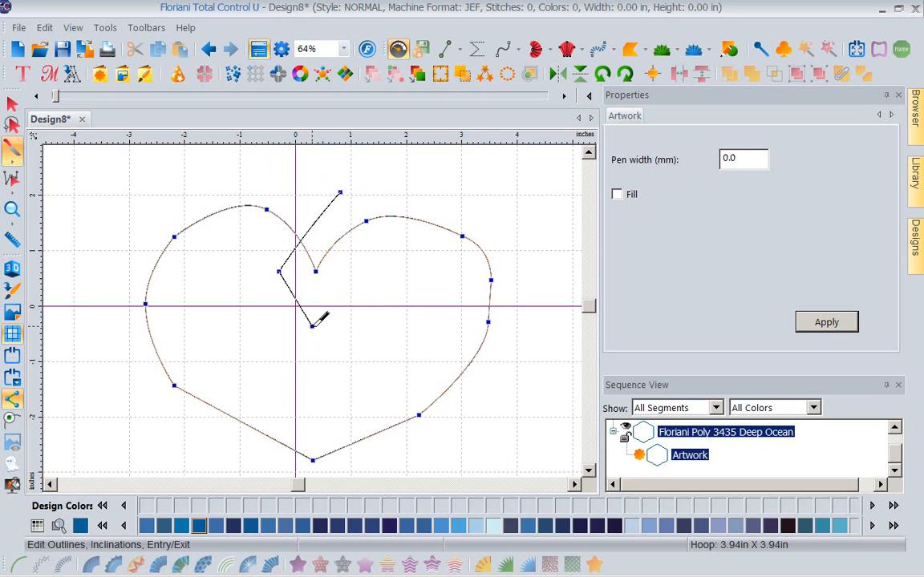
click(276, 370)
click(359, 459)
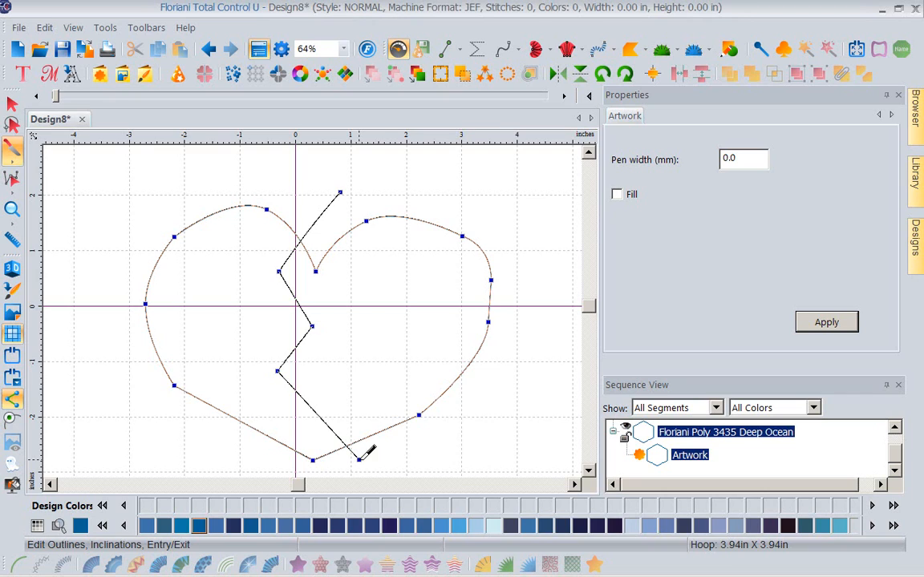
key(Return)
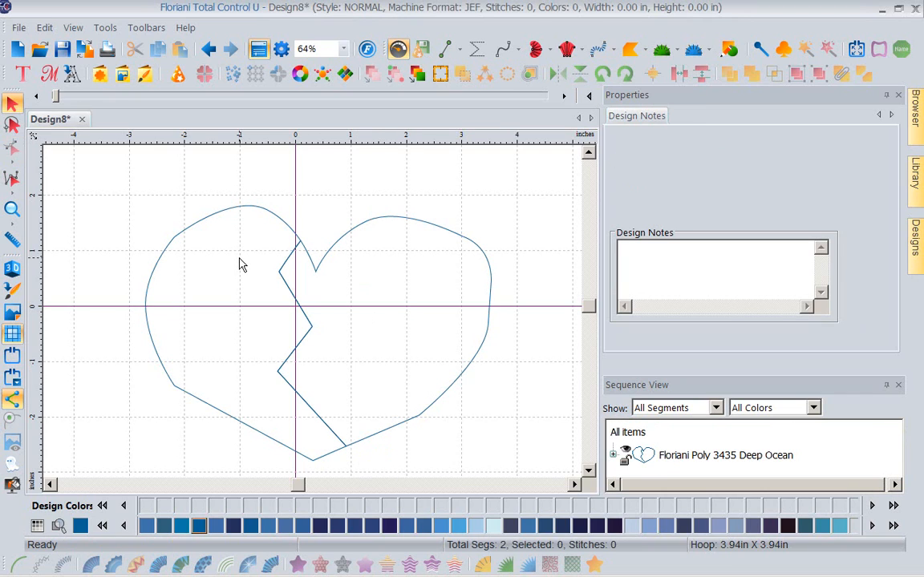
Move the left heart half outward to the left and the right half outward to the right, and deselect them.
click(153, 286)
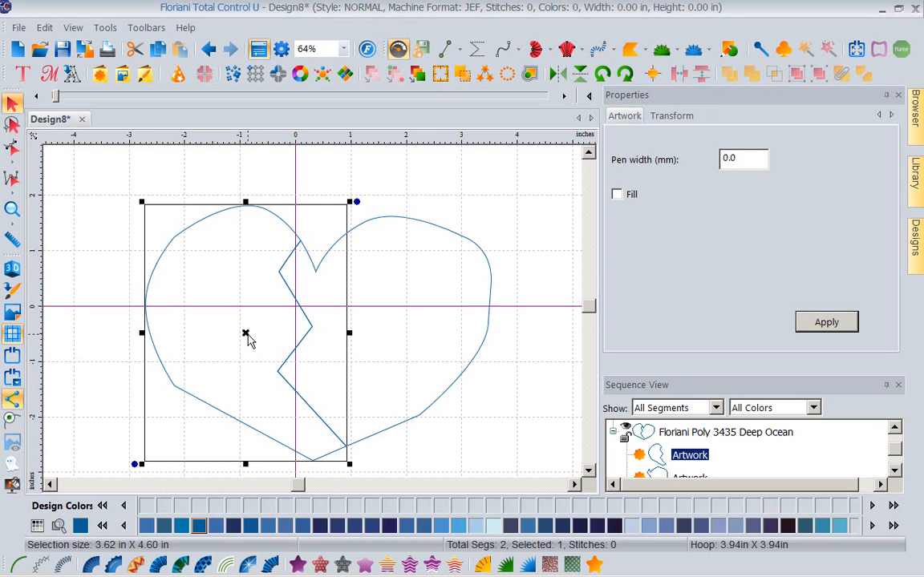
drag(247, 335, 201, 333)
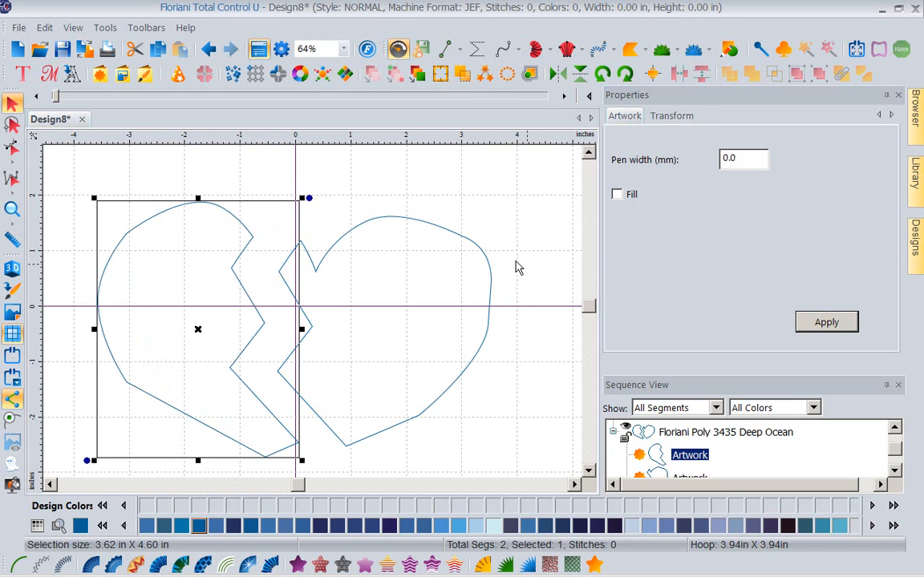
click(489, 283)
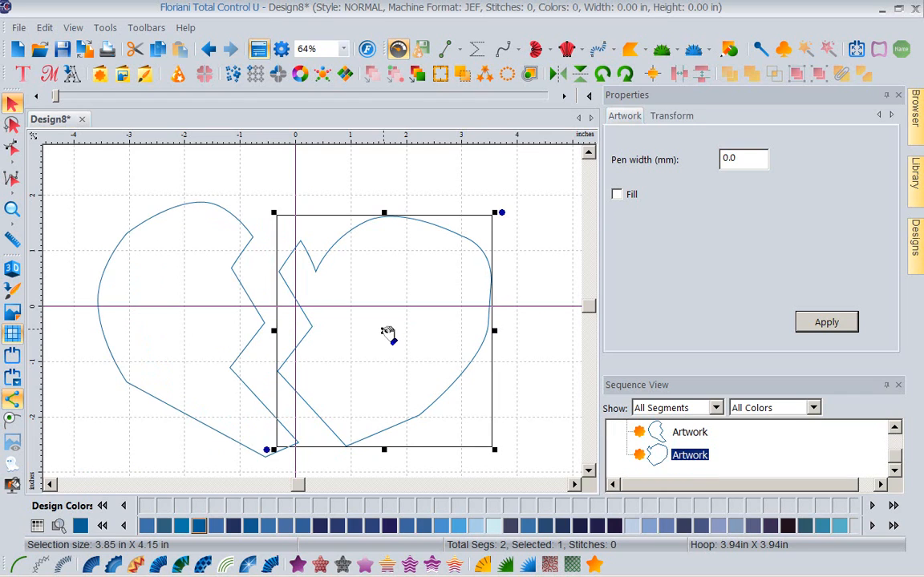
drag(387, 332, 426, 331)
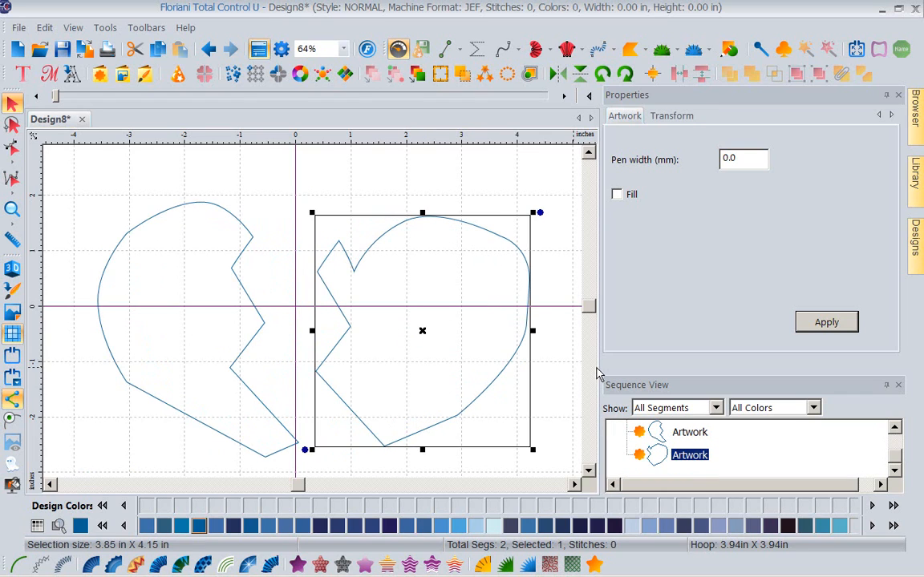
click(567, 377)
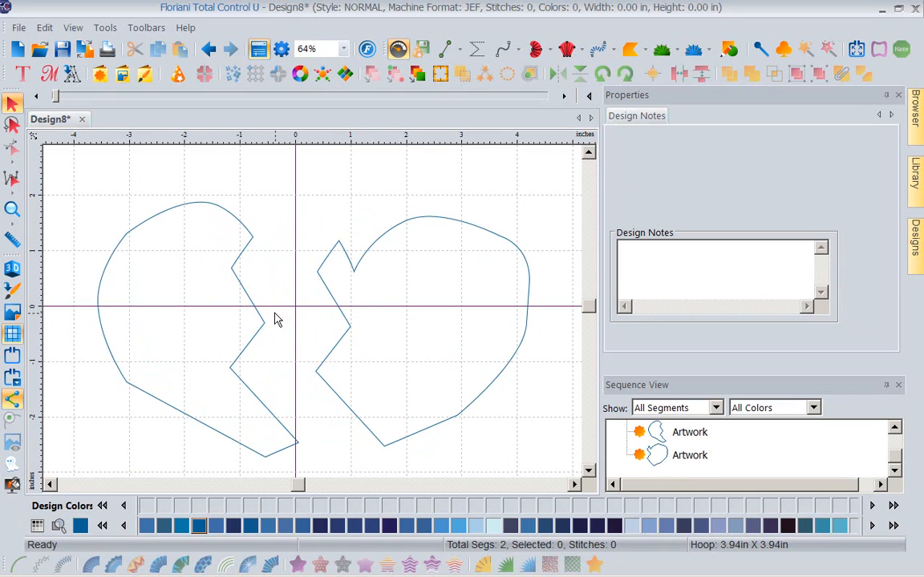
Try to add an open outline around the outer edge of the left heart half with the Add Outline tool.
click(246, 237)
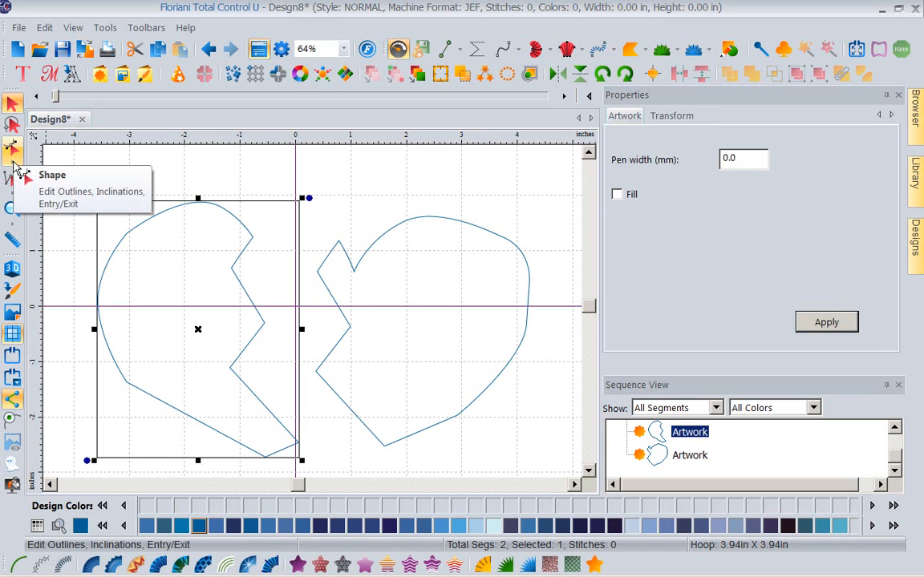
click(13, 163)
click(82, 149)
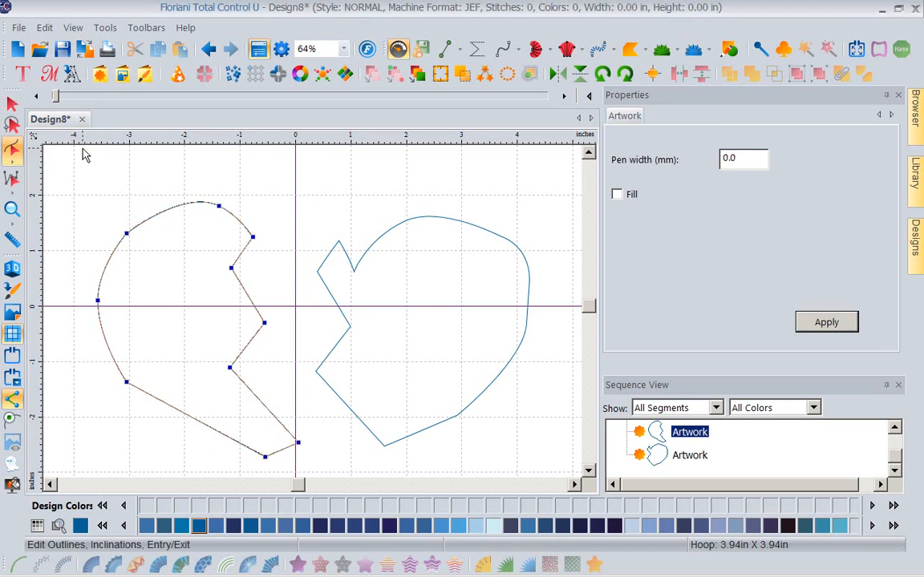
click(239, 195)
click(183, 190)
click(137, 203)
click(98, 223)
click(80, 264)
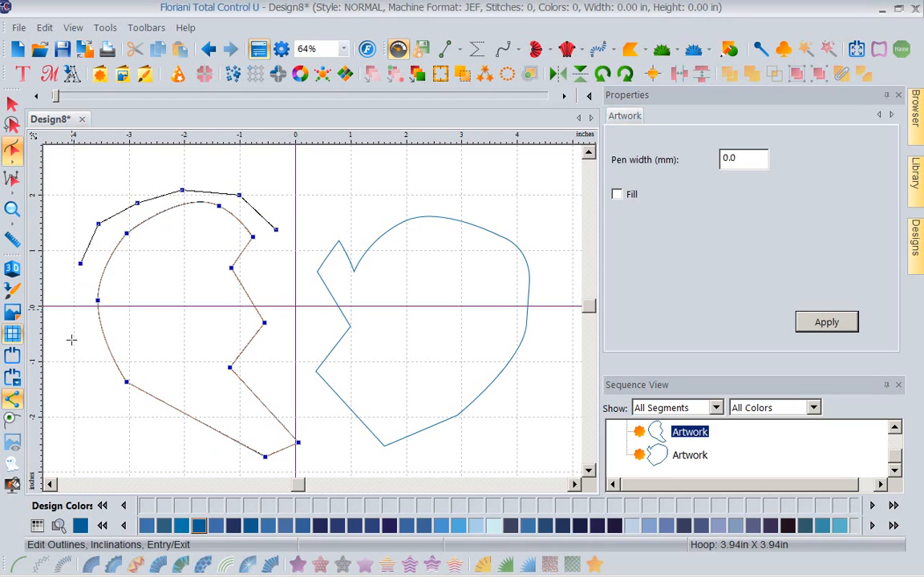
click(71, 318)
click(87, 363)
click(115, 407)
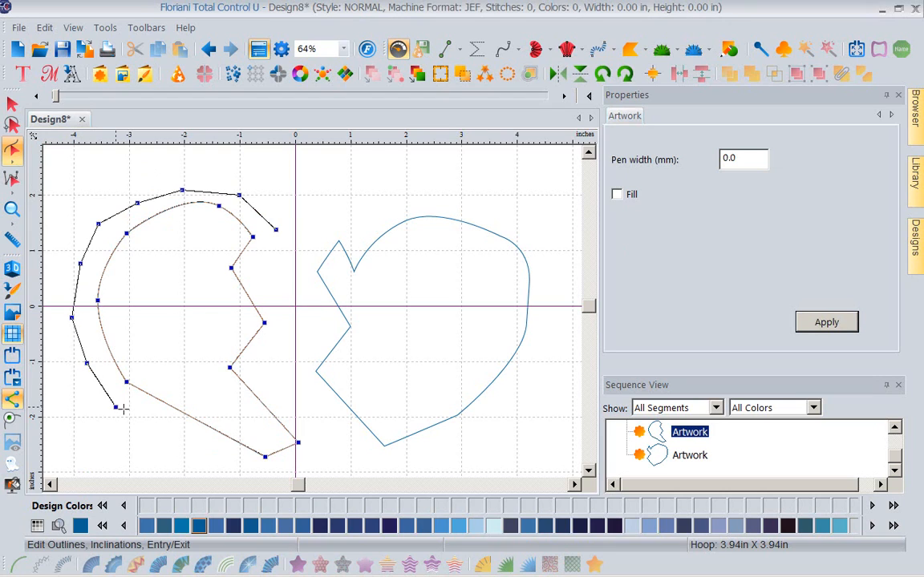
click(155, 427)
click(233, 466)
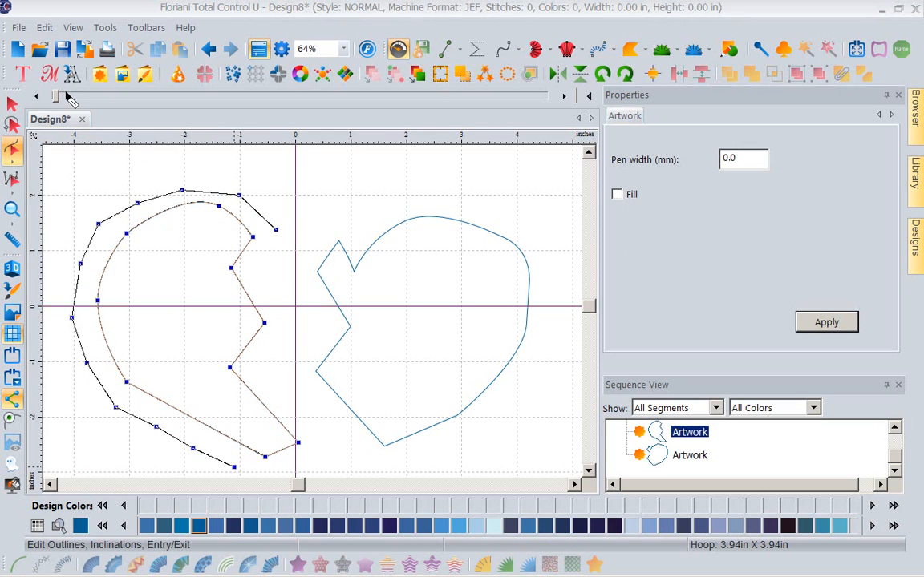
right_click(71, 179)
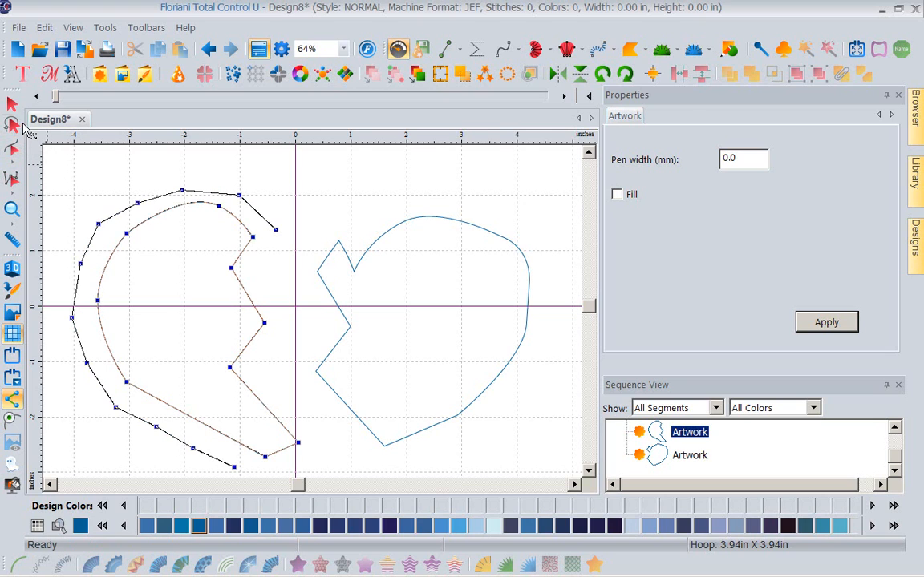
click(12, 102)
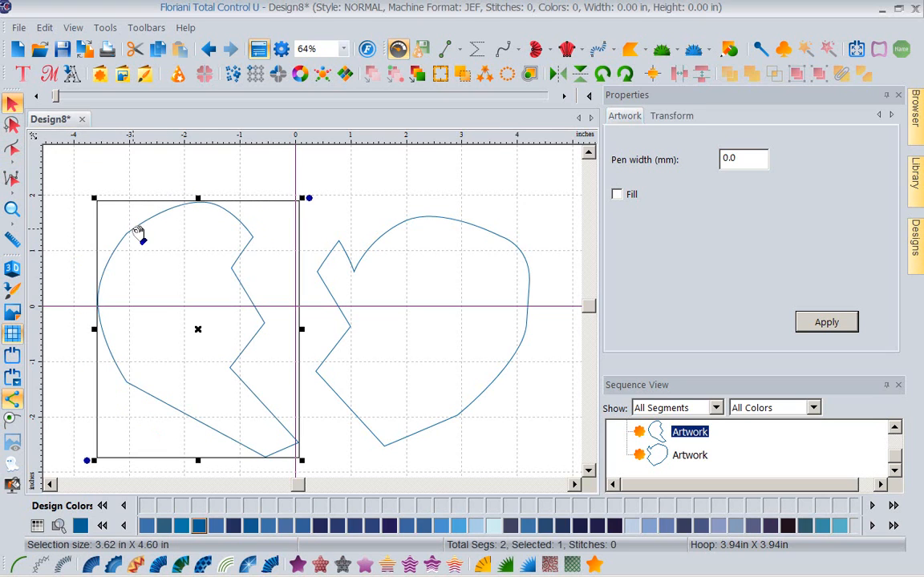
click(131, 146)
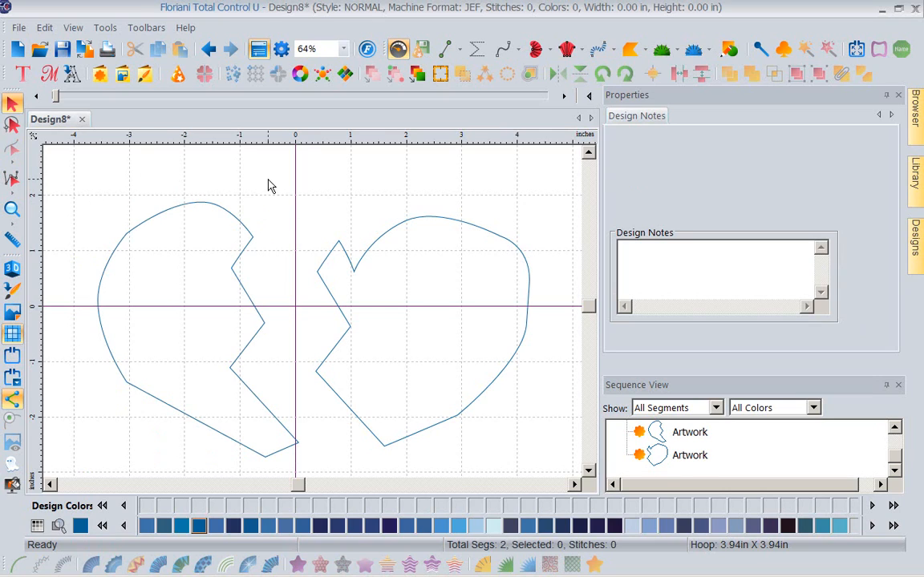
mouse_move(267, 178)
mouse_down()
mouse_move(370, 187)
mouse_move(362, 214)
mouse_move(325, 214)
mouse_move(316, 198)
mouse_move(291, 219)
mouse_move(246, 176)
mouse_move(274, 173)
mouse_up()
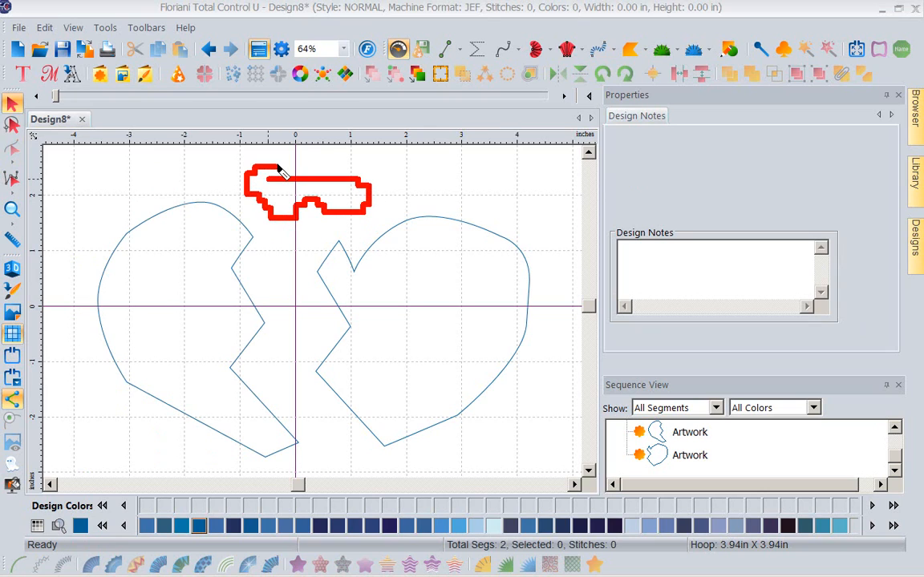
key(Escape)
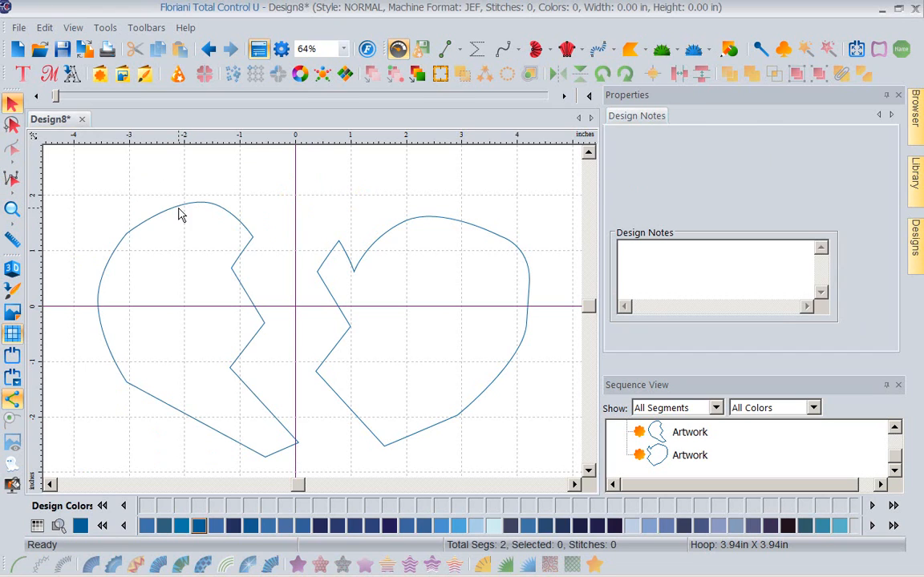
Add an open, straight-segmented outline to the left heart half, running around its outer edge from the upper right to the lower side, and deselect it.
click(160, 187)
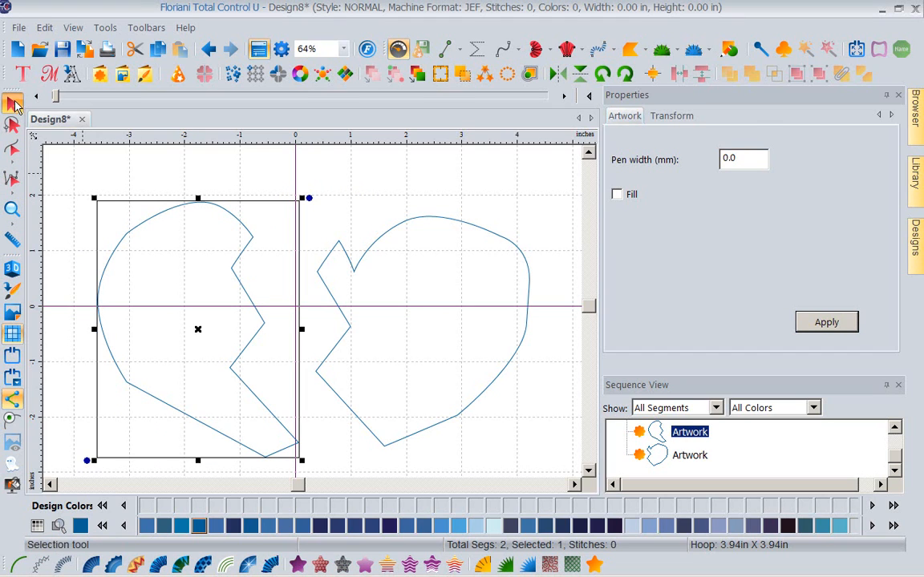
click(12, 149)
click(80, 147)
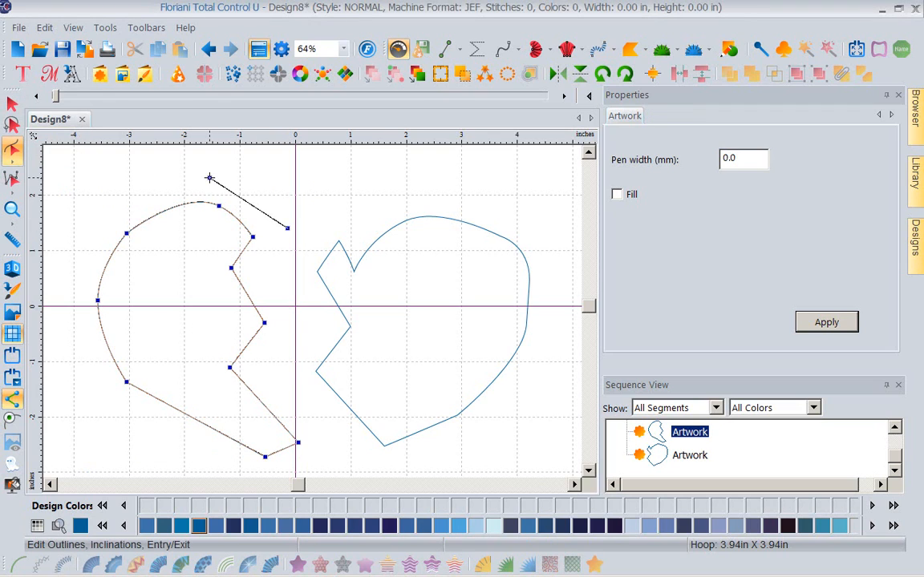
click(209, 177)
click(146, 191)
click(107, 212)
click(89, 243)
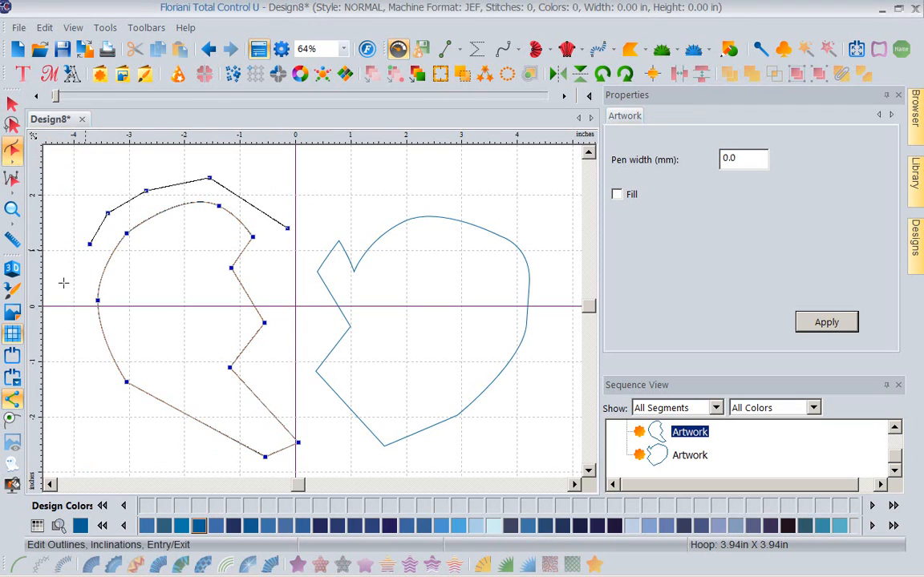
click(73, 362)
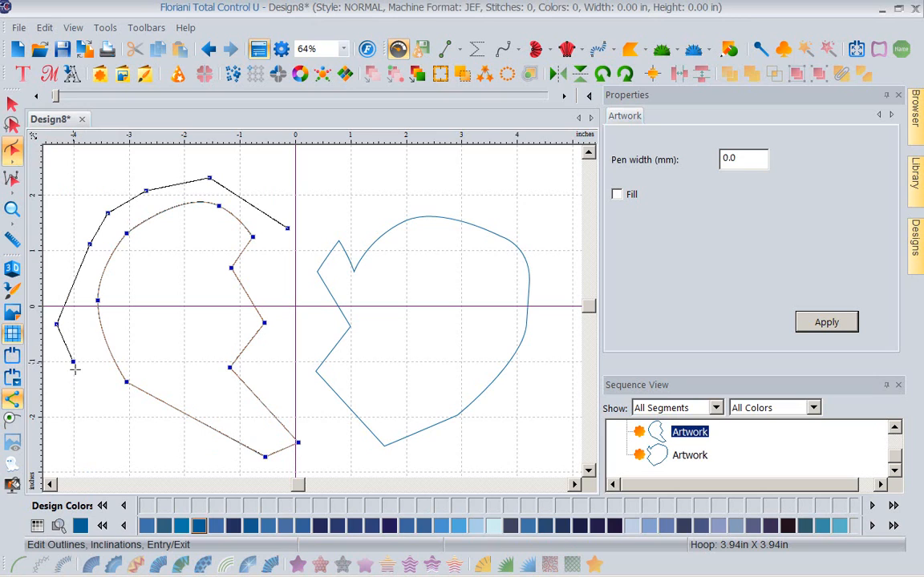
click(130, 427)
right_click(169, 447)
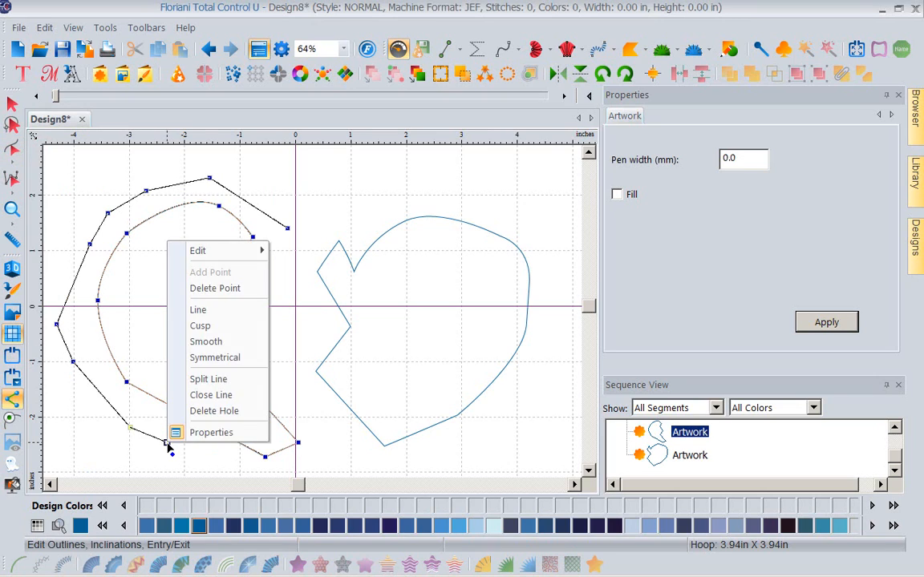
key(Escape)
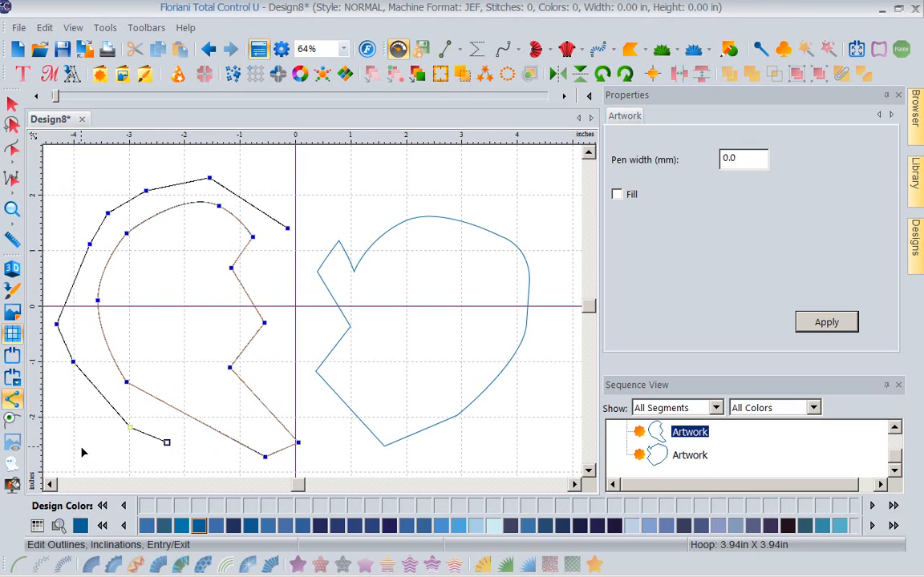
key(Return)
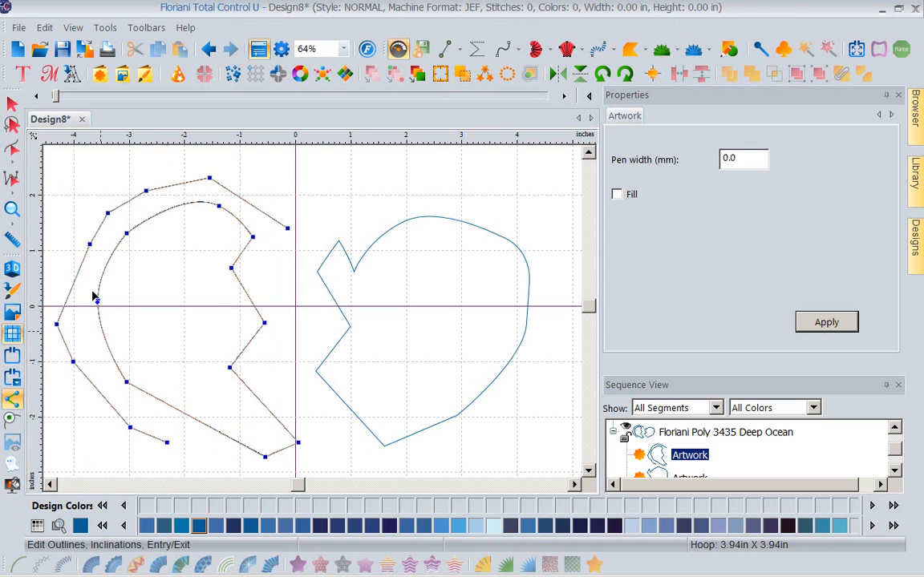
click(100, 191)
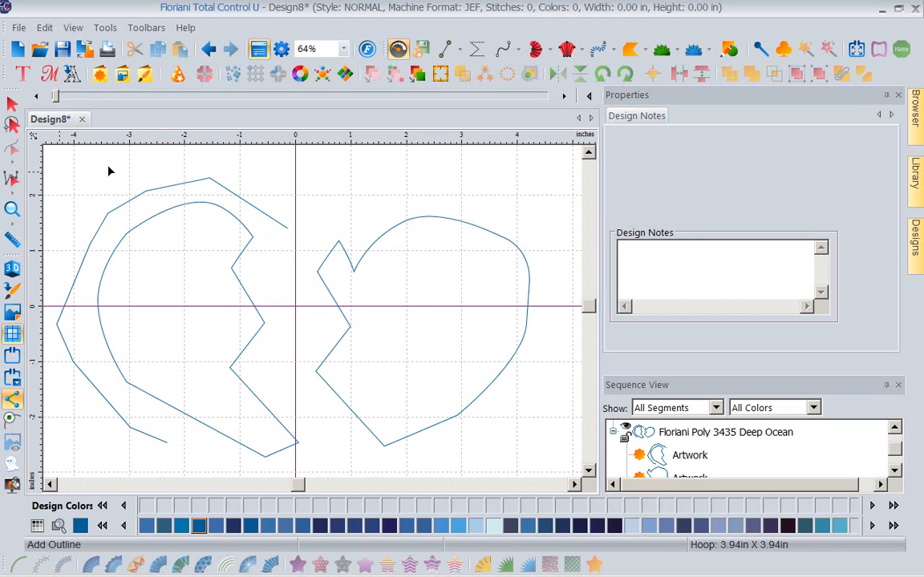
Select all the Deep Ocean artwork together, clear the selection, and select only the right heart half.
click(407, 223)
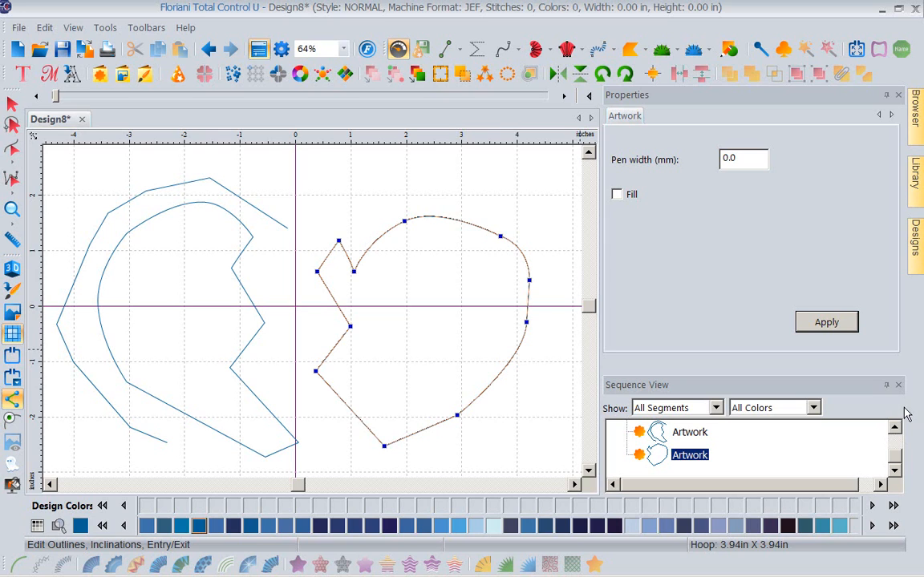
scroll(656, 474, up, 2)
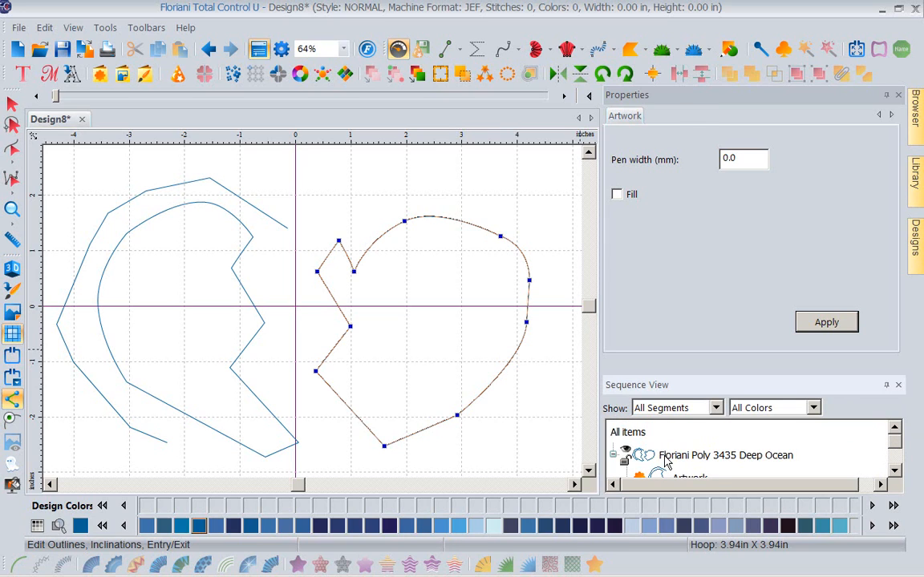
key(ctrl+a)
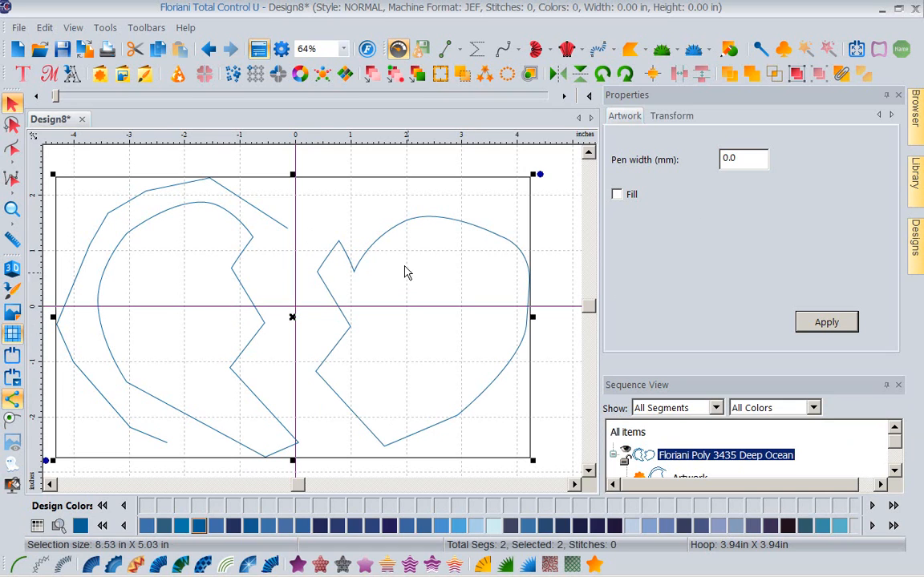
click(485, 289)
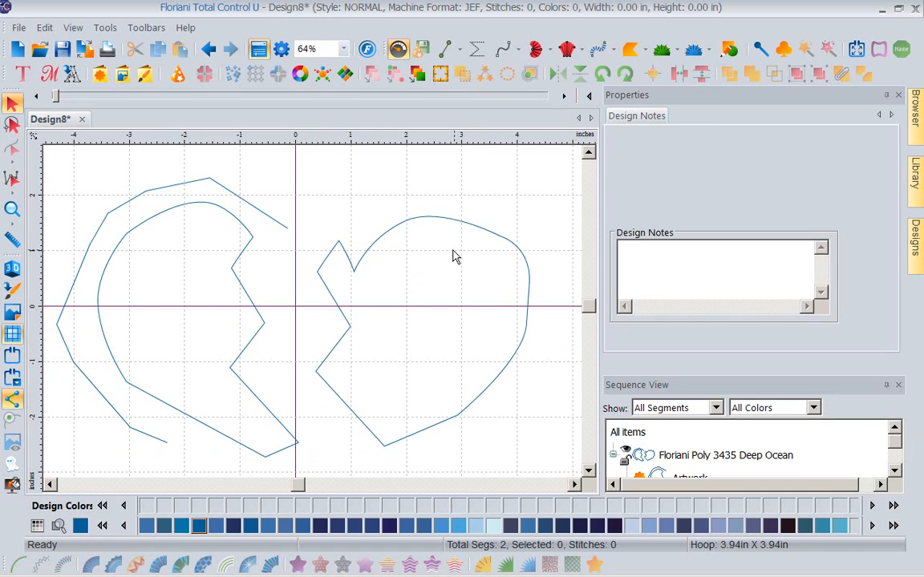
click(435, 222)
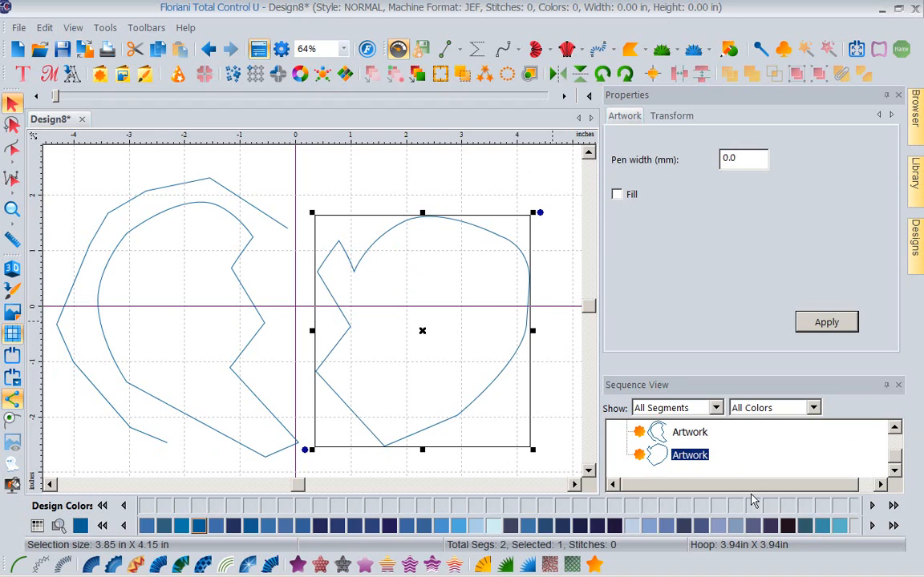
Recolor the right heart half to Floriani Poly 360 Dark Navy, convert it to a standard stitch fill, and deselect it.
click(787, 526)
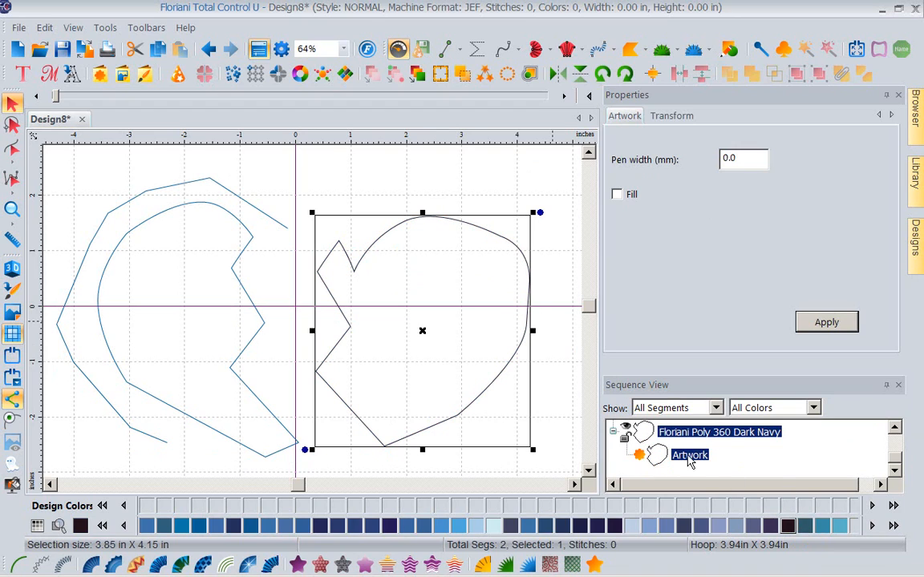
click(297, 567)
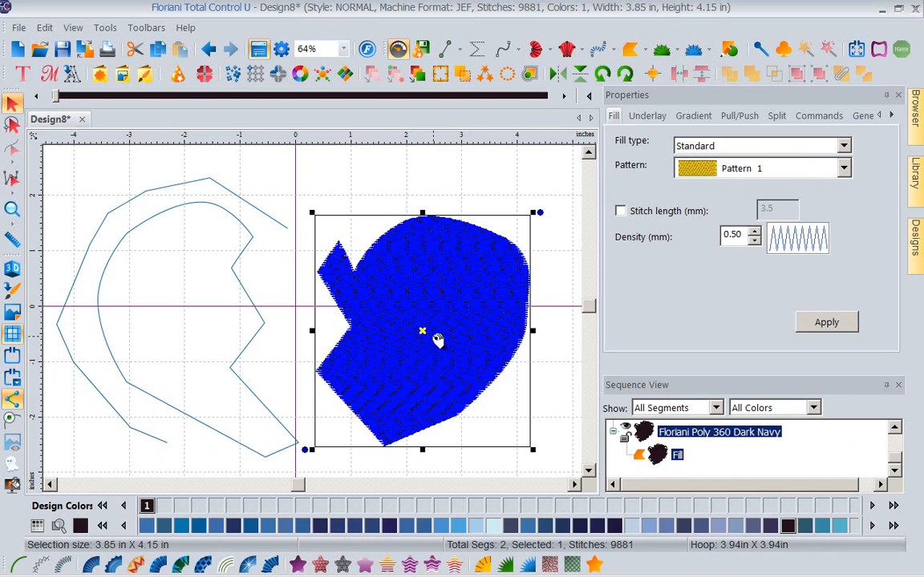
click(439, 192)
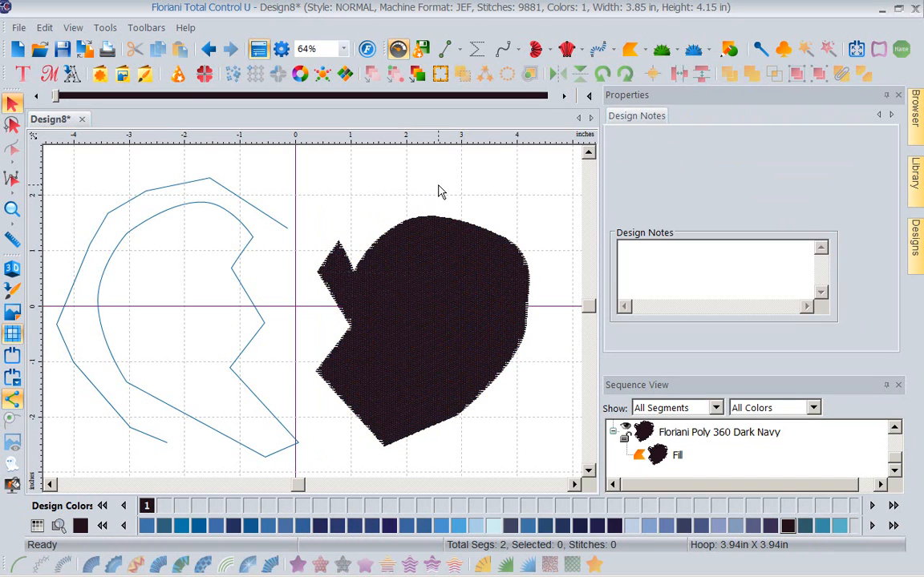
Recolor the right heart half's fill to Floriani Poly 3 Neon Red and deselect it.
click(427, 252)
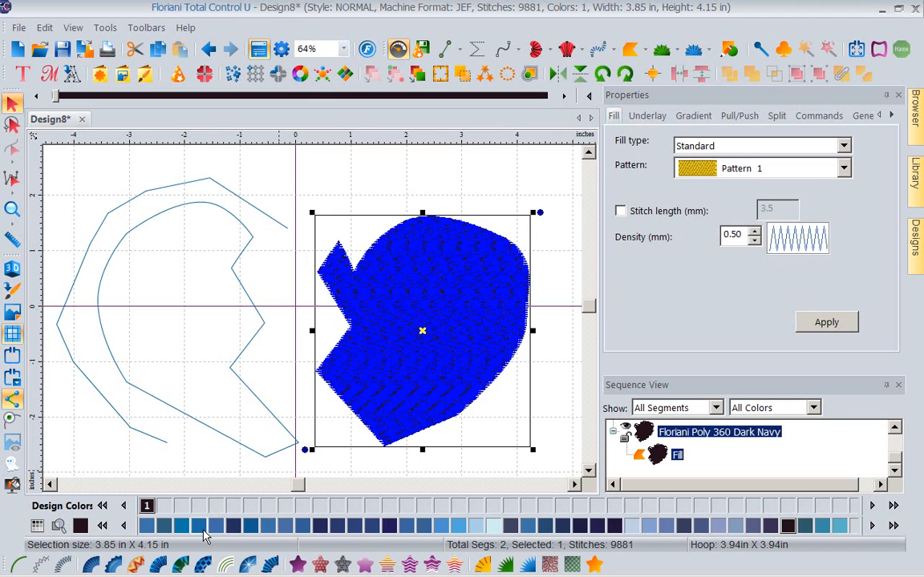
click(102, 525)
click(102, 525)
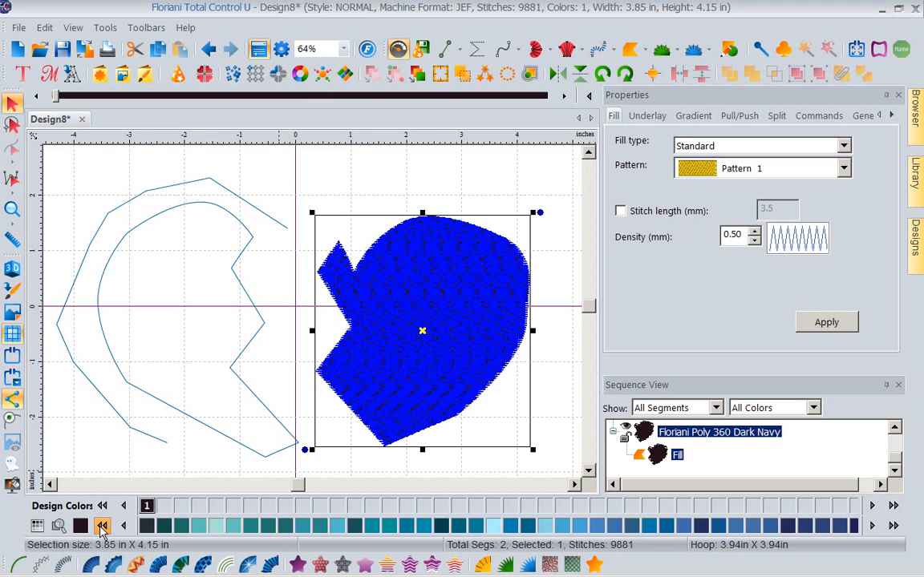
click(102, 525)
click(102, 525)
click(102, 525)
click(102, 525)
click(102, 525)
click(102, 525)
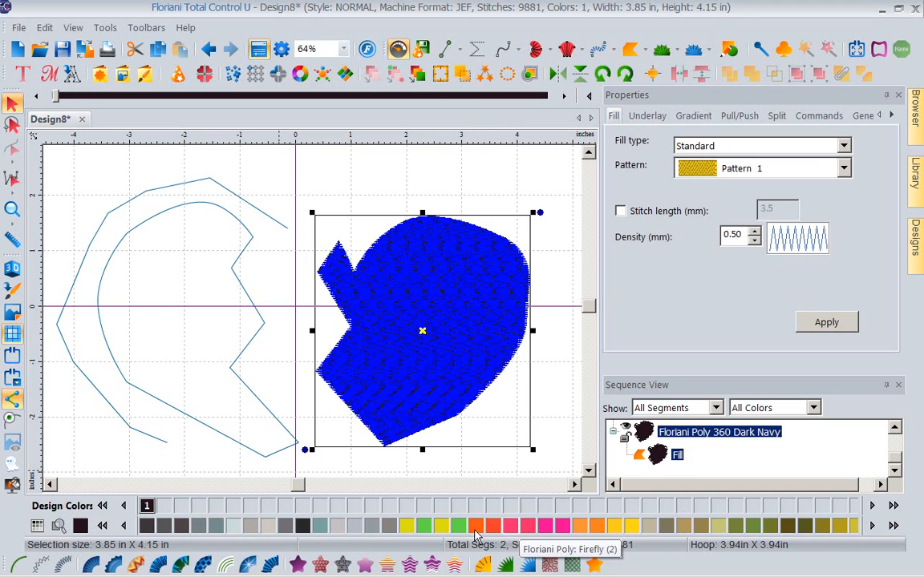
click(498, 527)
click(543, 384)
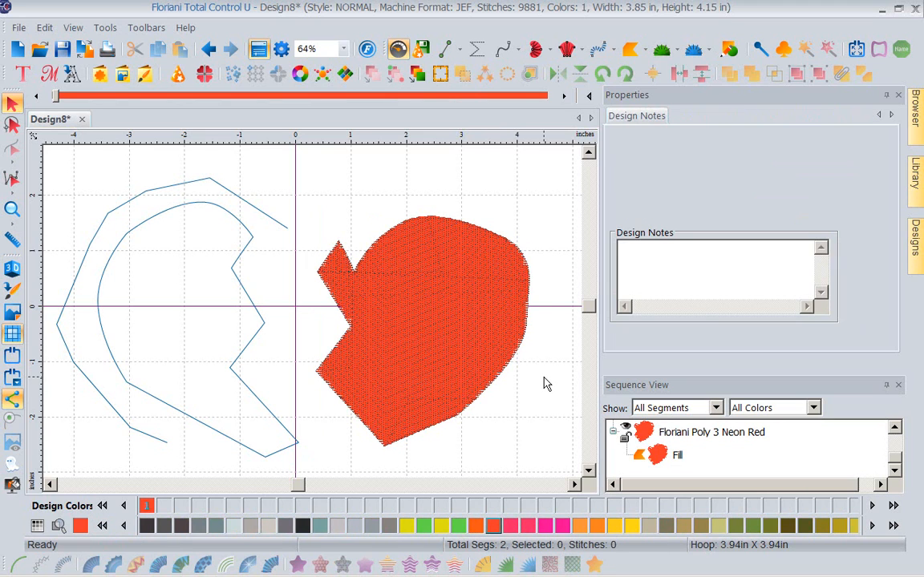
Edit the red fill's outline with the Shape tool, raising the node at its top curve by about 0.5 in.
click(460, 341)
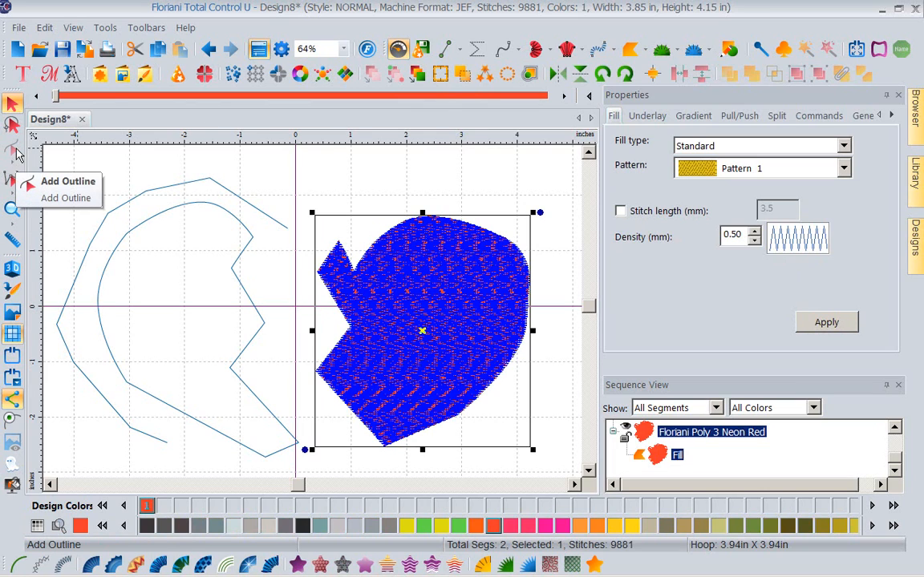
click(13, 150)
click(34, 148)
click(34, 150)
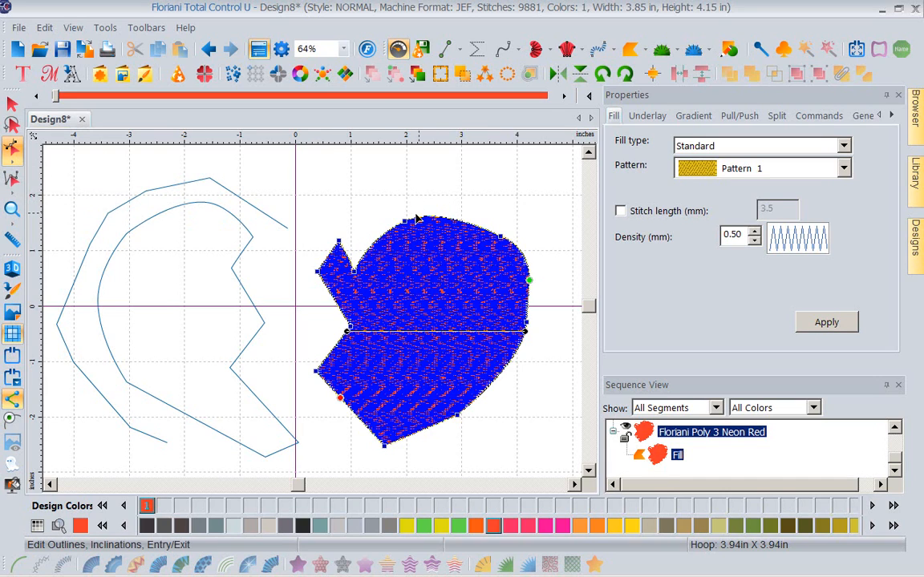
drag(407, 227, 402, 199)
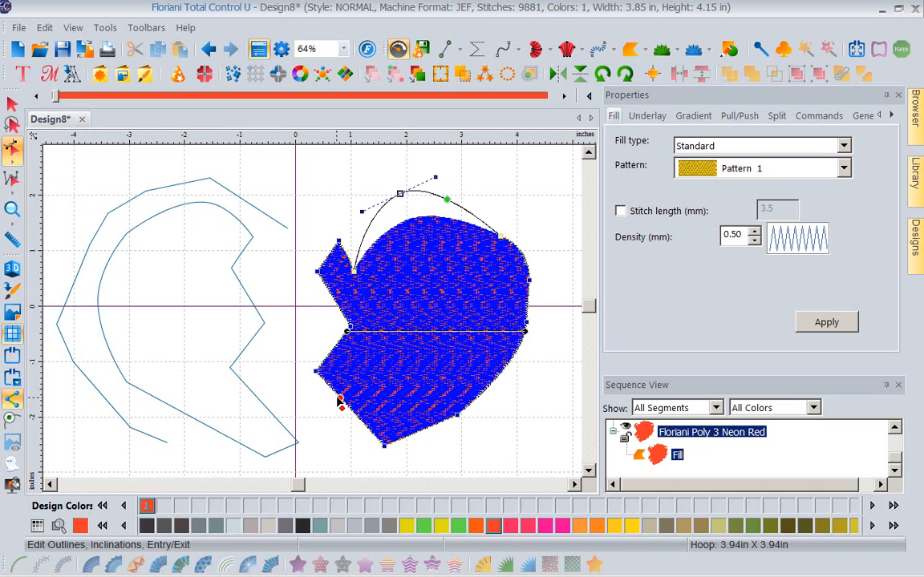
Move the fill's red point and the inclination line's right end onto the raised top curve, regenerate the stitches, and deselect the fill.
drag(339, 399, 383, 223)
drag(526, 330, 479, 177)
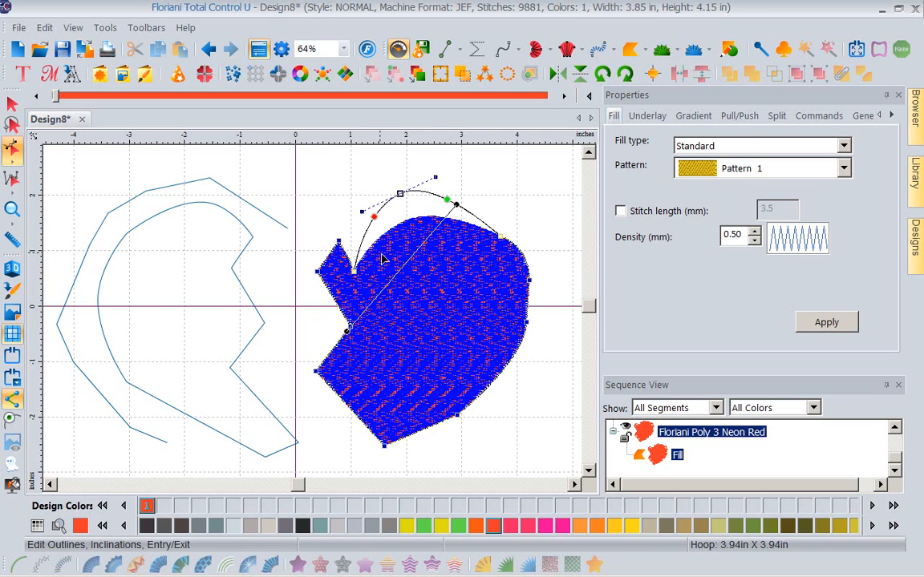
right_click(511, 178)
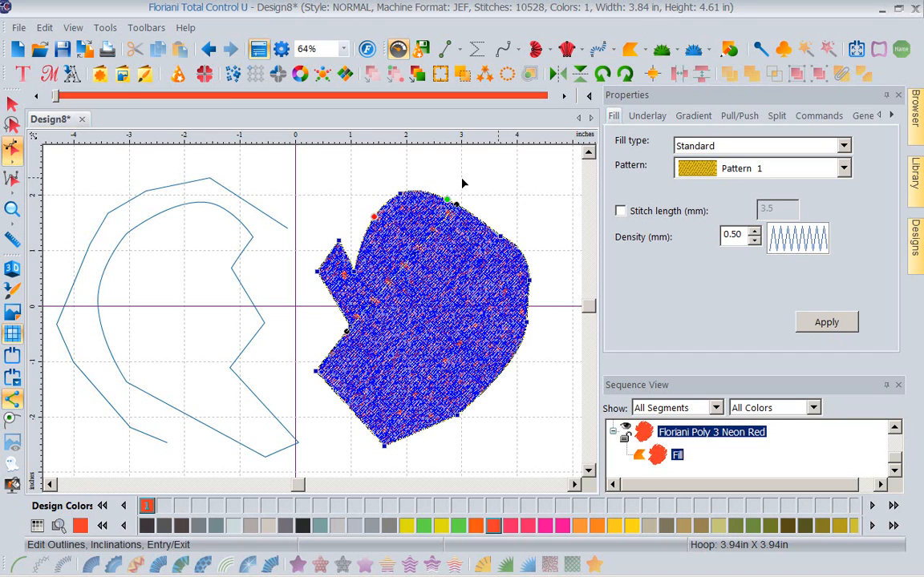
click(379, 169)
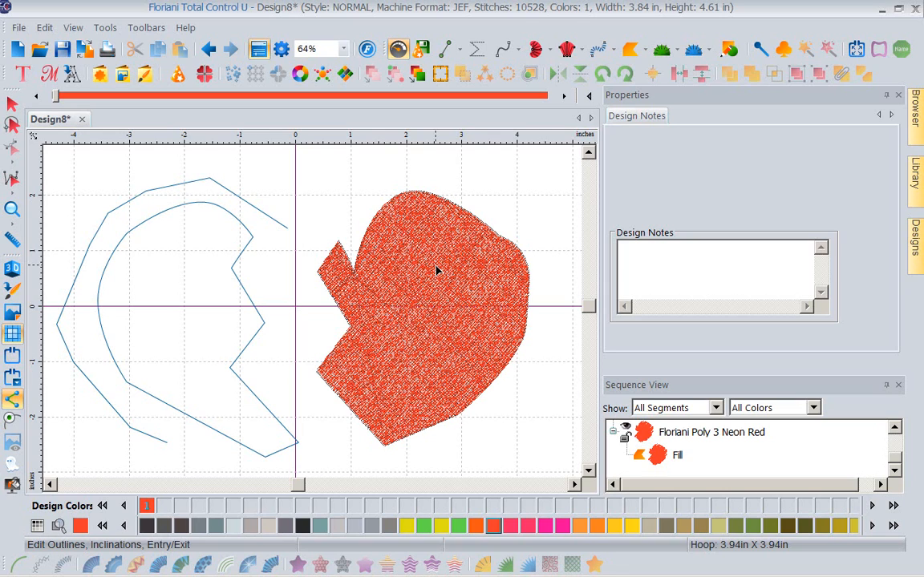
Show the outline nodes of the left heart half artwork and create a new blank design.
click(193, 207)
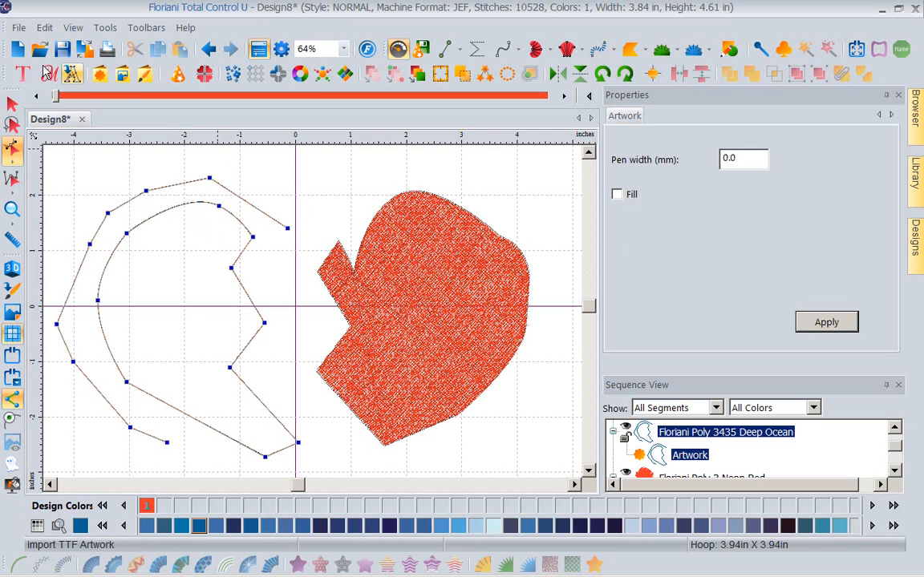
click(17, 49)
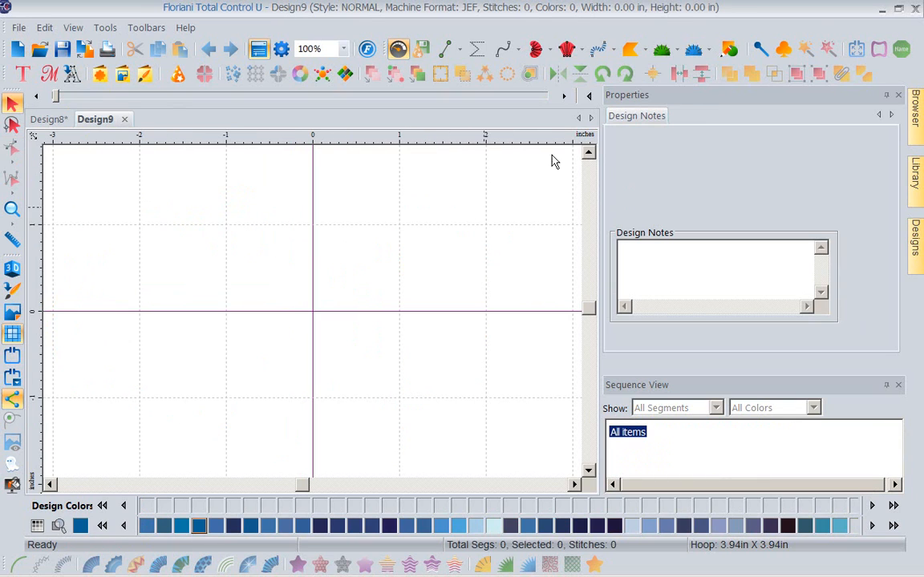
click(730, 53)
click(744, 72)
drag(273, 175, 543, 471)
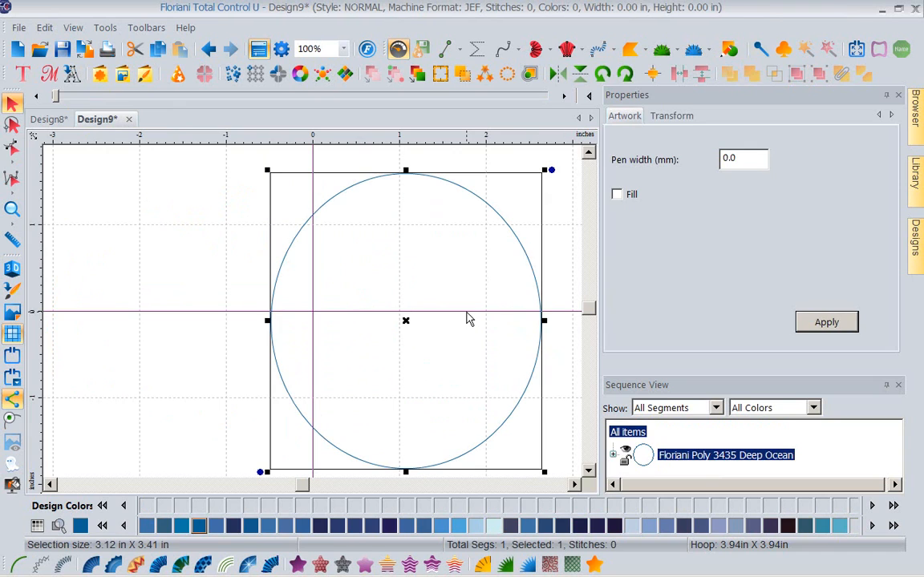
key(Delete)
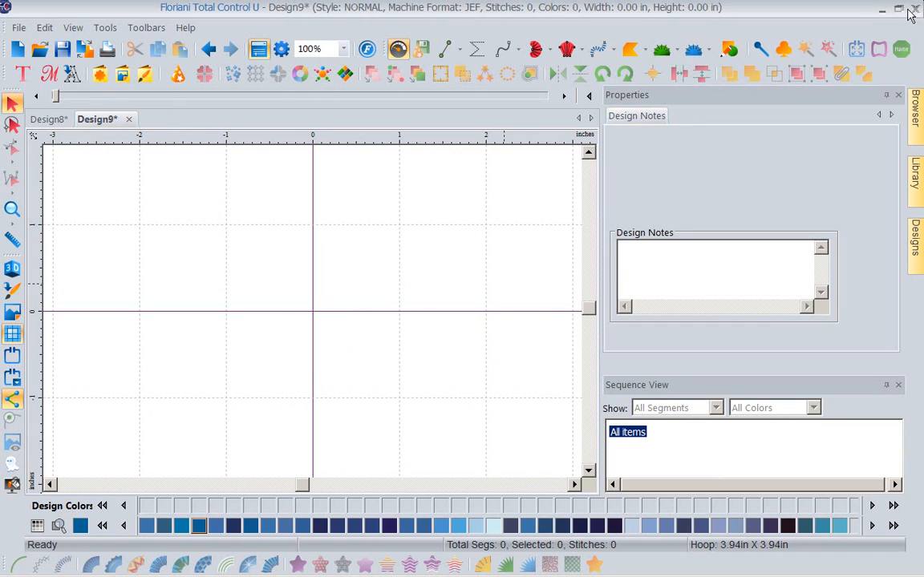
Draw a pentagon about 4.05 in wide and 3.45 in high, convert it to a single run stitch, and deselect it.
click(727, 50)
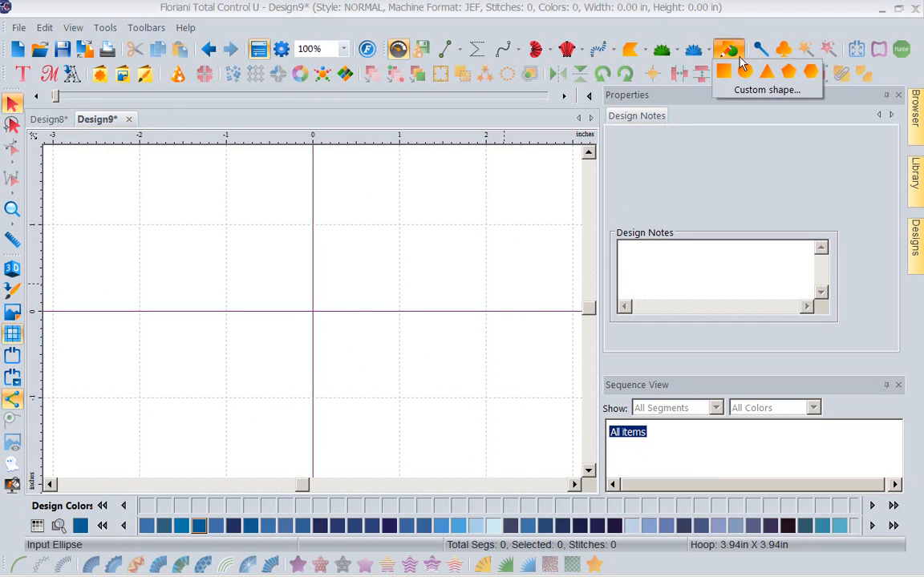
click(788, 77)
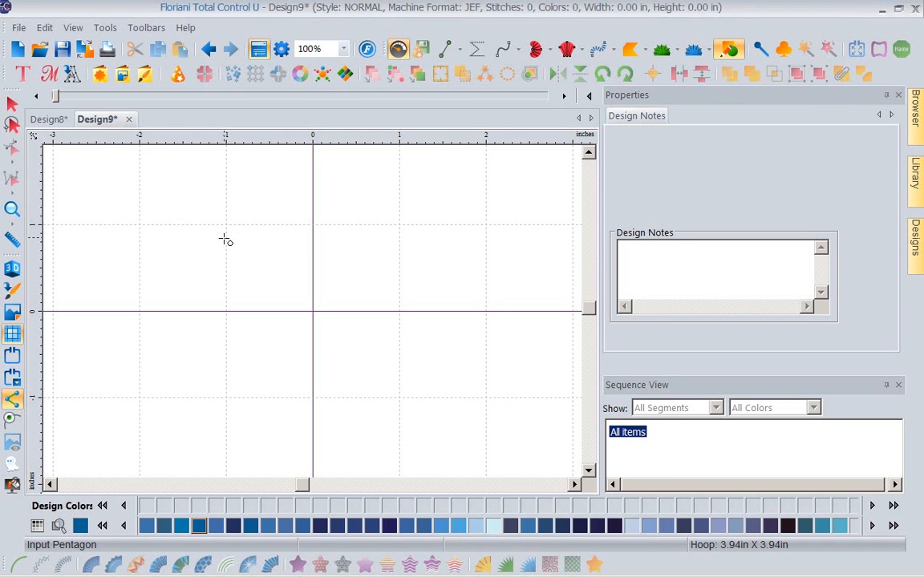
drag(147, 181, 502, 473)
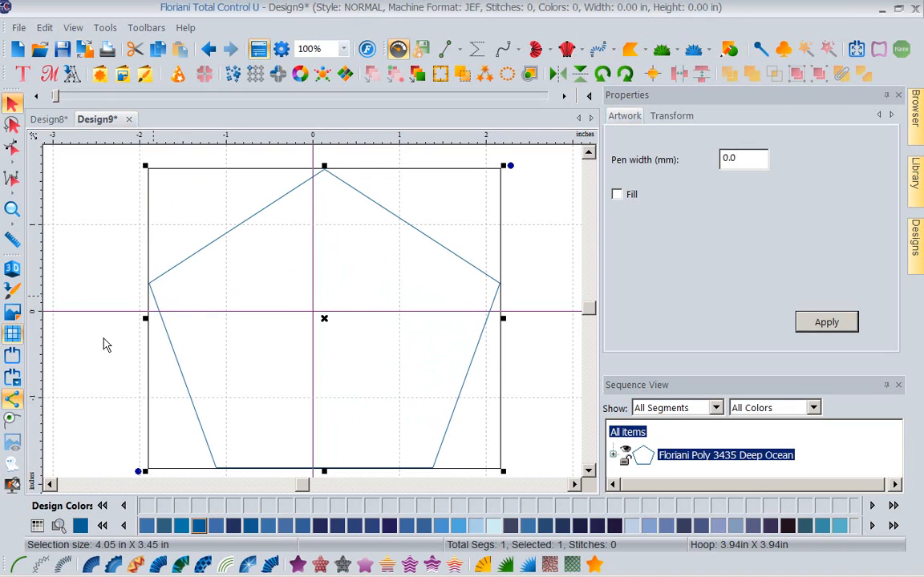
click(17, 561)
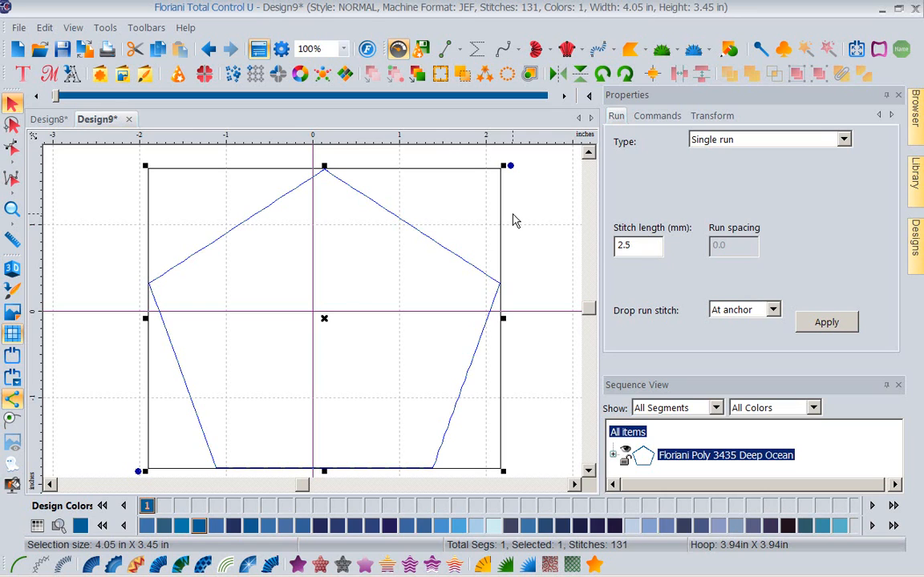
click(72, 189)
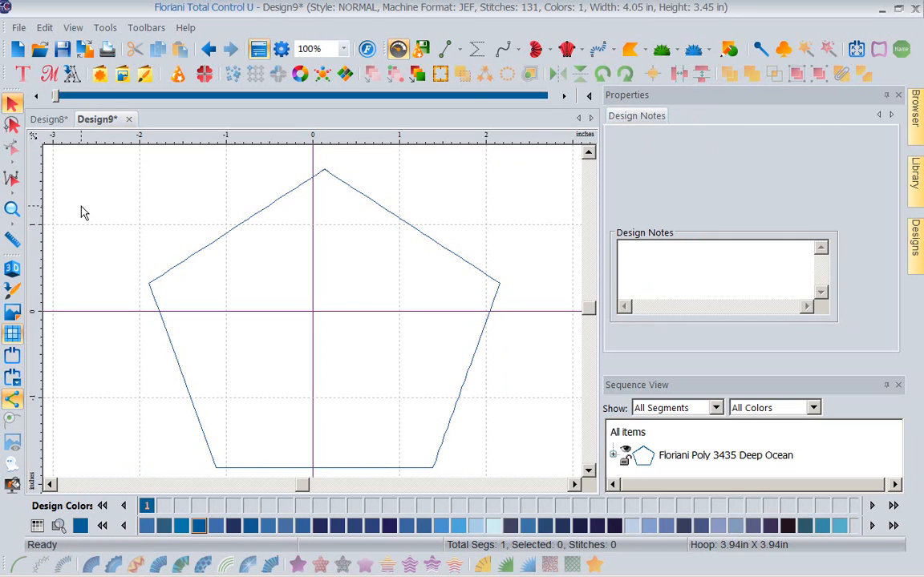
Examine the pentagon run's nodes with the Shape tool and play its stitching sequence through almost to the end.
click(207, 246)
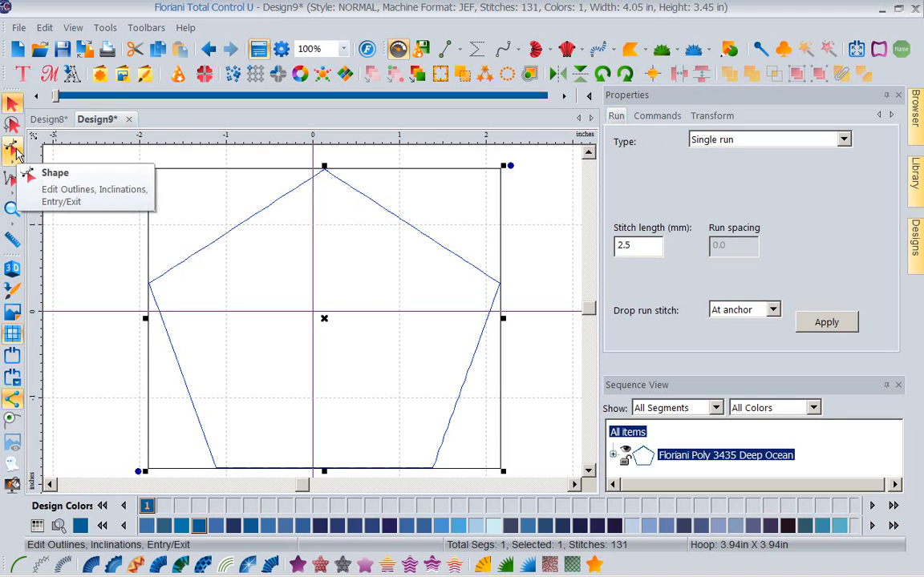
click(12, 150)
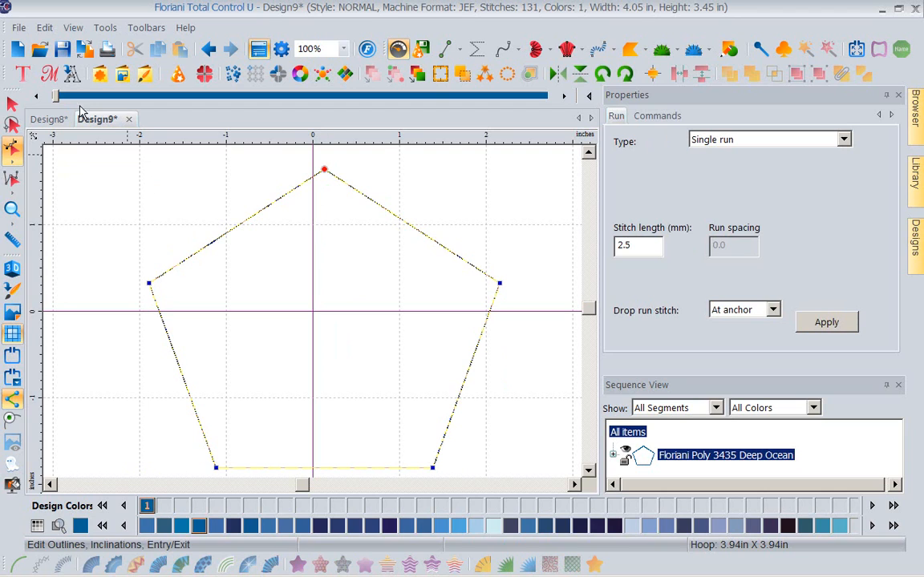
click(56, 96)
drag(57, 96, 538, 136)
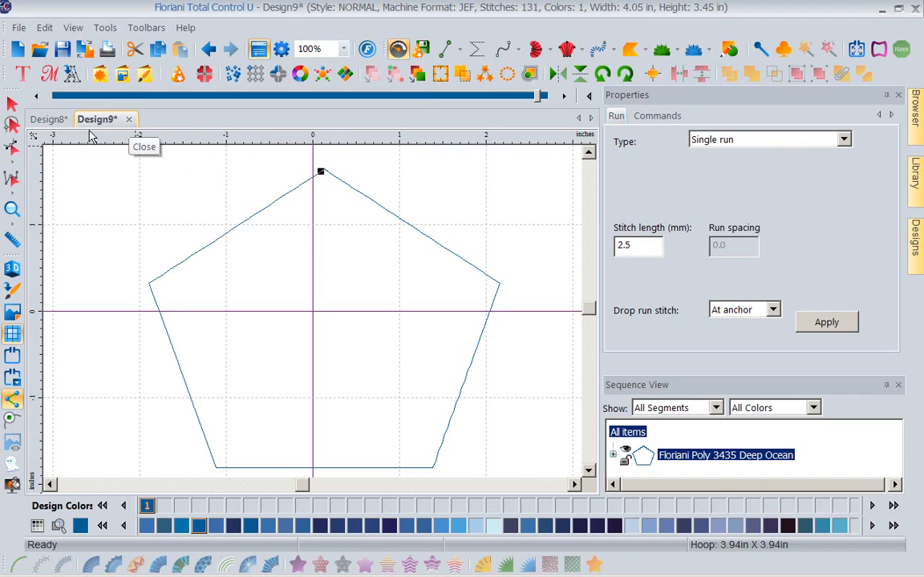
Create another new blank design and draw a hexagon about 3.68 in wide in it.
click(18, 49)
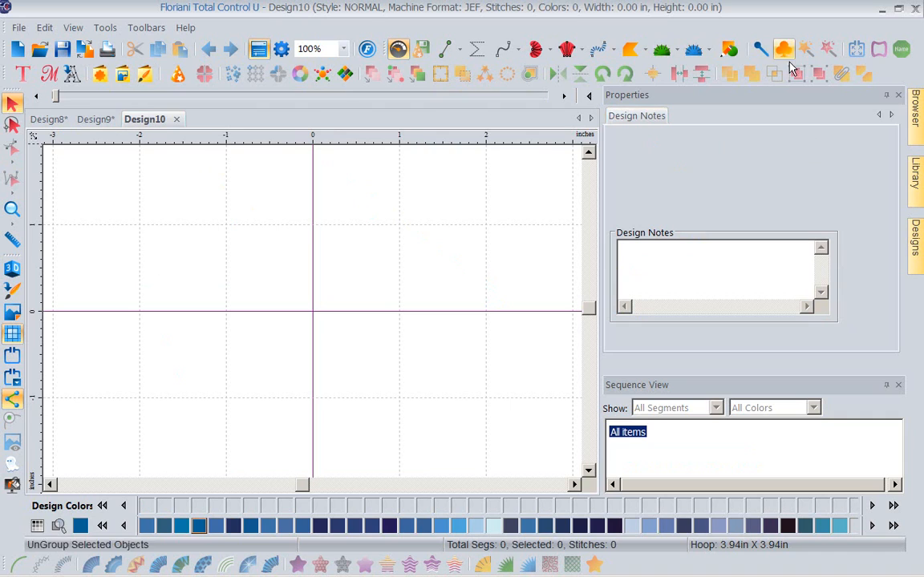
click(738, 52)
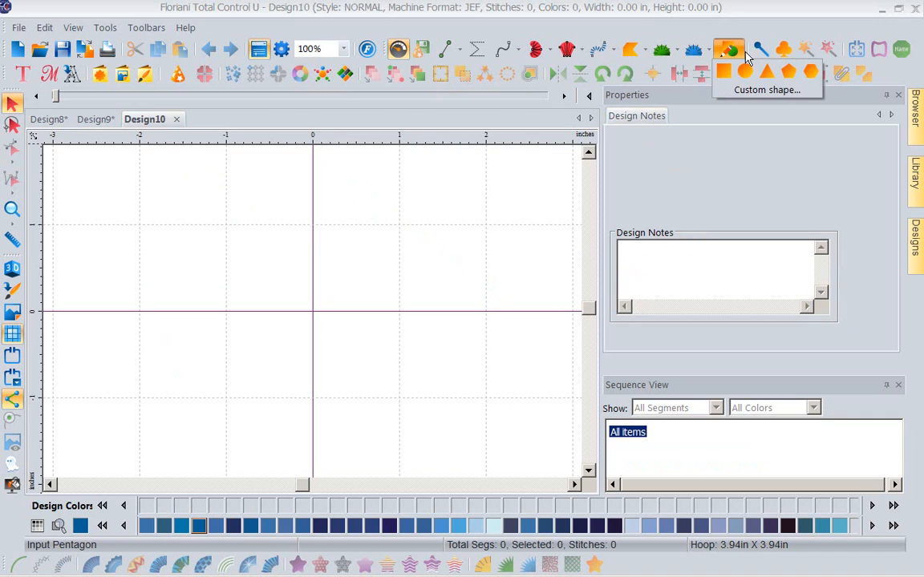
click(811, 73)
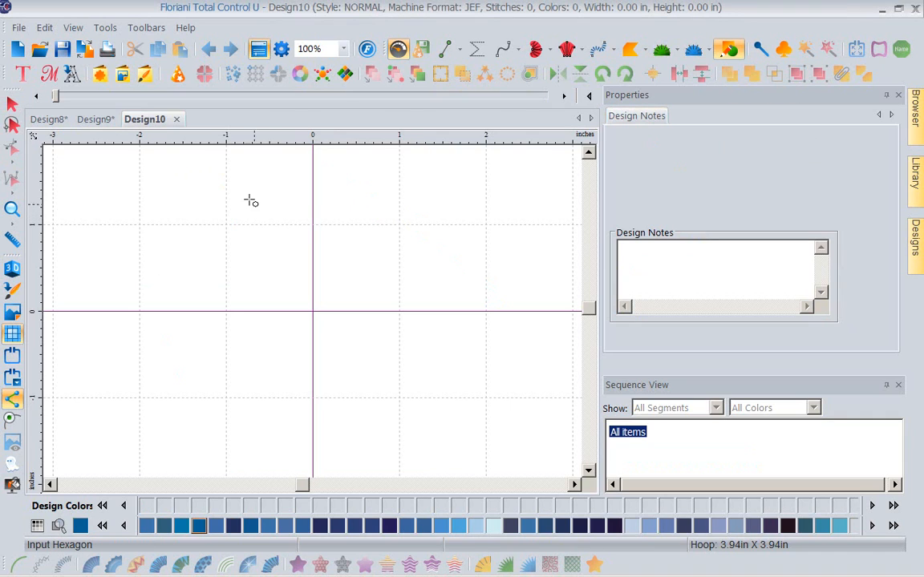
drag(230, 196, 548, 492)
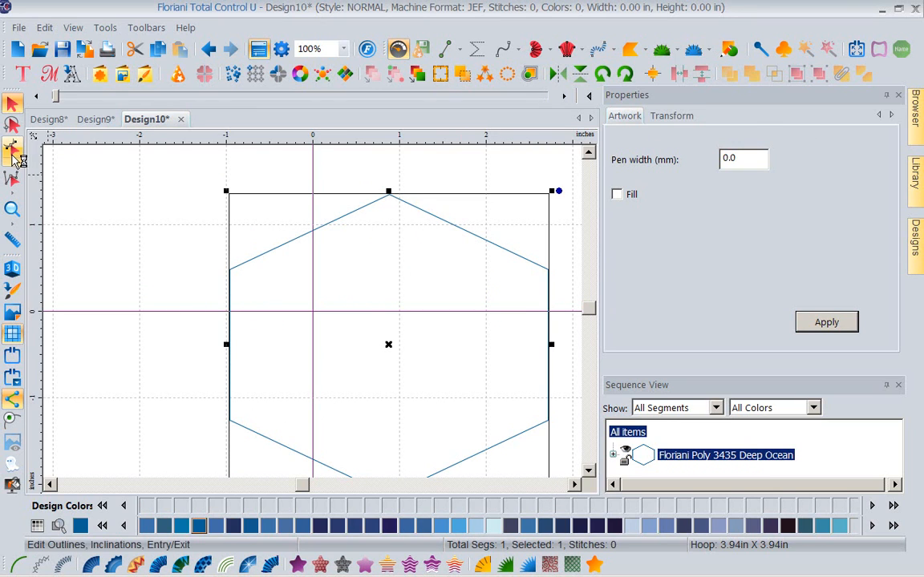
Cut the hexagon across its middle with the knife along a slightly sloping line, and move the upper piece up and to the left.
click(13, 148)
click(59, 151)
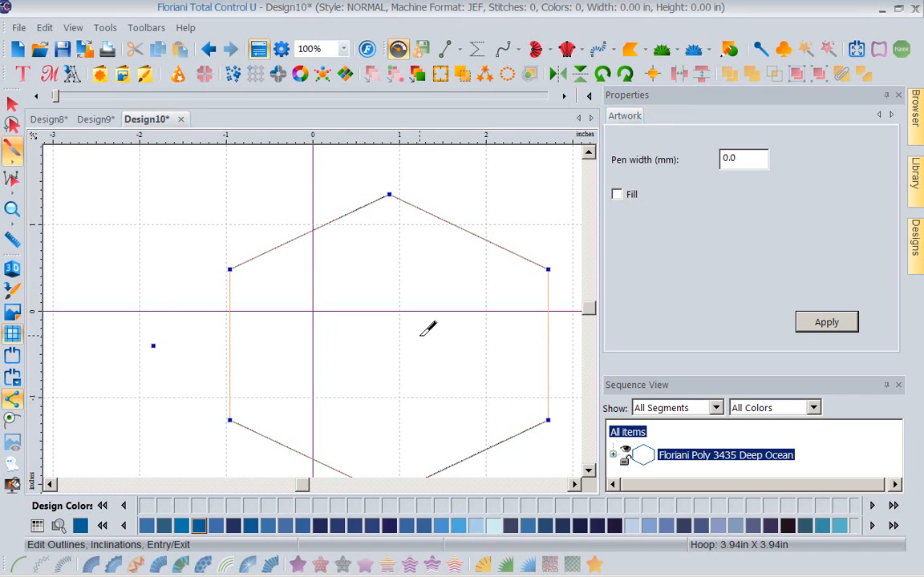
click(559, 322)
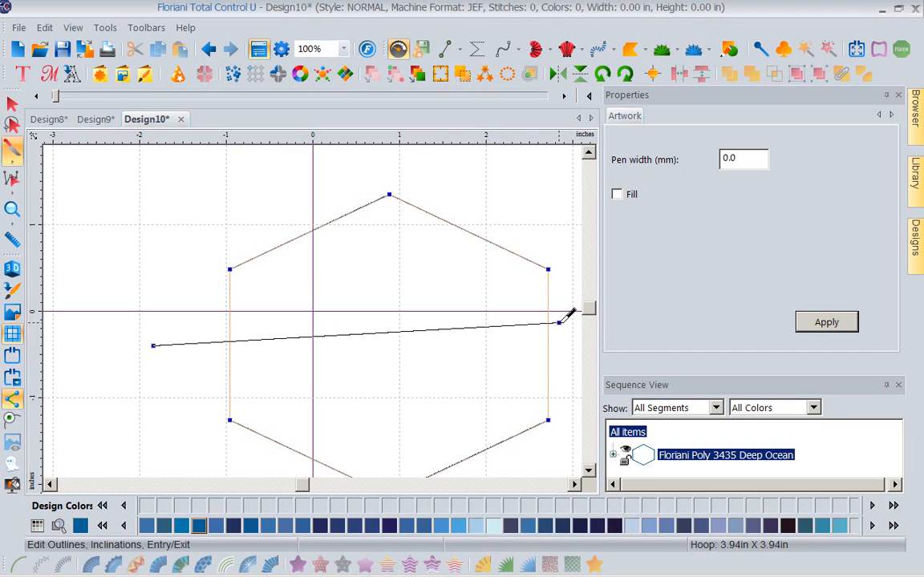
key(Return)
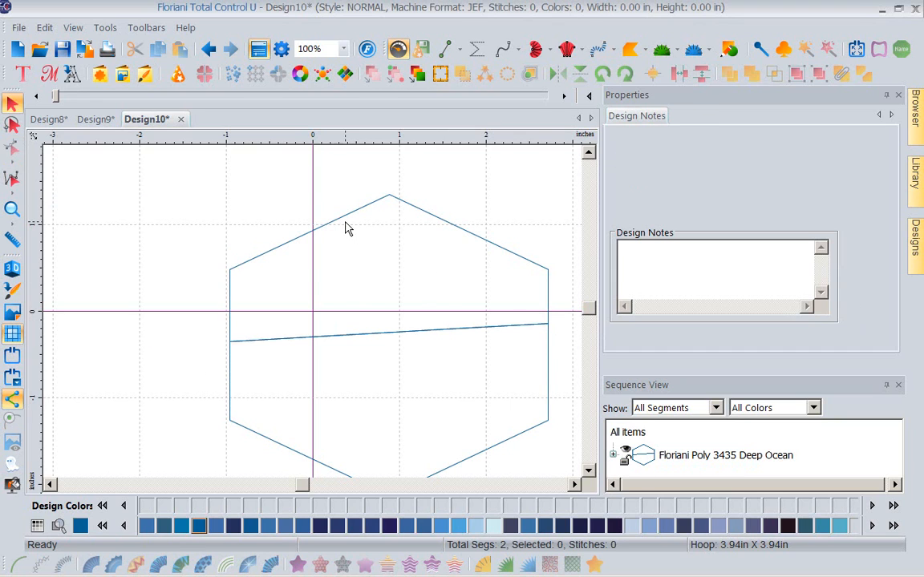
drag(341, 225, 227, 191)
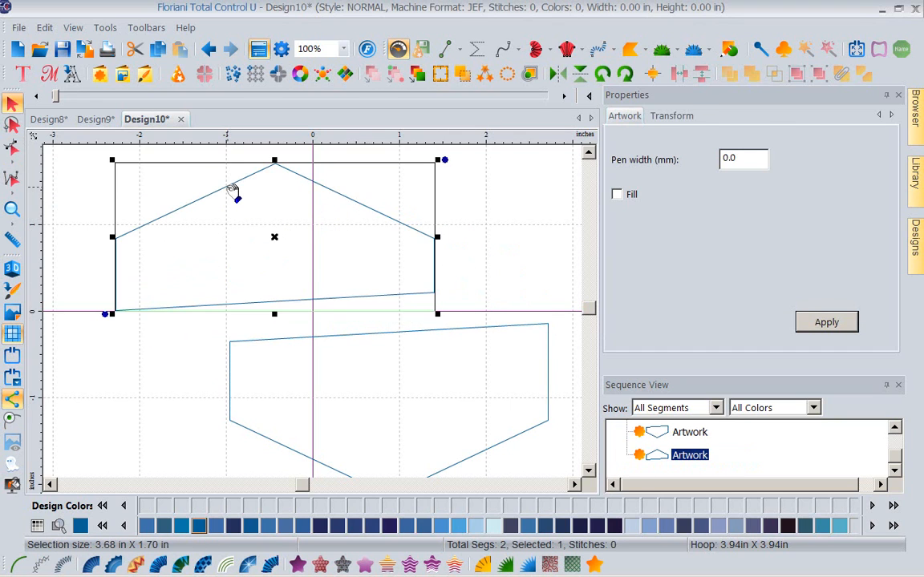
Recolor the upper hexagon piece to Floriani Poly 3433 Pretty Blue and show its outline nodes with the Shape tool.
click(181, 526)
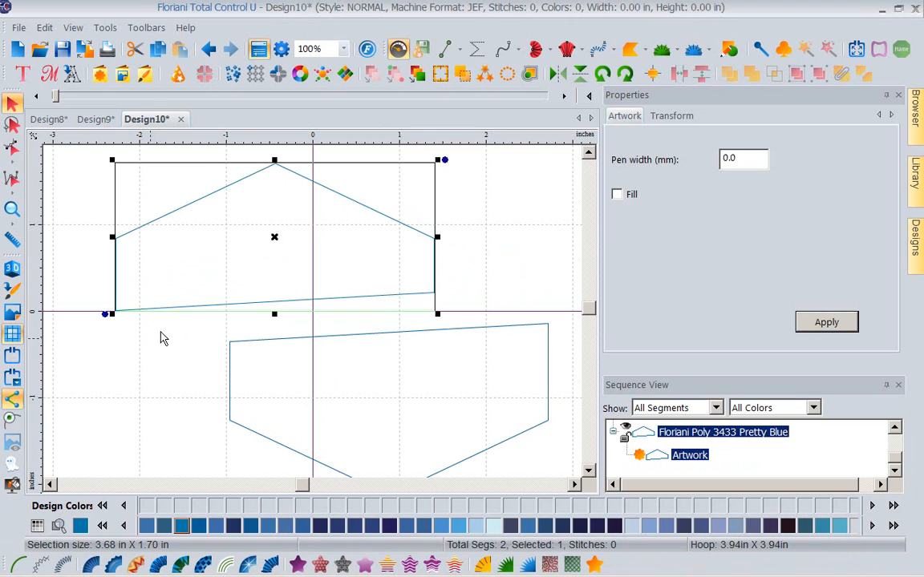
click(11, 154)
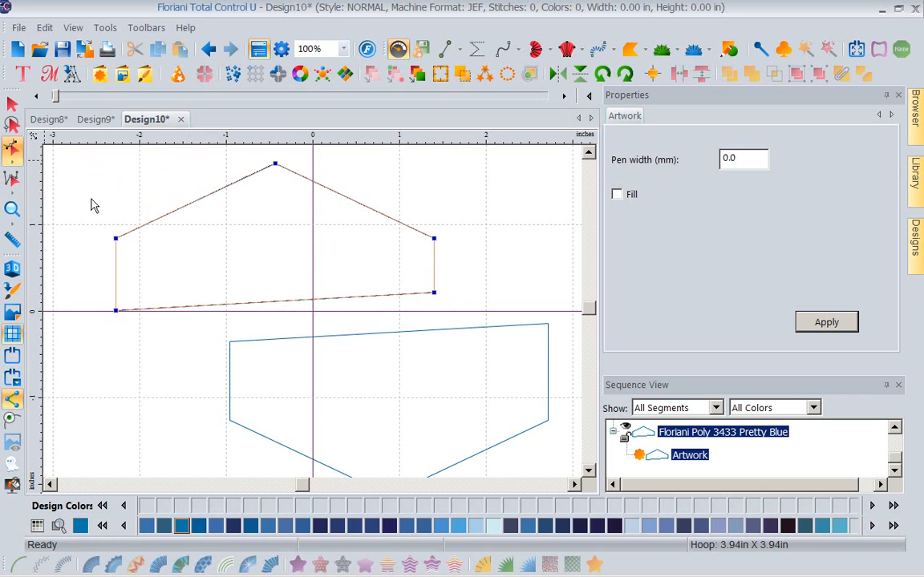
Select both hexagon pieces together and convert their artwork to run stitches.
click(507, 440)
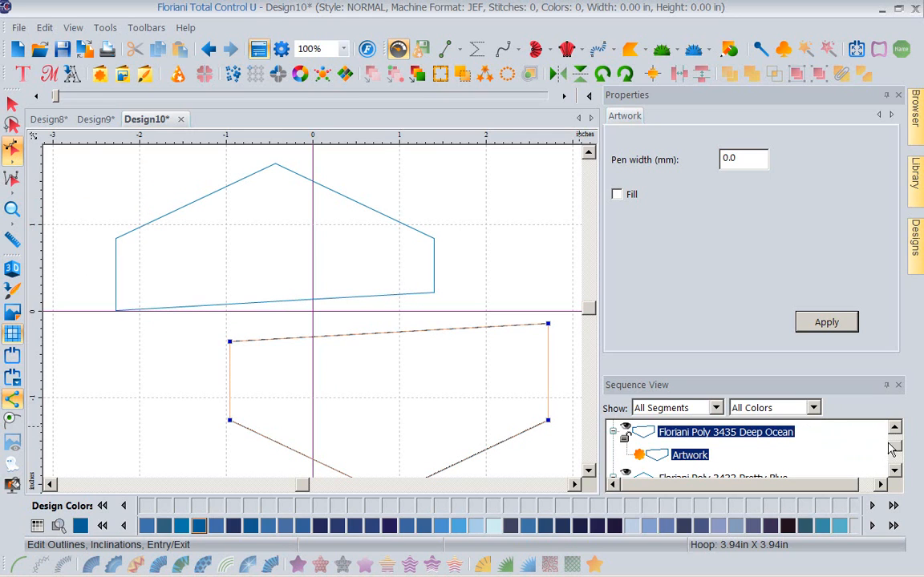
click(894, 471)
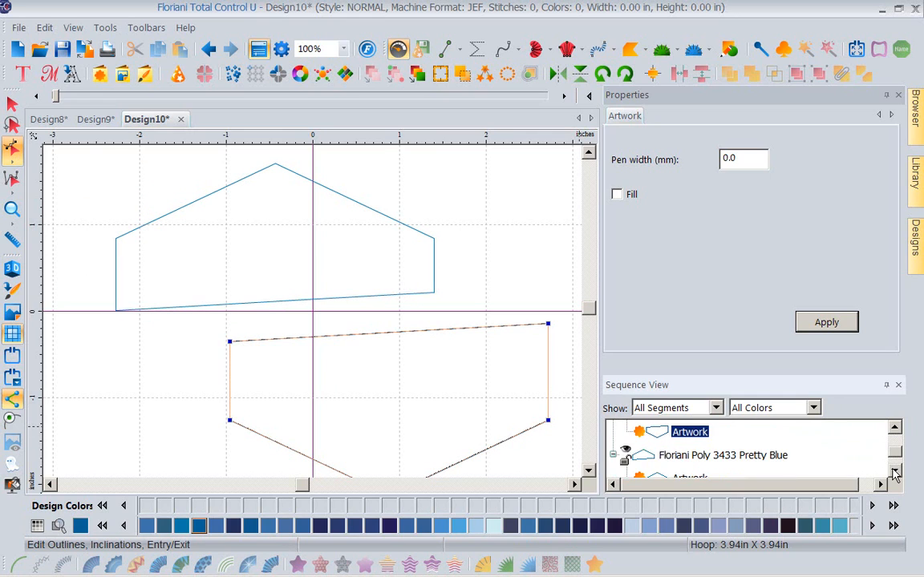
click(895, 426)
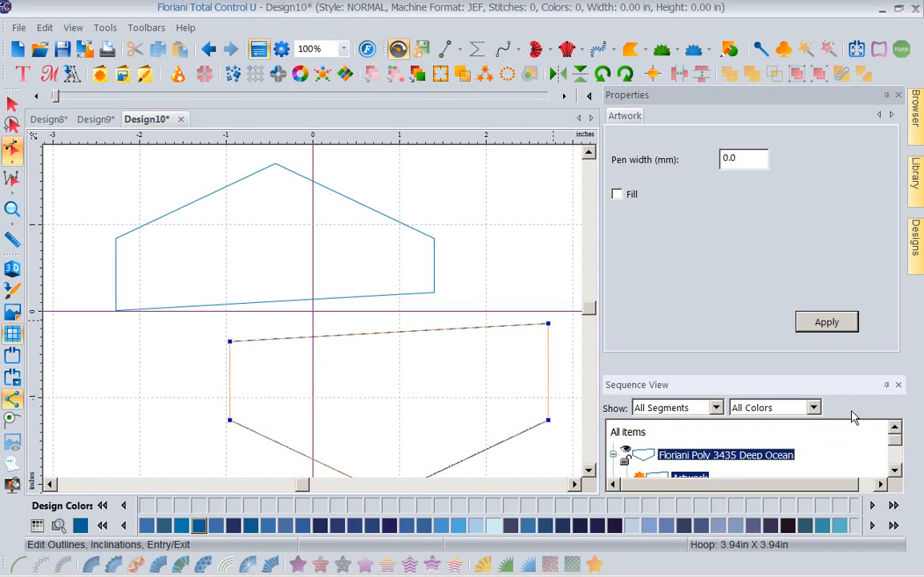
click(630, 433)
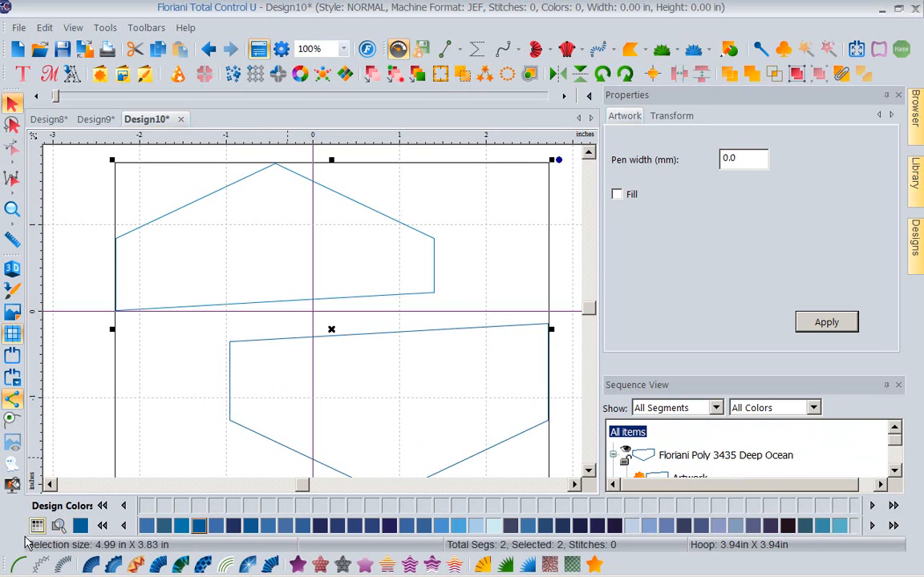
click(19, 565)
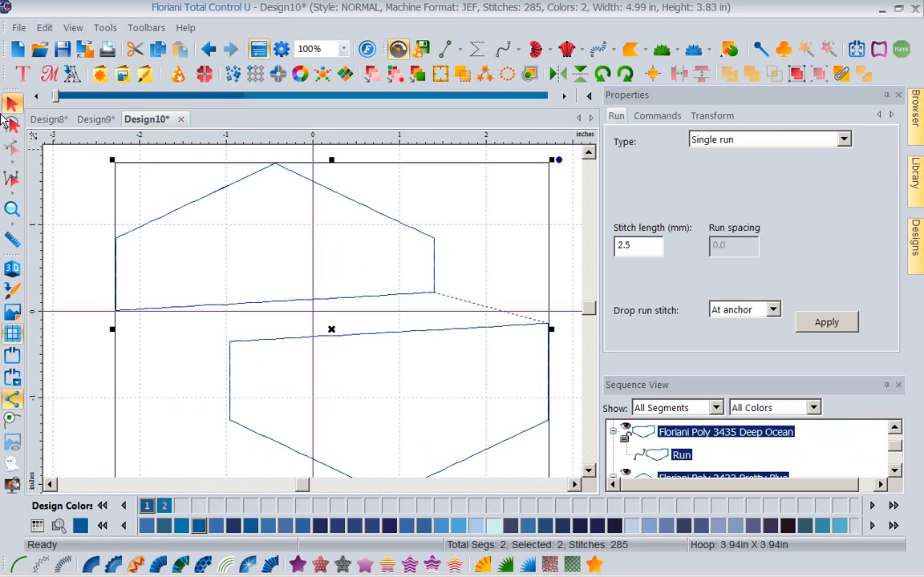
Show the upper piece's run nodes and entry/exit points with the Shape tool, and play the whole stitching sequence.
click(57, 156)
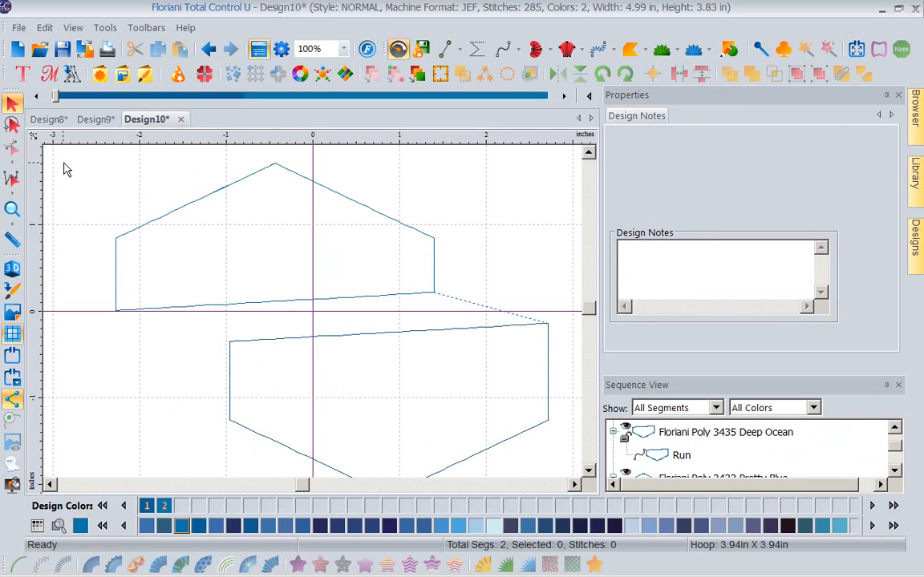
click(146, 223)
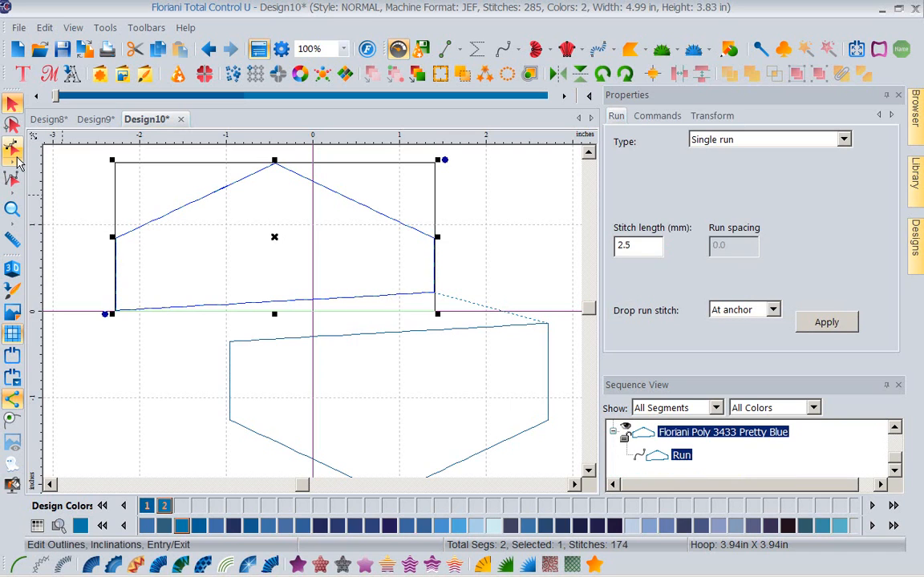
click(13, 152)
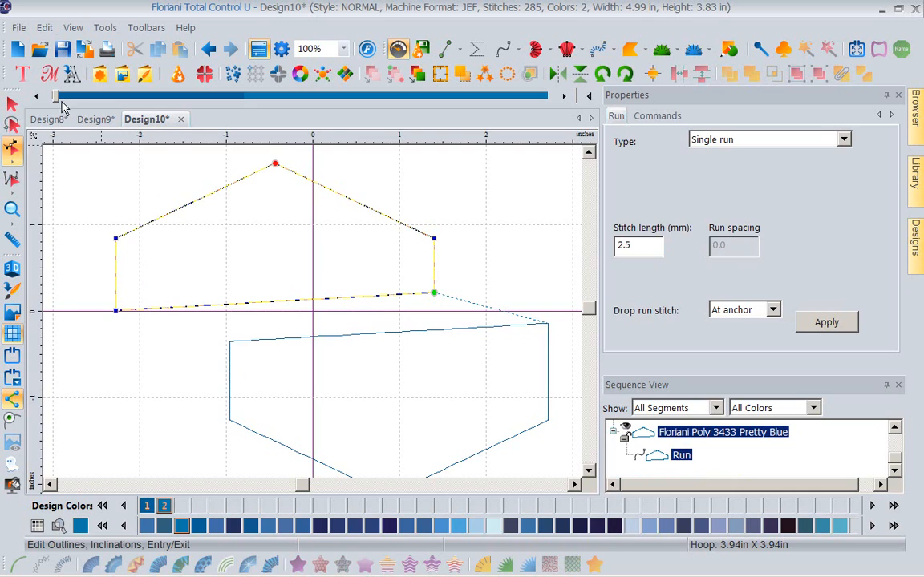
mouse_move(57, 96)
mouse_down()
mouse_move(253, 118)
mouse_move(416, 118)
mouse_move(437, 128)
mouse_move(549, 133)
mouse_up()
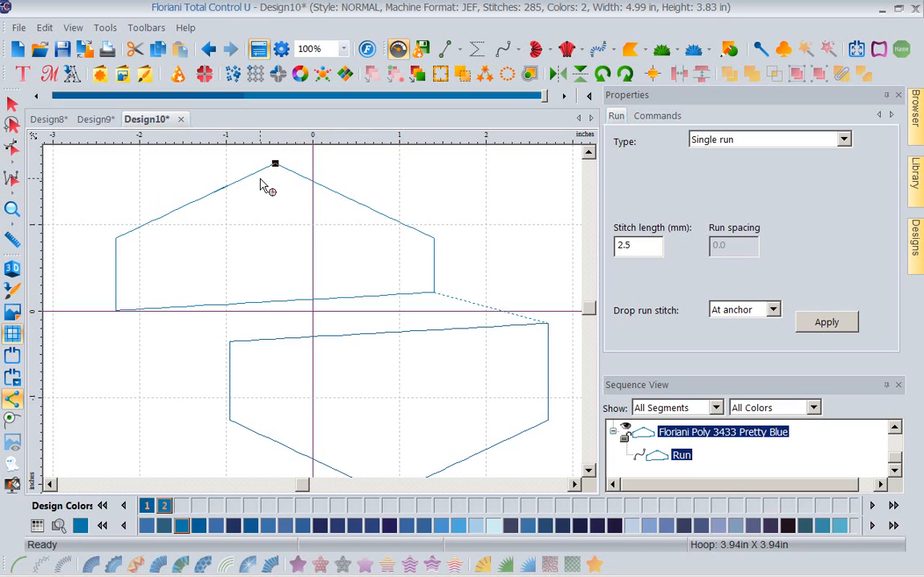
Examine the lower piece's run nodes and its entry and exit points with the Shape tool.
right_click(303, 337)
click(295, 338)
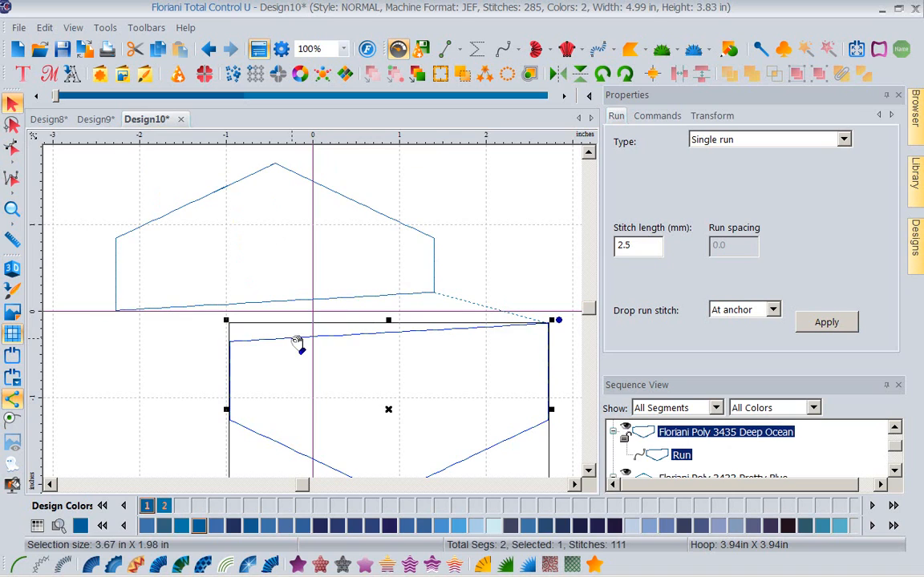
click(12, 148)
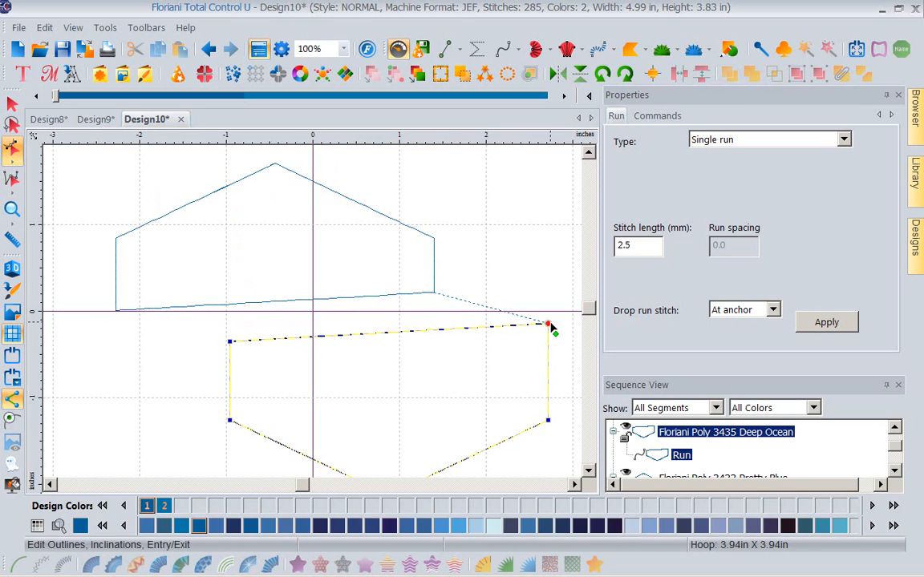
Move the upper piece's exit point onto its entry point at the lower-right corner, and play the stitching sequence through.
click(434, 295)
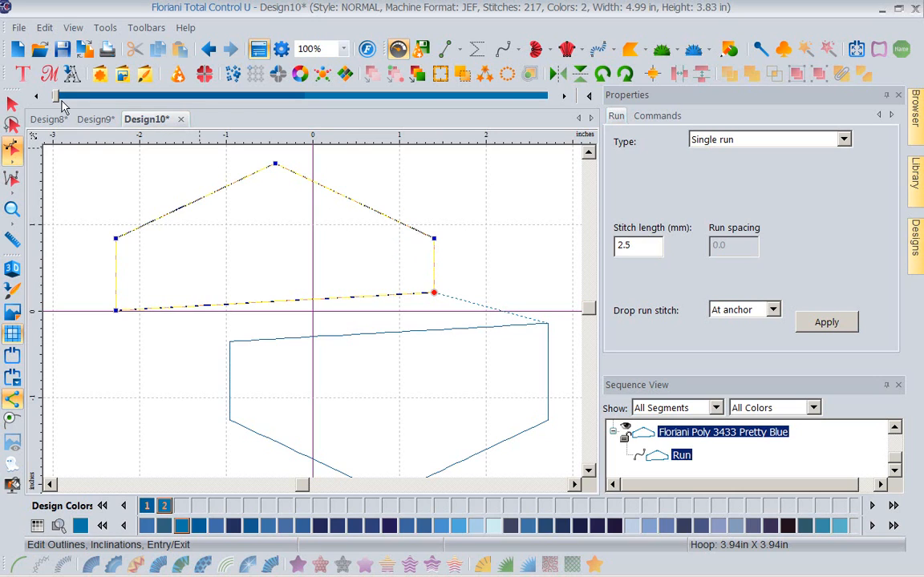
drag(56, 97, 564, 118)
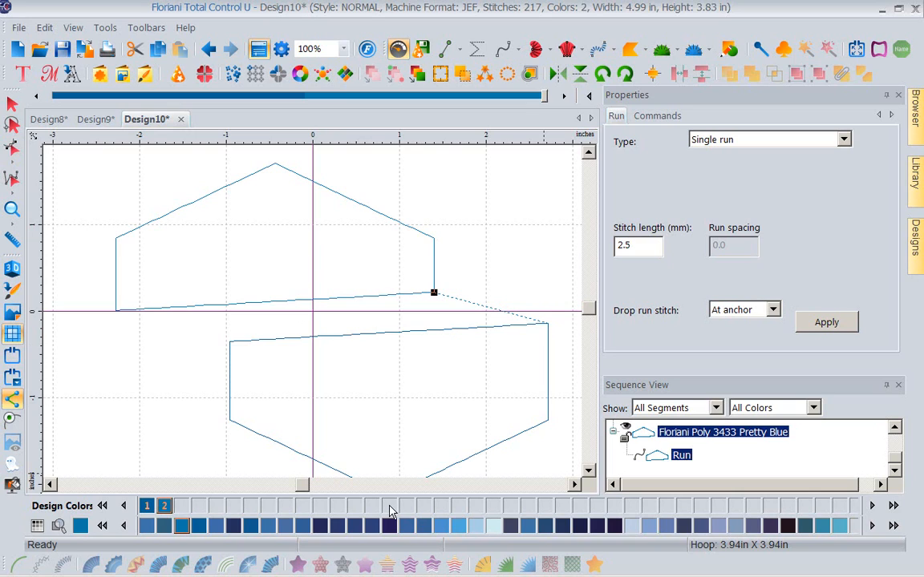
View the run type options available for the upper hexagon piece.
click(438, 249)
click(844, 141)
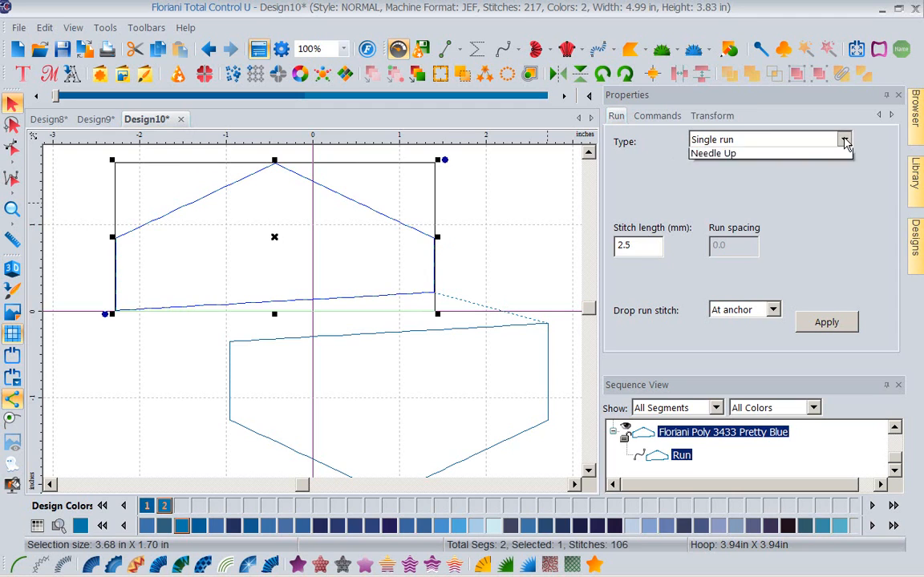
click(539, 217)
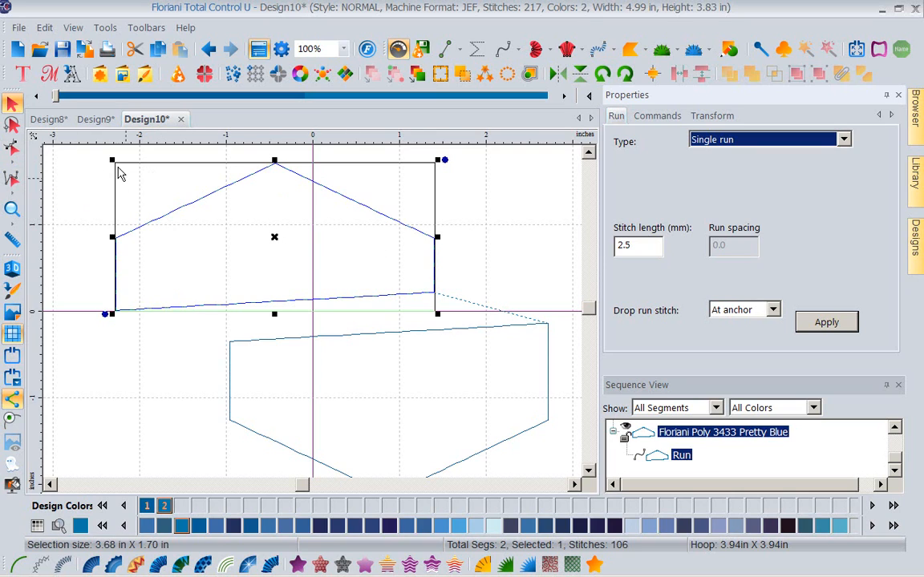
Save the design as Design10 in Floriani WAF format in a new Desktop folder named Edit.
click(17, 27)
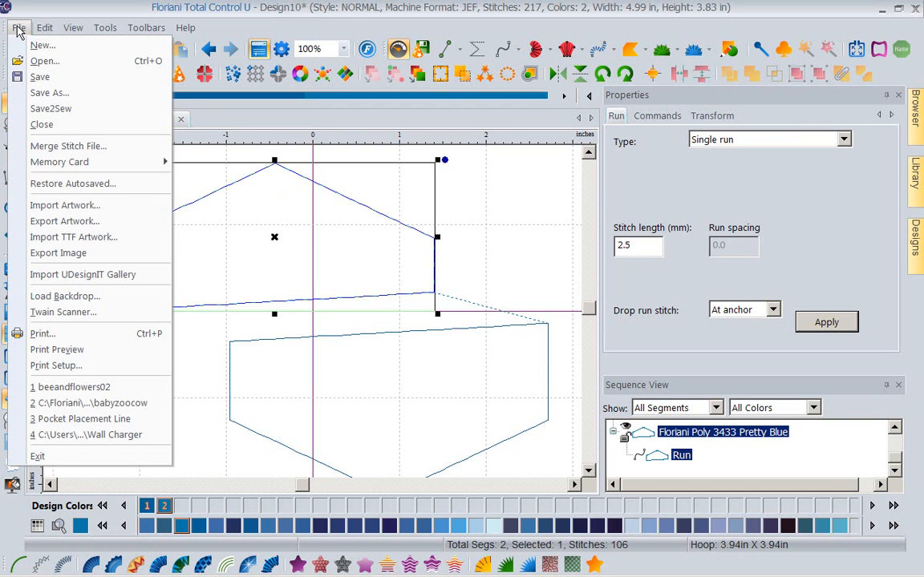
click(42, 94)
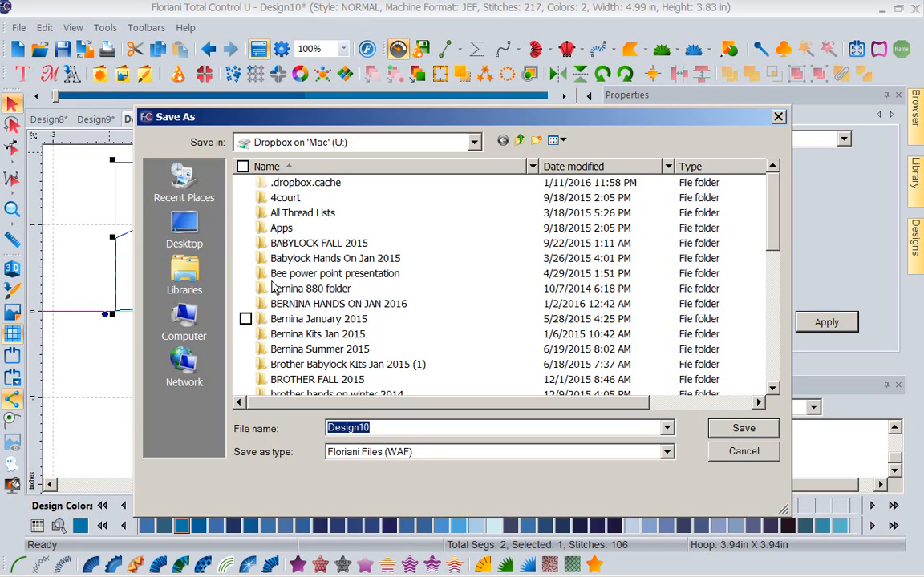
click(173, 202)
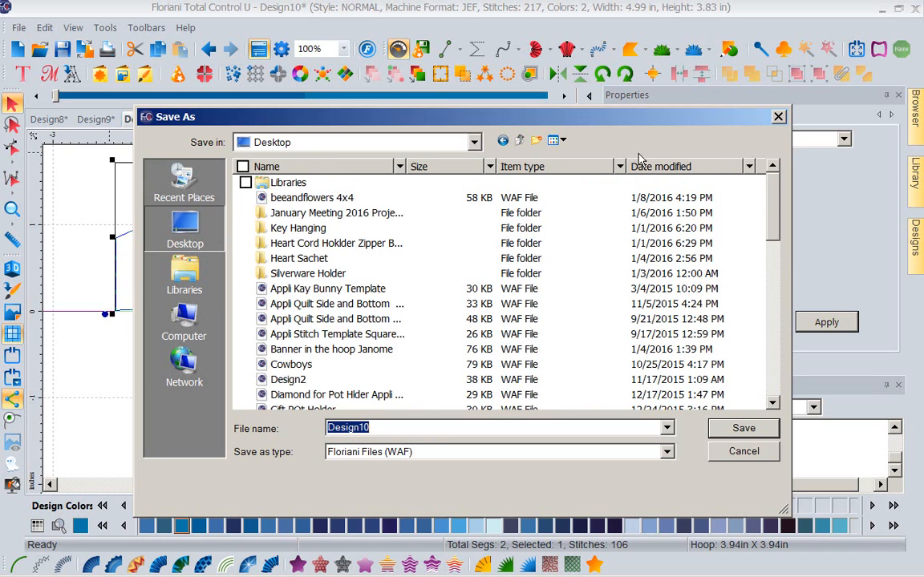
click(536, 141)
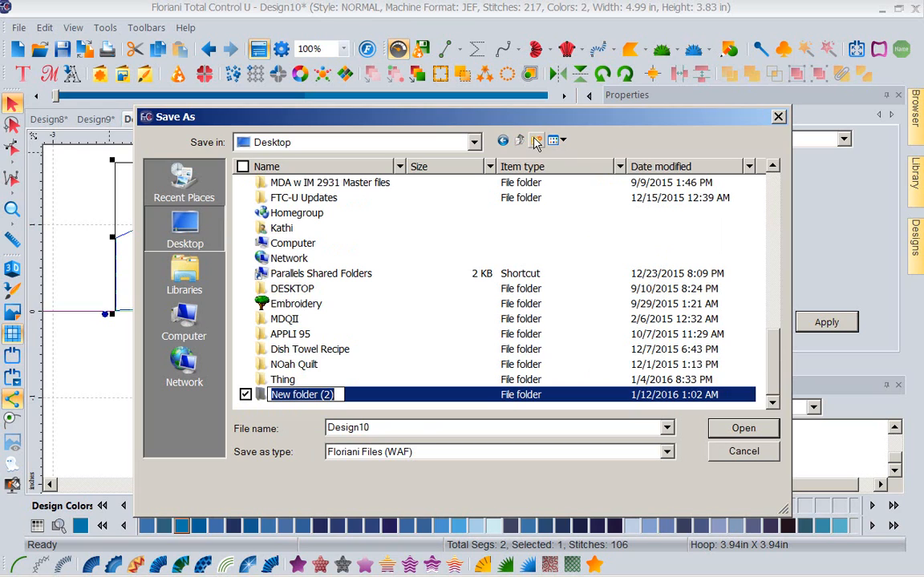
text(Ed)
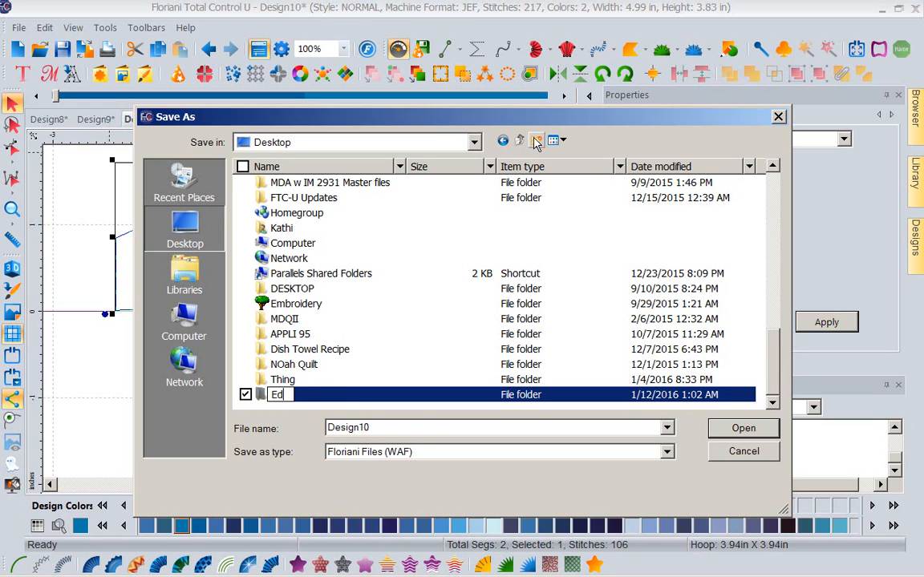
text(it)
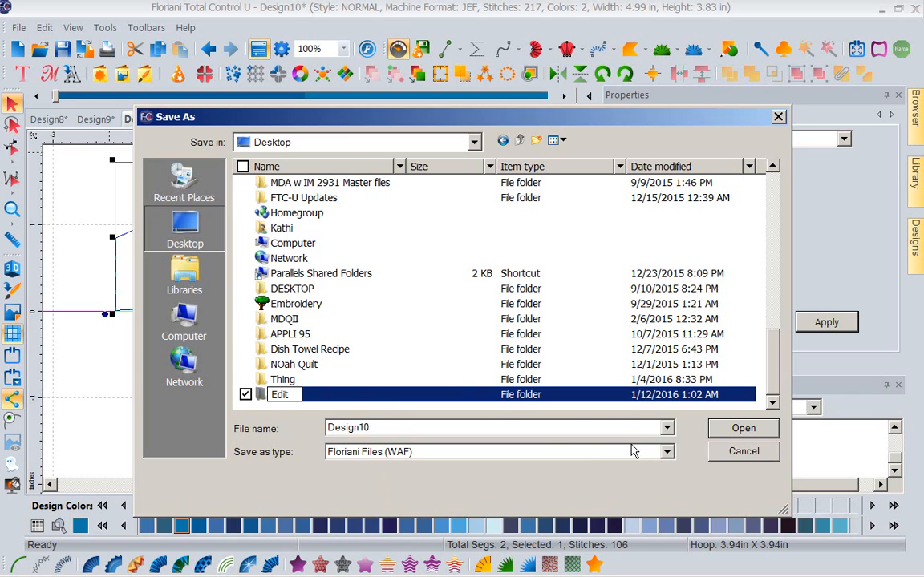
double_click(321, 396)
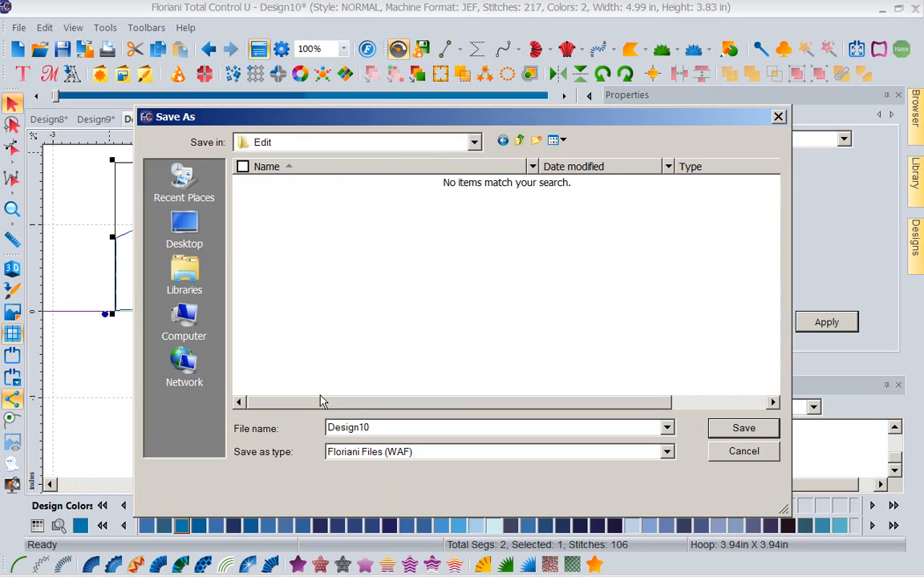
click(743, 428)
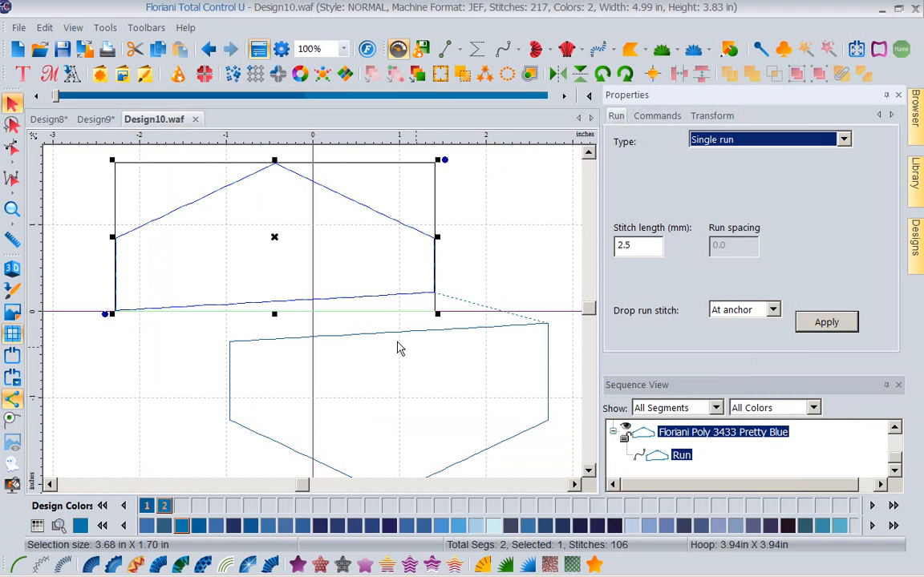
Check the Edit folder for the saved design without opening a file, and clear the selection on the canvas.
click(38, 51)
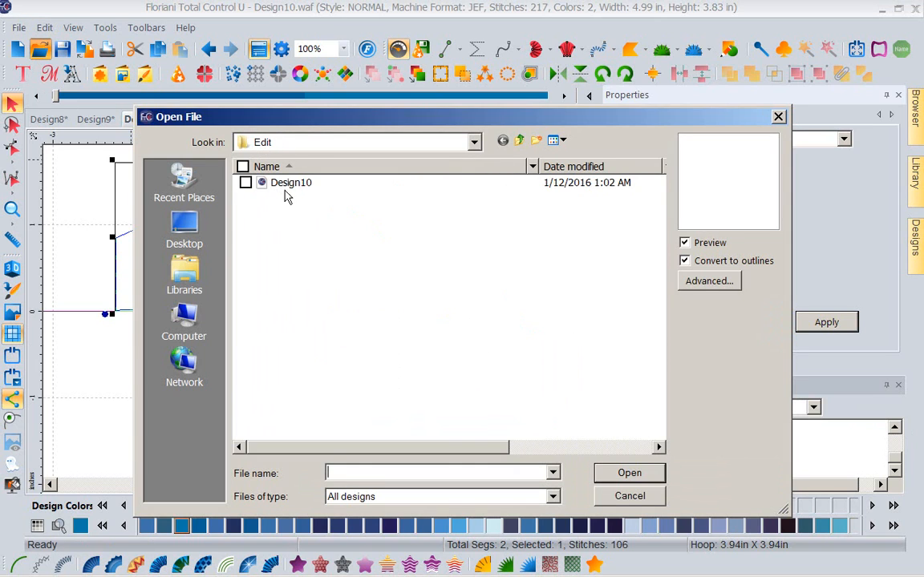
click(778, 118)
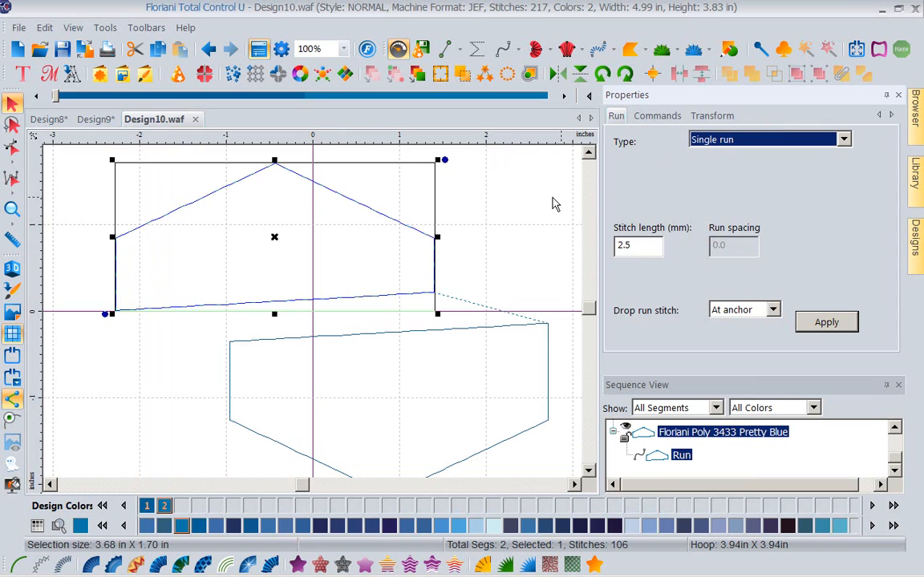
click(359, 161)
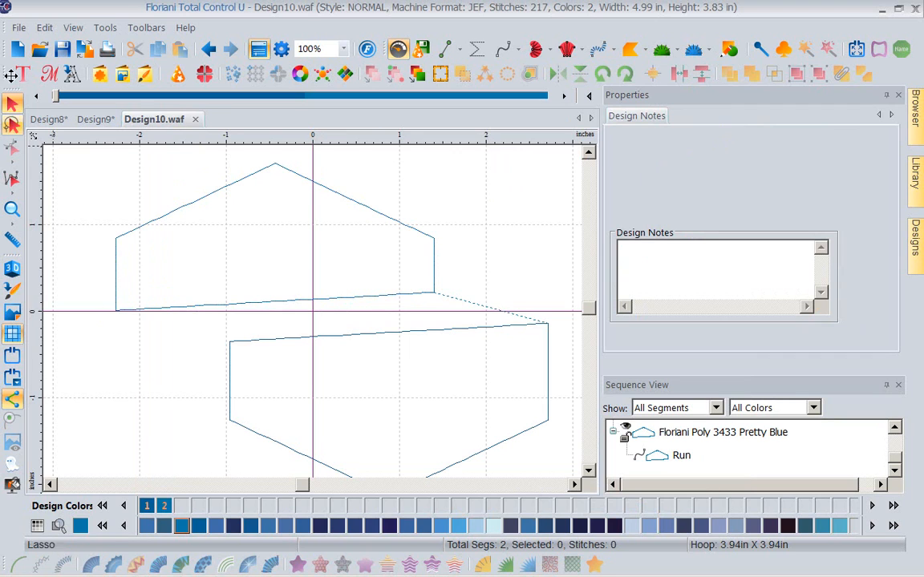
Review the machine file formats available for saving a copy of the design, and leave without saving.
click(18, 27)
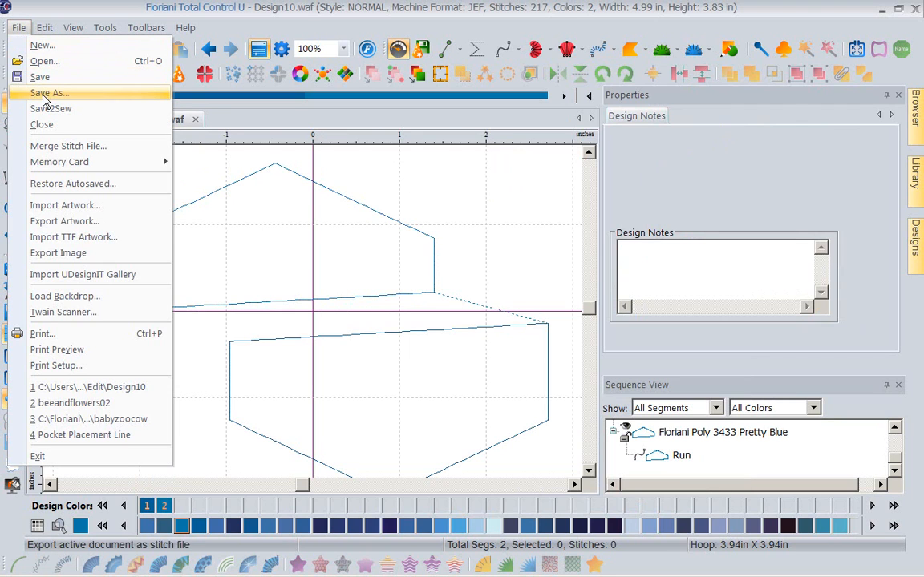
click(44, 92)
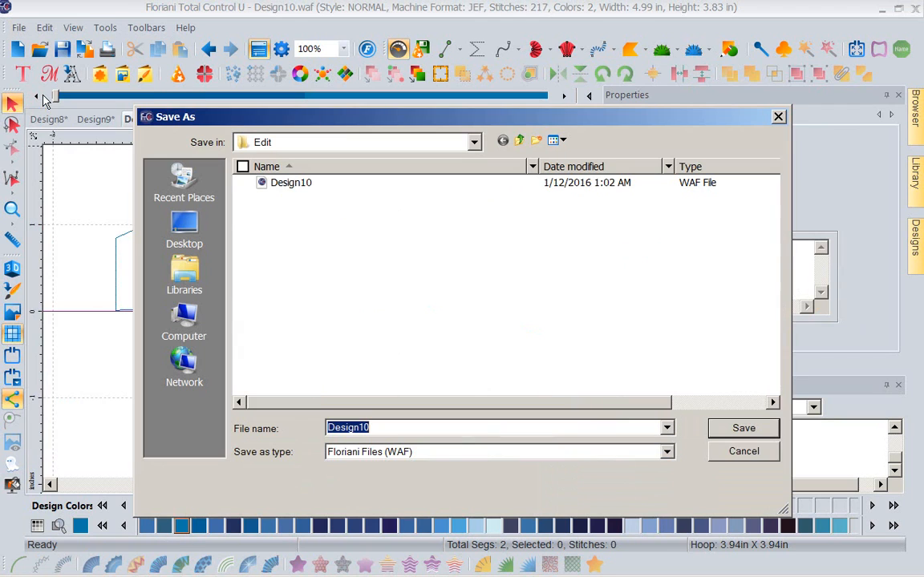
click(667, 453)
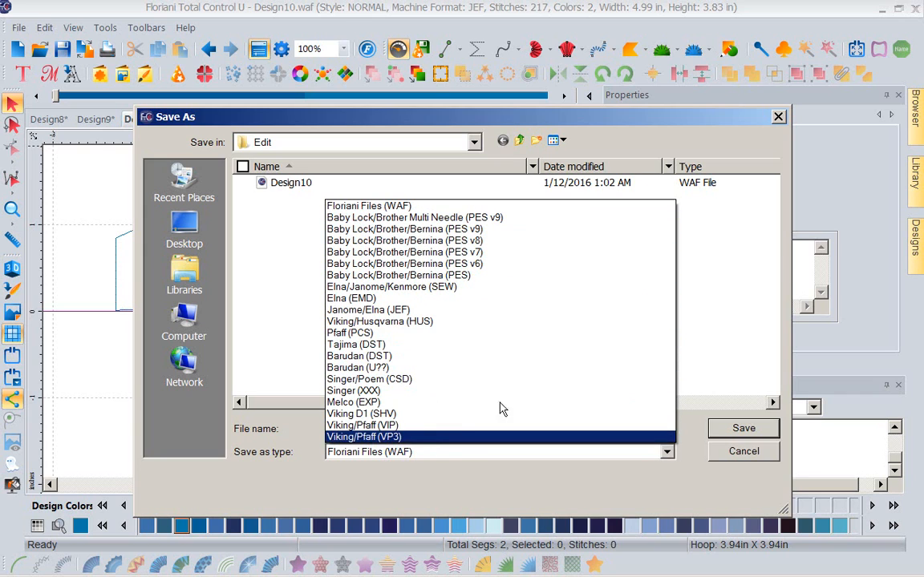
click(778, 117)
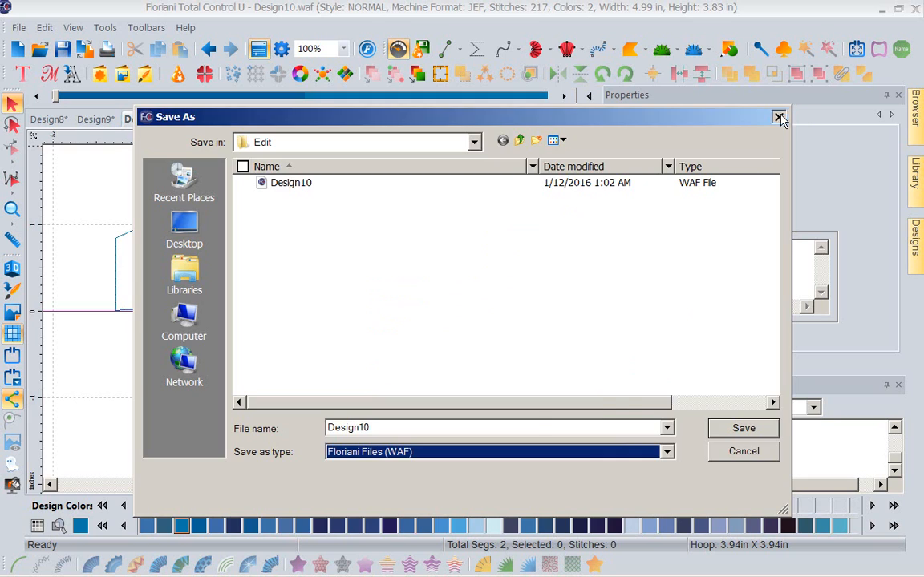
click(777, 117)
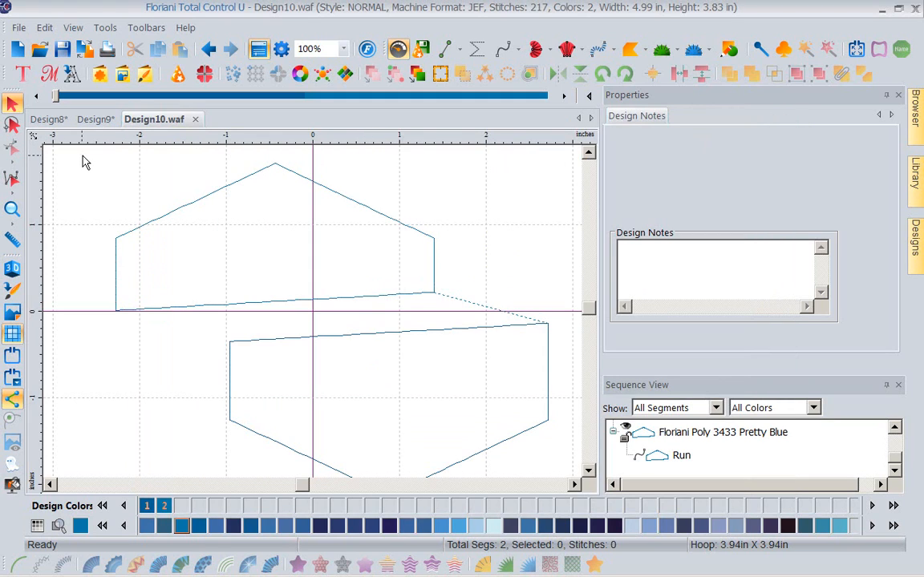
Start the Batch Converter and set its source folder to the Edit folder on the Desktop.
click(100, 30)
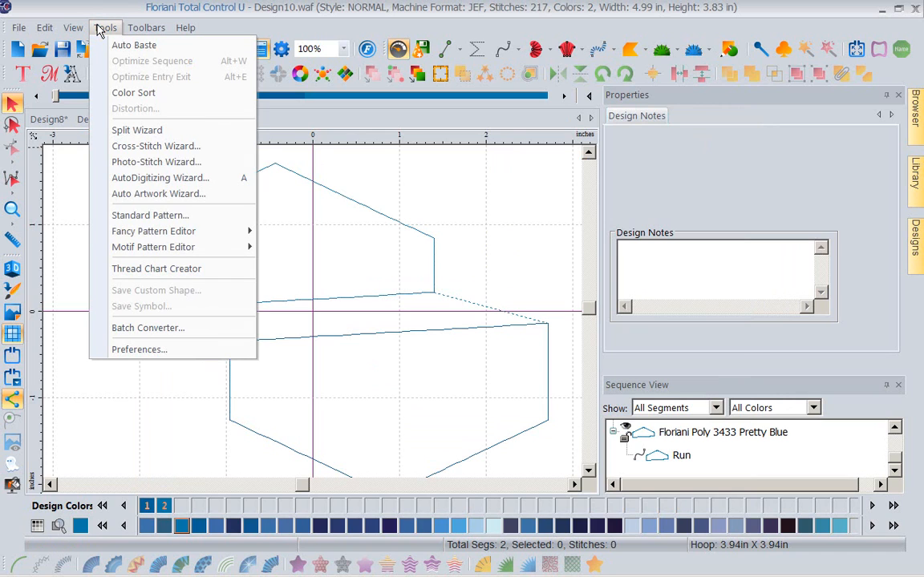
click(149, 328)
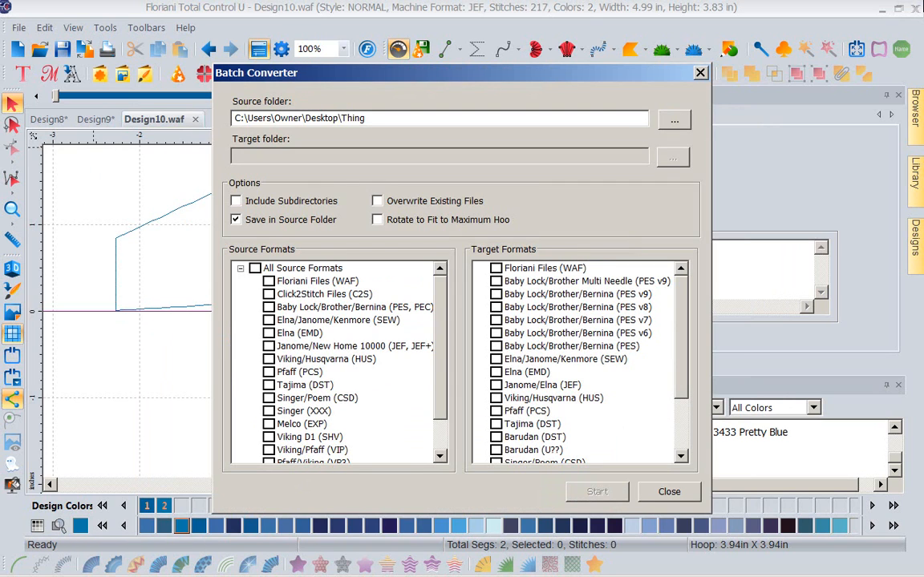
click(672, 121)
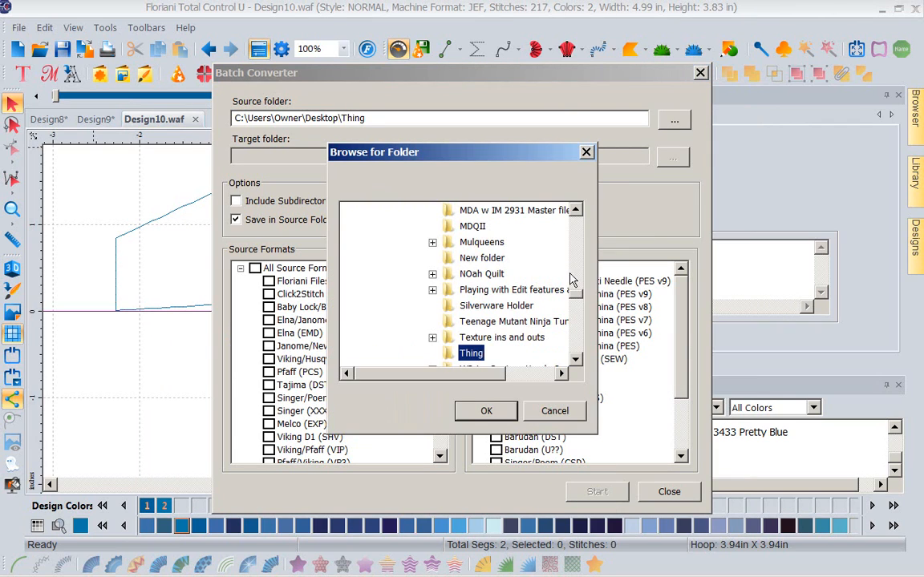
click(575, 211)
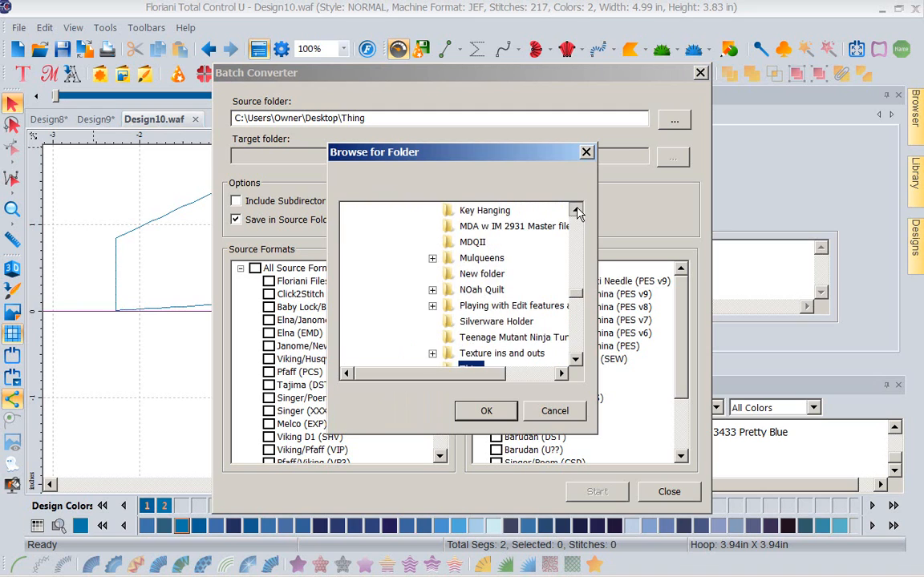
click(576, 211)
click(575, 210)
click(575, 210)
scroll(576, 210, up, 1)
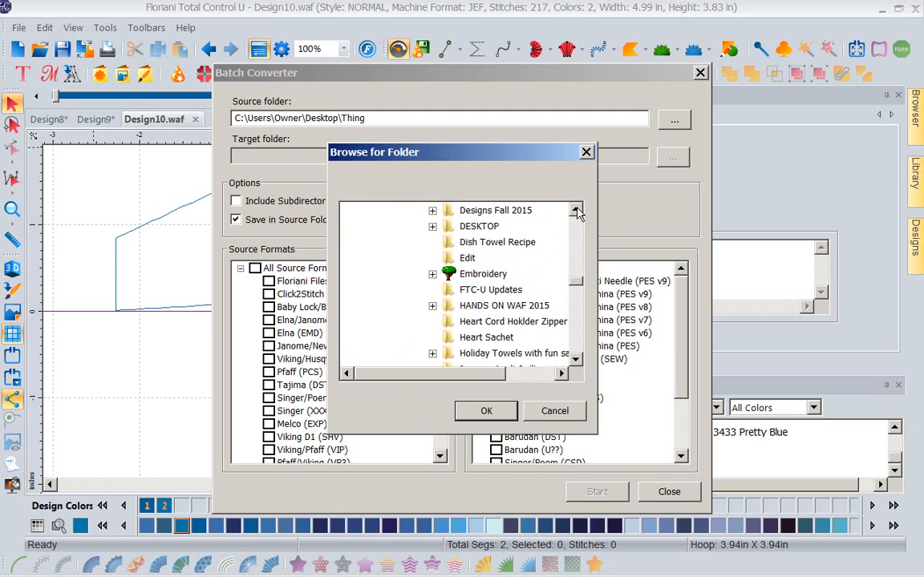
click(467, 258)
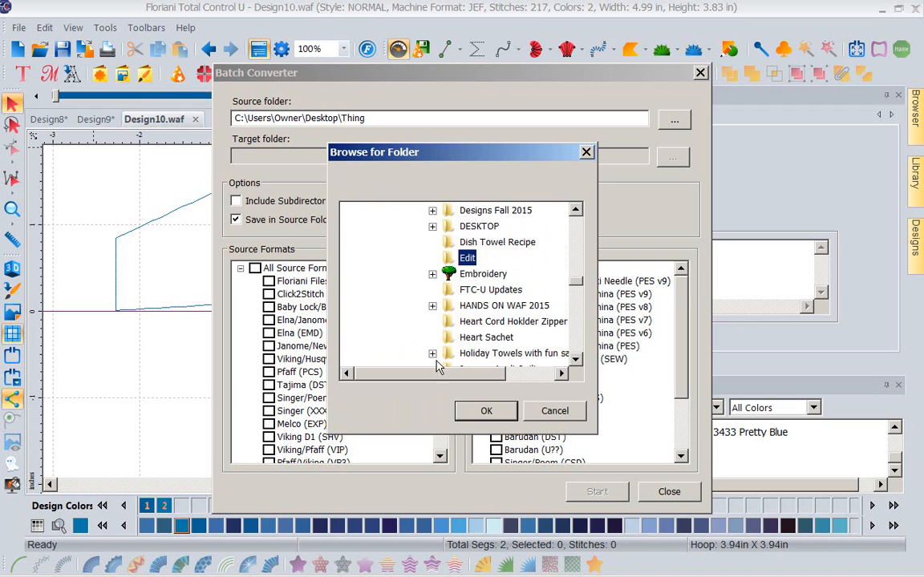
click(485, 410)
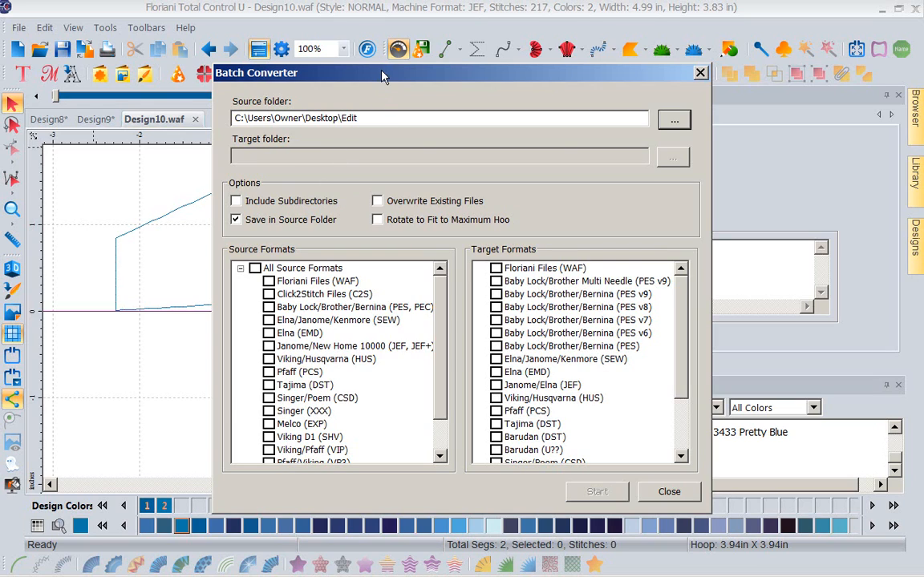
Allow overwriting existing files and choose Floriani WAF as source format, with Baby Lock/Brother Multi Needle PES v9, Janome/Elna JEF, Melco EXP and Viking/Pfaff VP3 as targets.
click(377, 201)
click(269, 282)
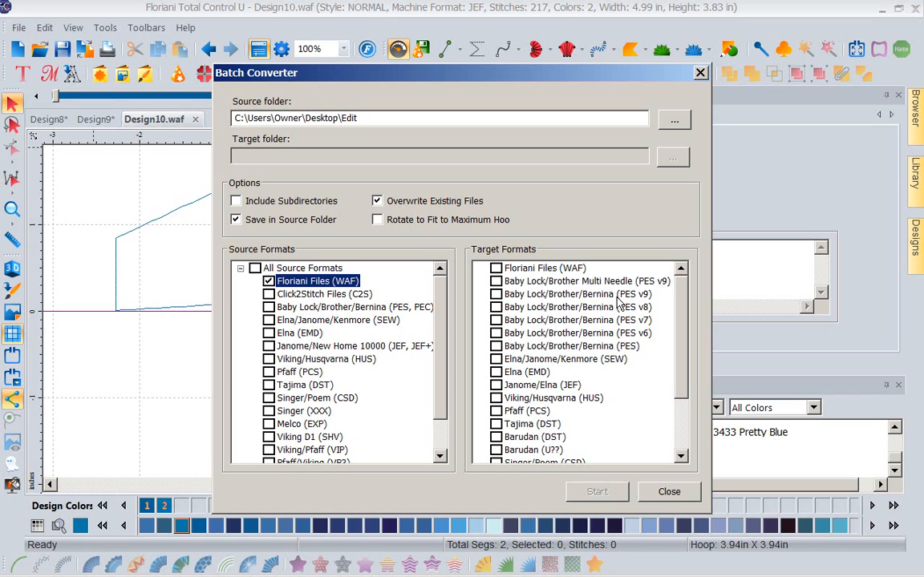
click(496, 281)
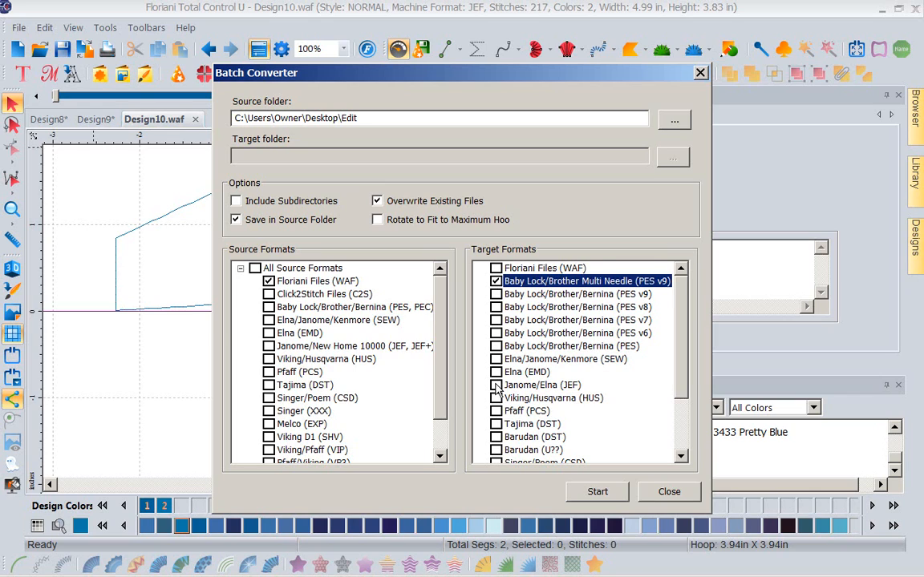
click(495, 385)
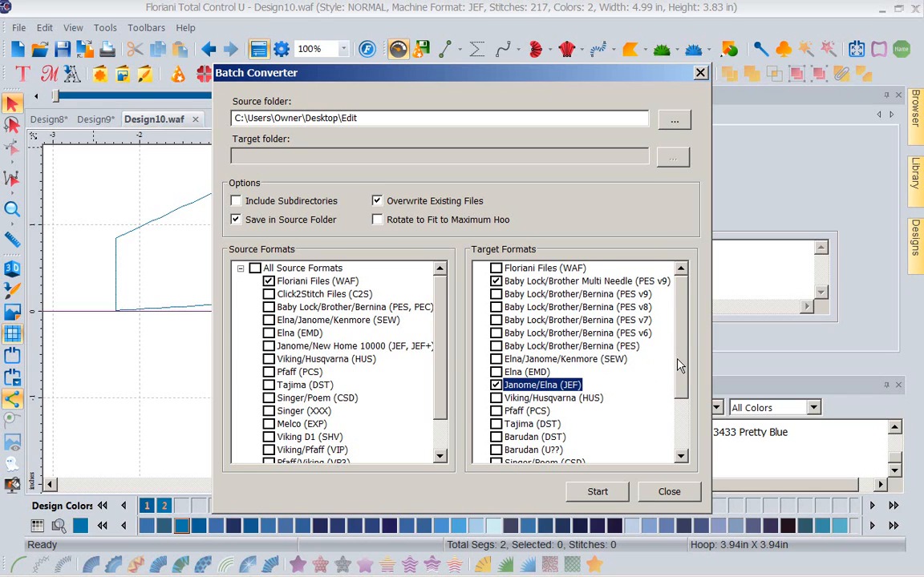
drag(677, 366, 681, 439)
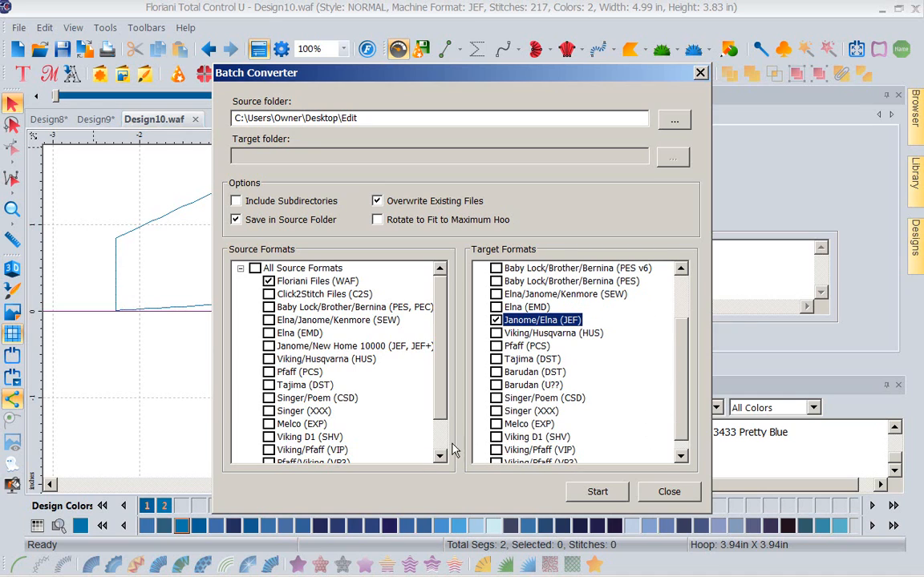
click(496, 424)
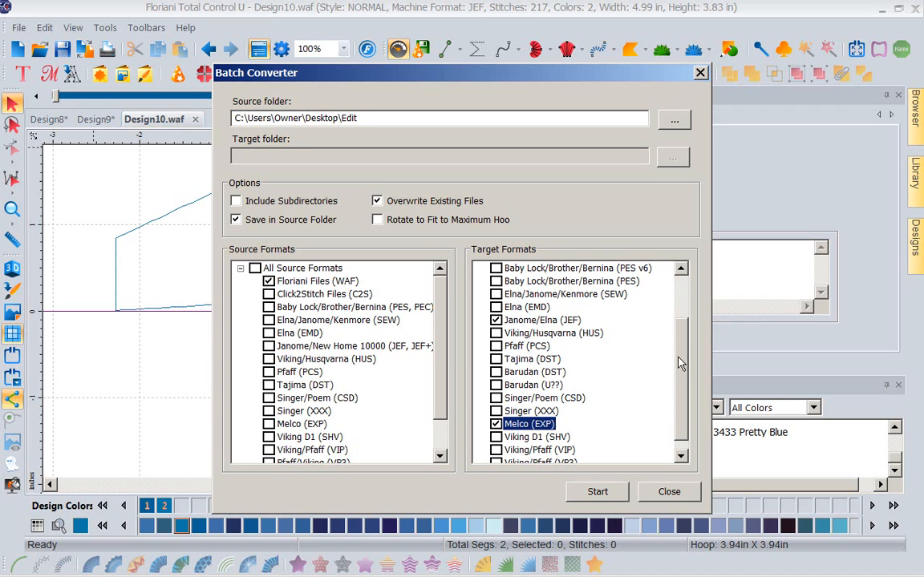
scroll(679, 369, down, 1)
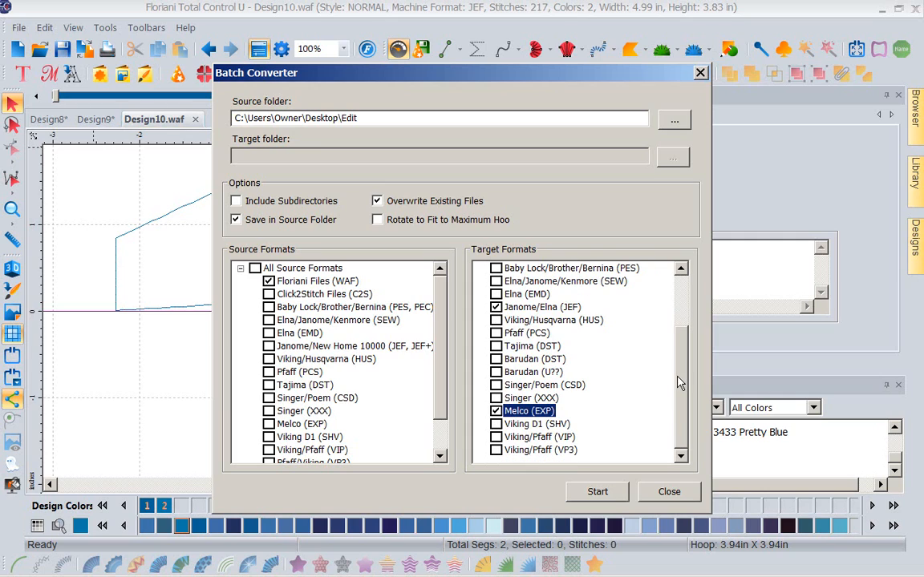
click(499, 449)
click(506, 408)
click(499, 450)
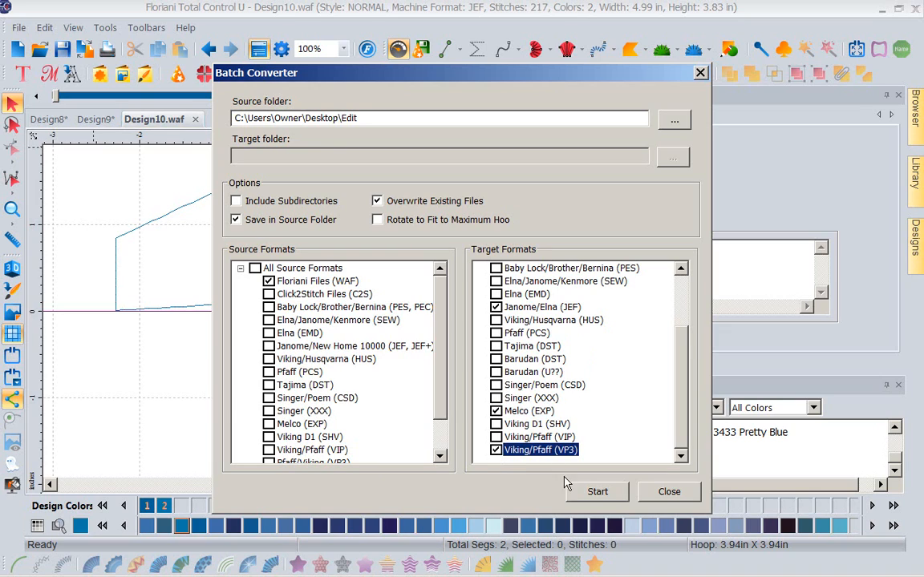
Run the batch conversion, and check the Edit folder for the converted Design10 files without opening any.
click(591, 494)
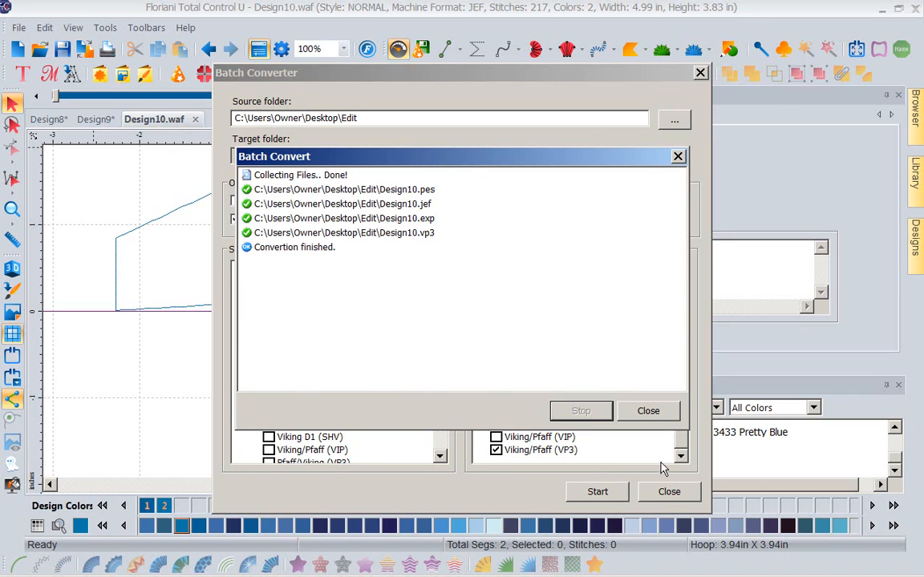
click(654, 411)
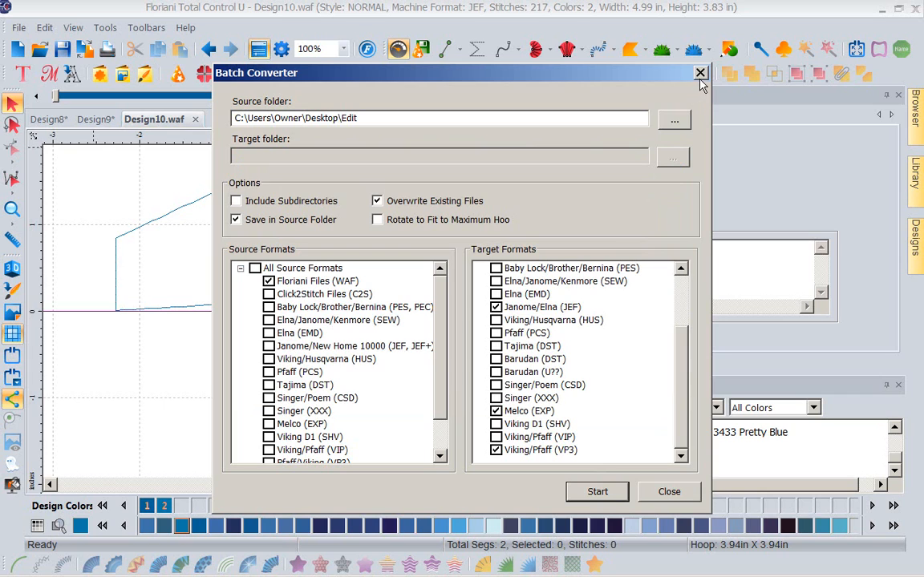
click(700, 74)
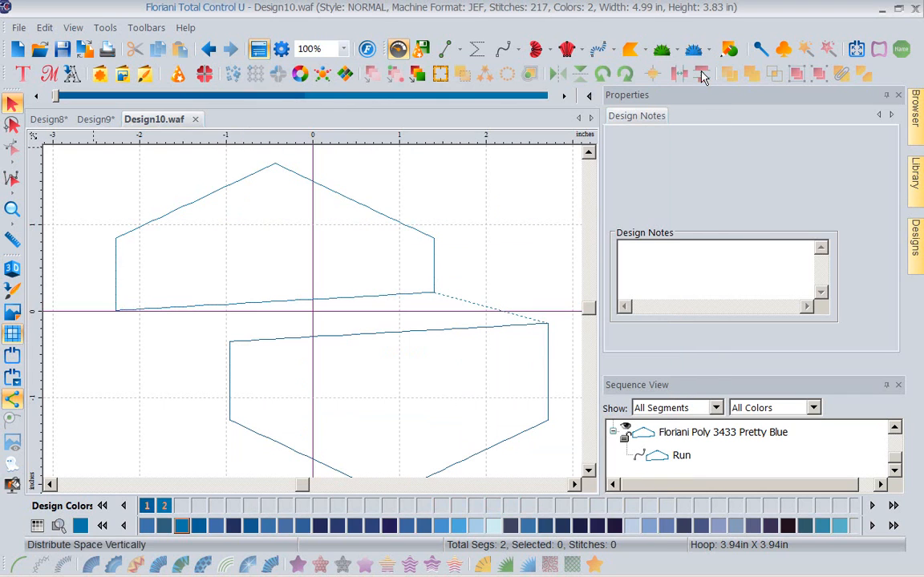
click(40, 49)
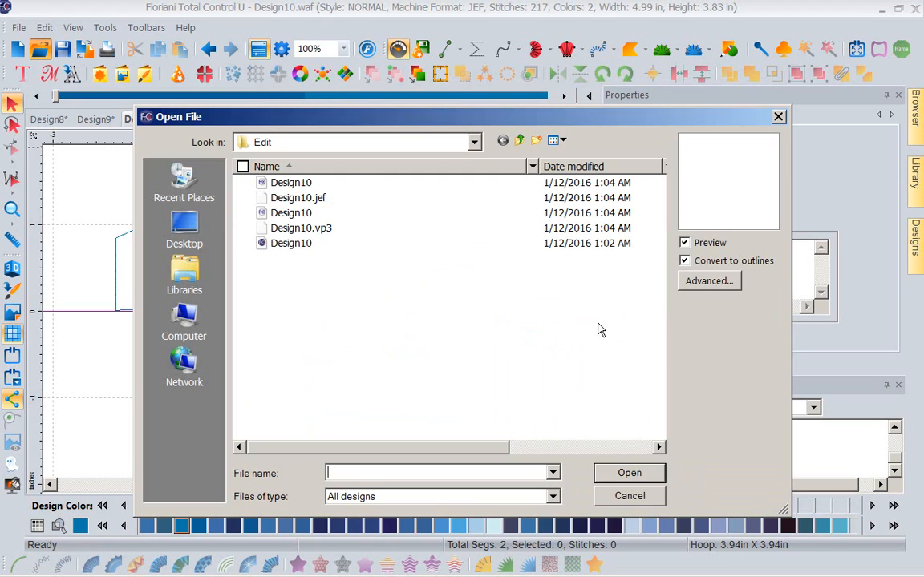
click(778, 118)
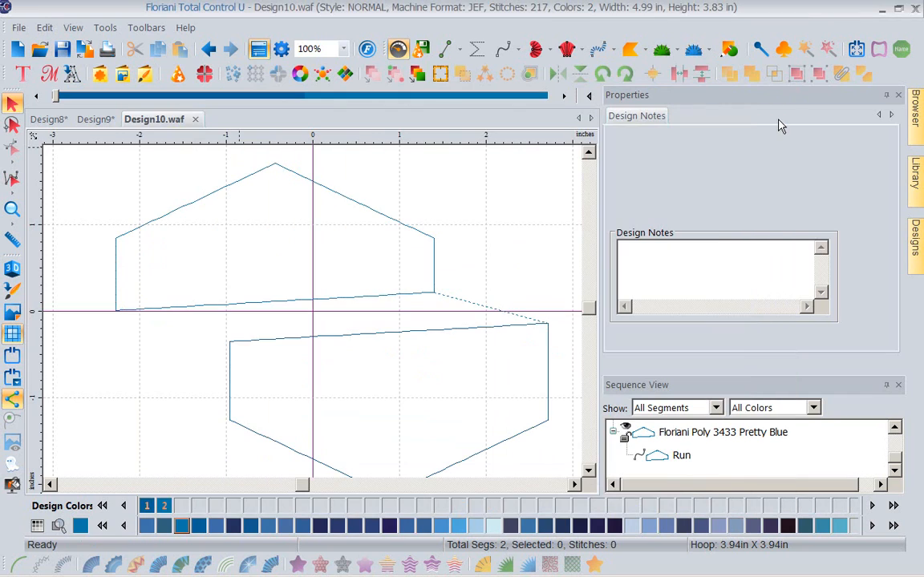